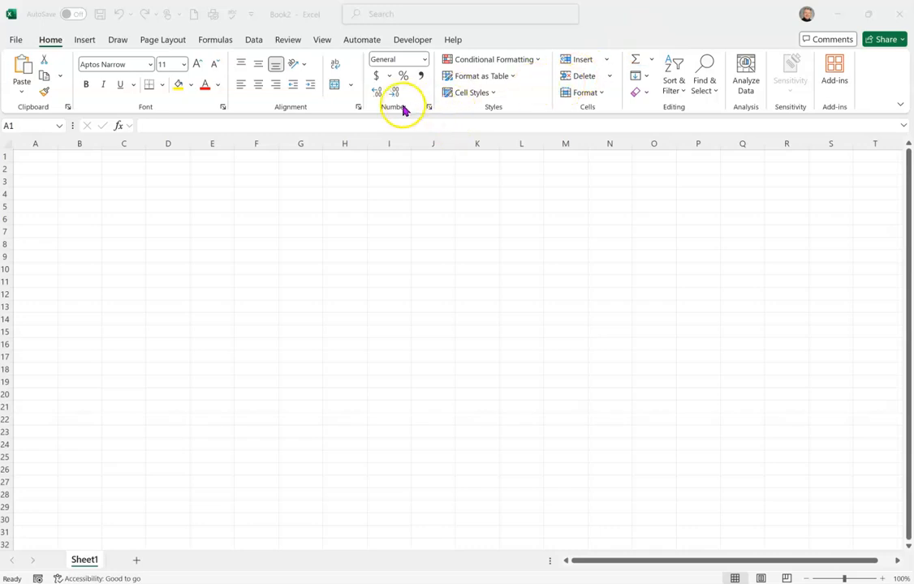
# Save the new workbook to the Andersen Corporation OneDrive under the file name Consilidated Expenses.
pyautogui.click(16, 42)
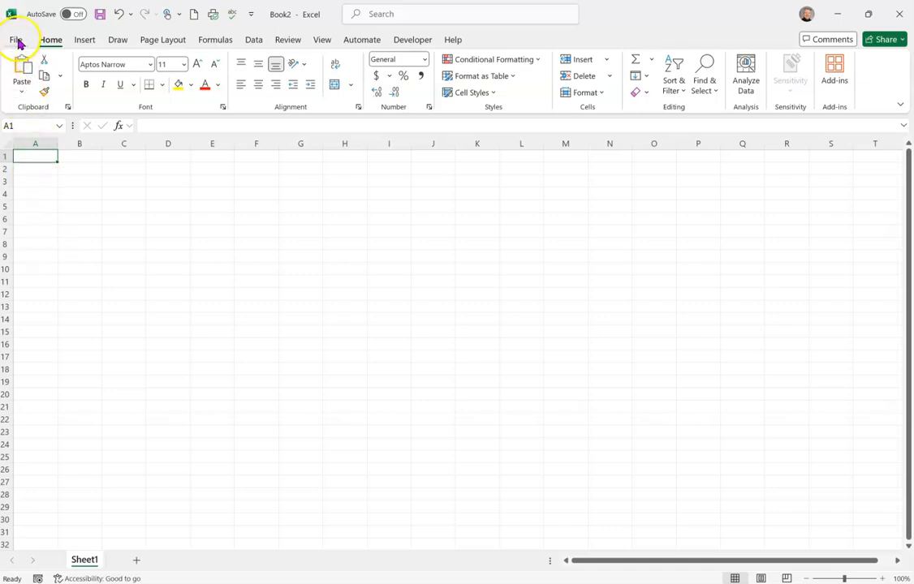
pyautogui.click(16, 39)
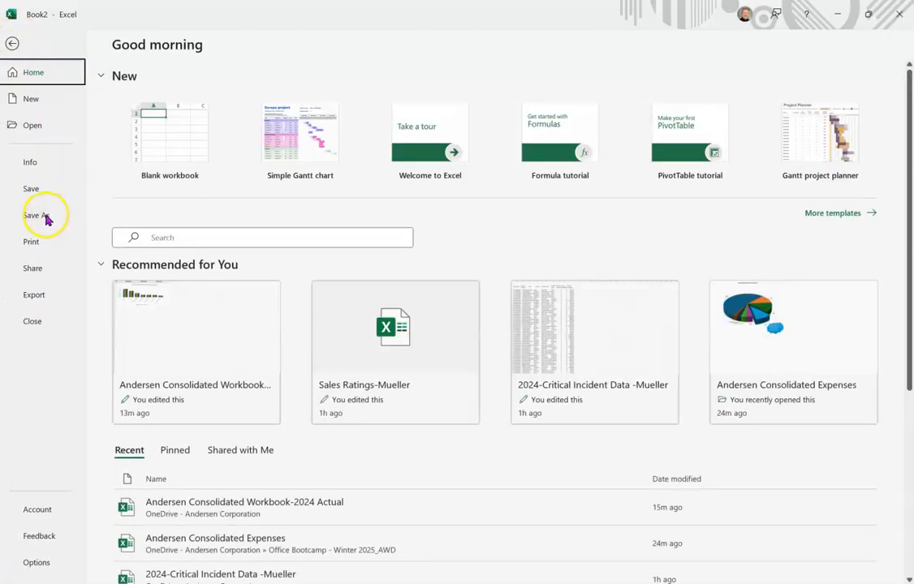
pyautogui.click(50, 216)
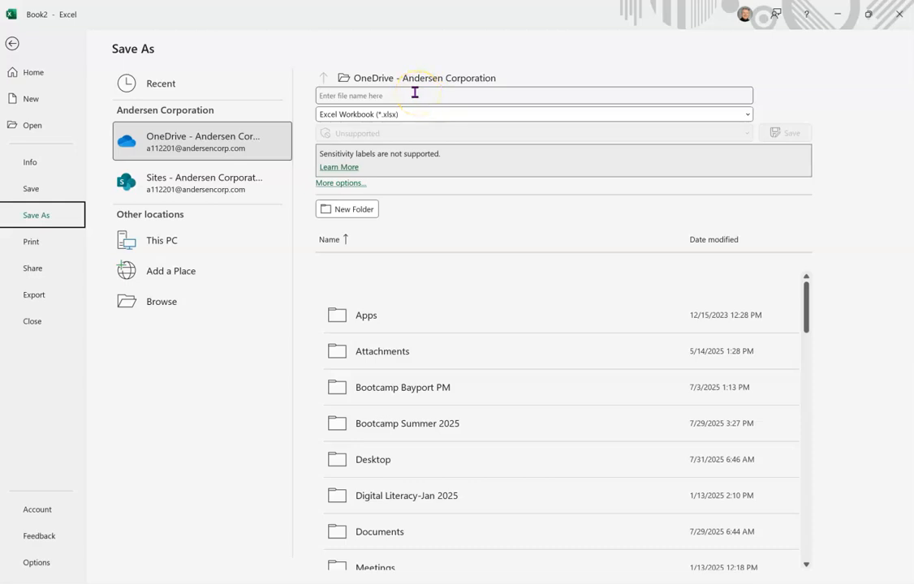
pyautogui.click(418, 97)
pyautogui.write('Consilidated Expenses')
pyautogui.press('Return')
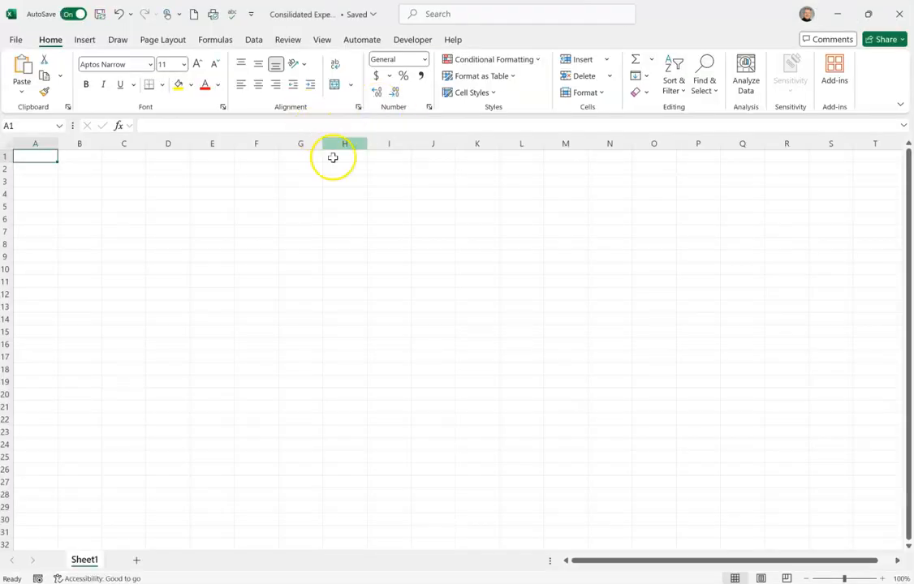
# Enter the company title "Andersen Corporation" in cell A1.
pyautogui.keyDown('ctrl'); pyautogui.scroll(2, 250, 201); pyautogui.keyUp('ctrl')
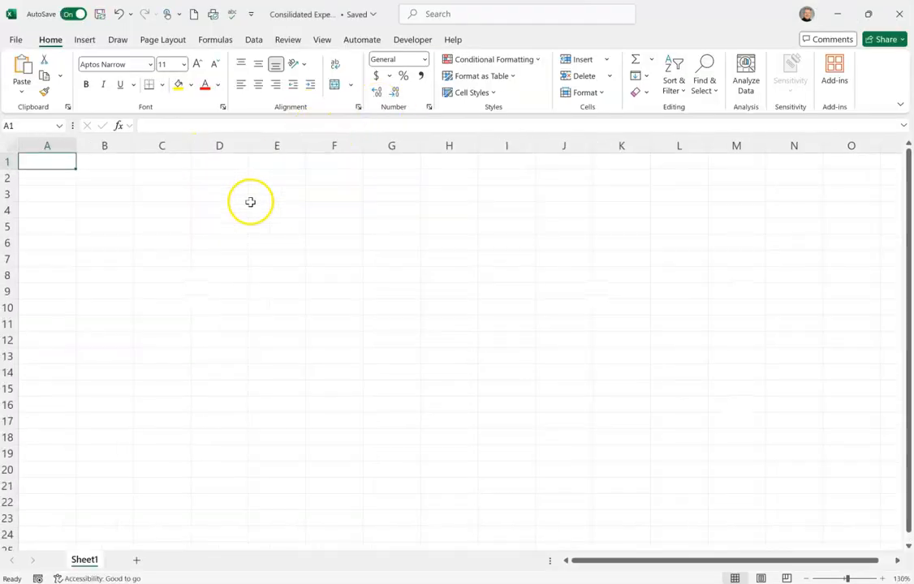
pyautogui.keyDown('ctrl'); pyautogui.scroll(2, 250, 202); pyautogui.keyUp('ctrl')
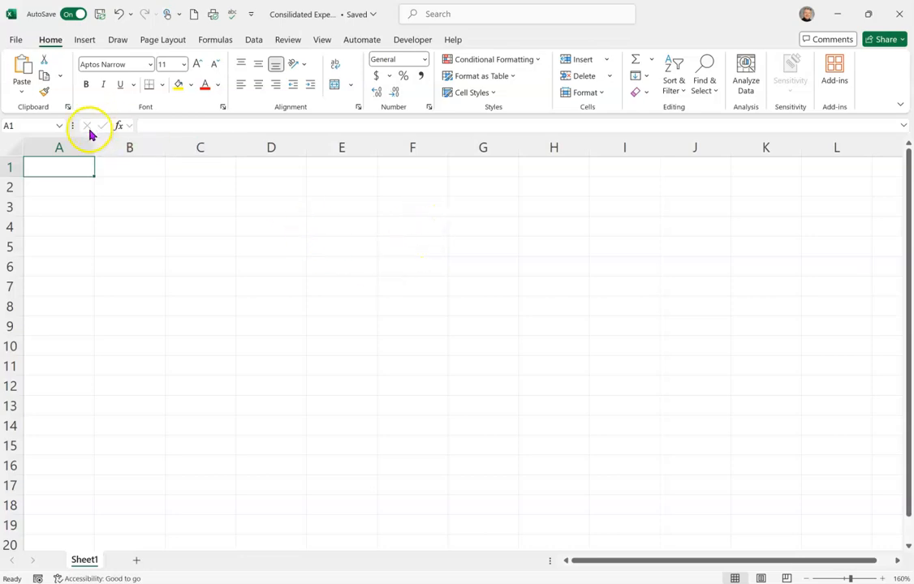
pyautogui.click(65, 164)
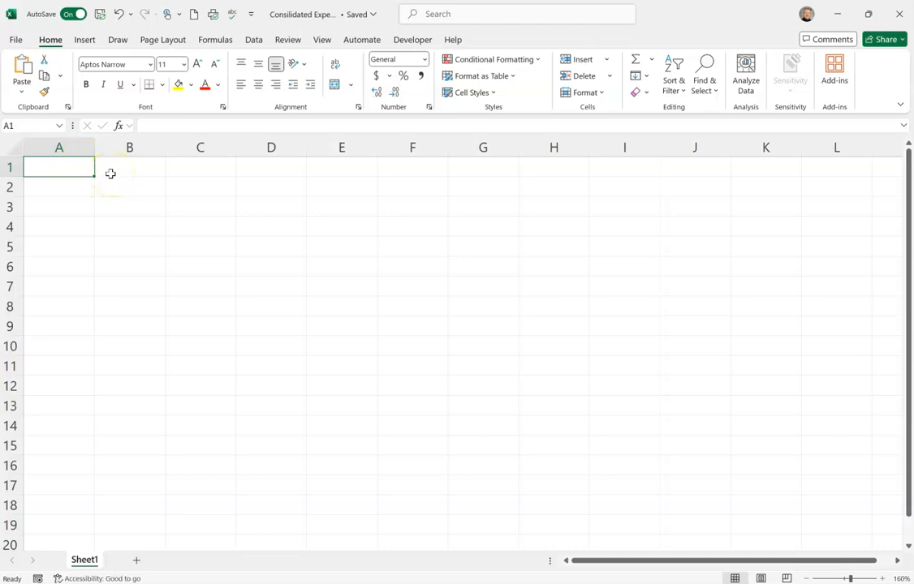
pyautogui.write('A')
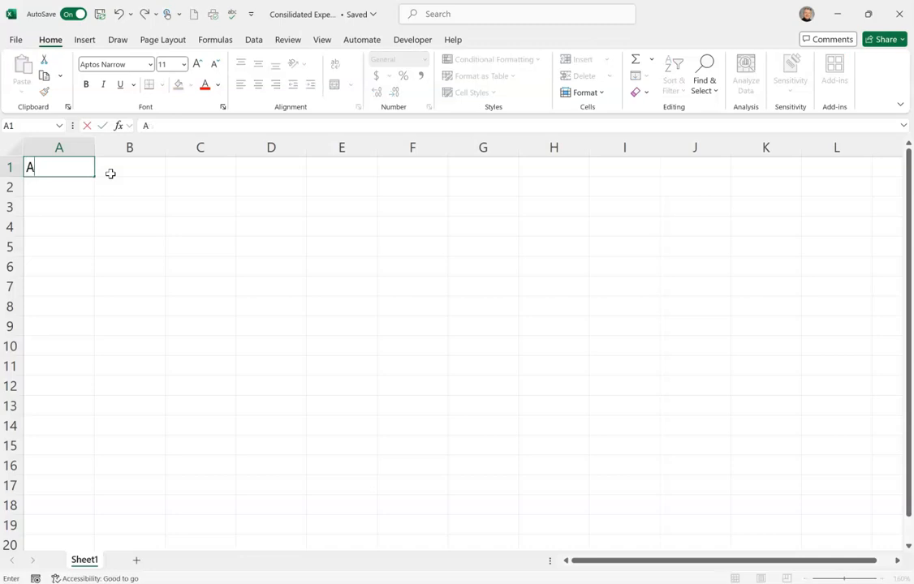
pyautogui.write('ndersen COrporation')
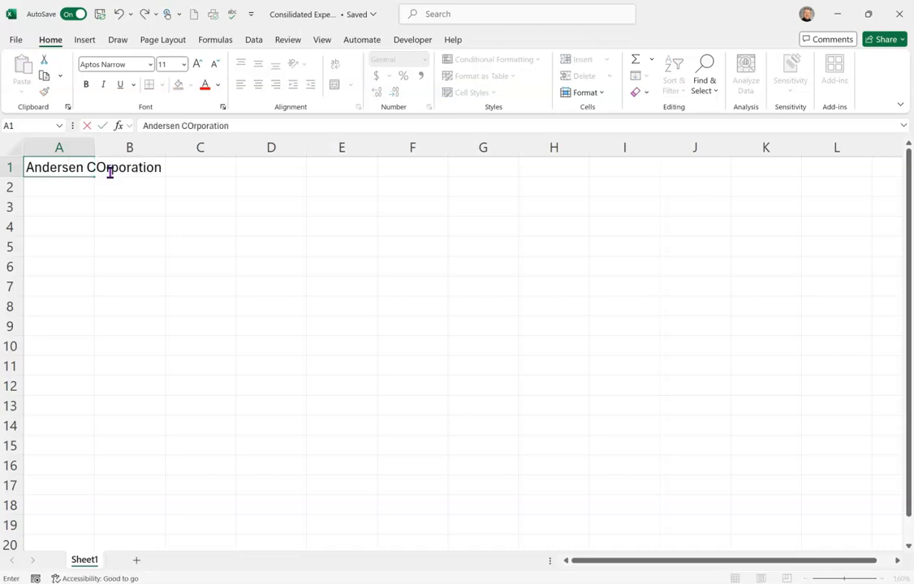
pyautogui.click(268, 207)
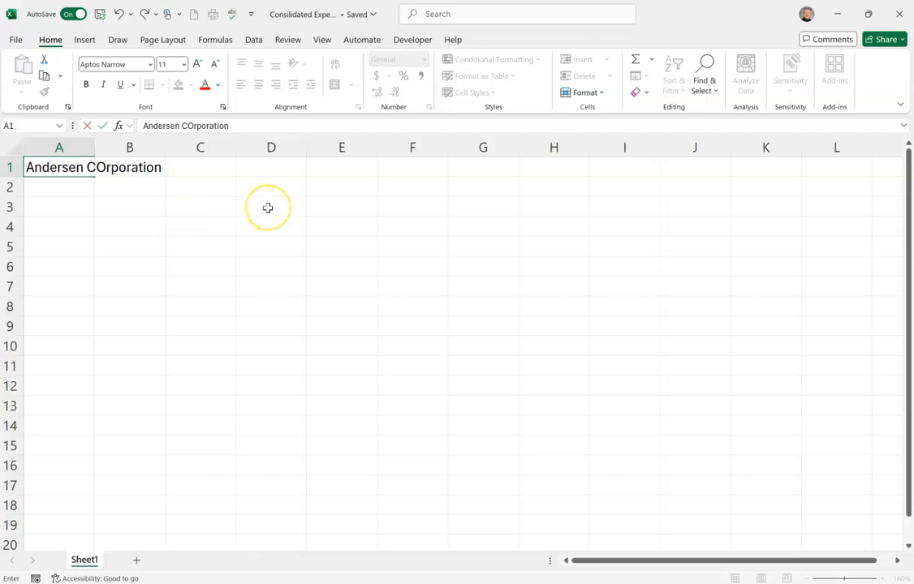
pyautogui.press('Return')
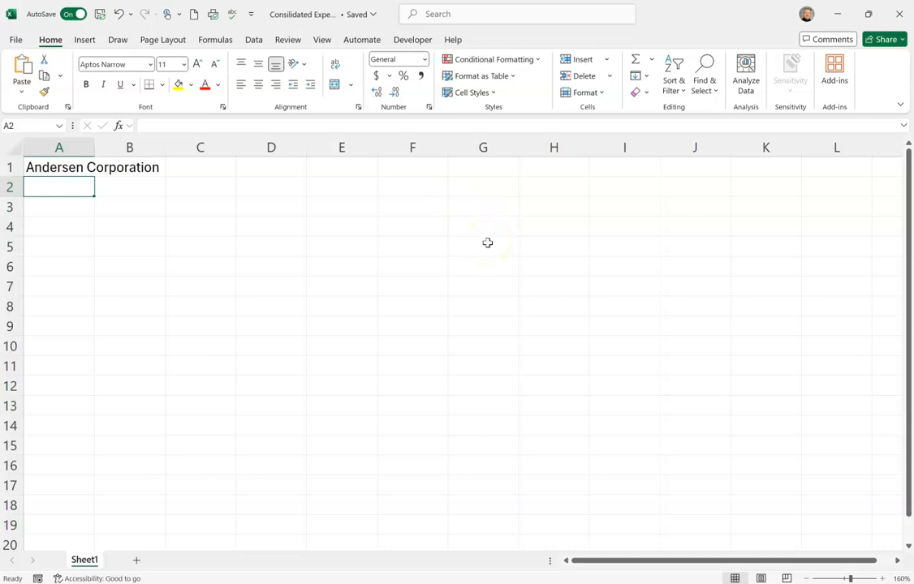
# Enter the subtitle "2026 Projected Expenses" in cell A2.
pyautogui.write('20')
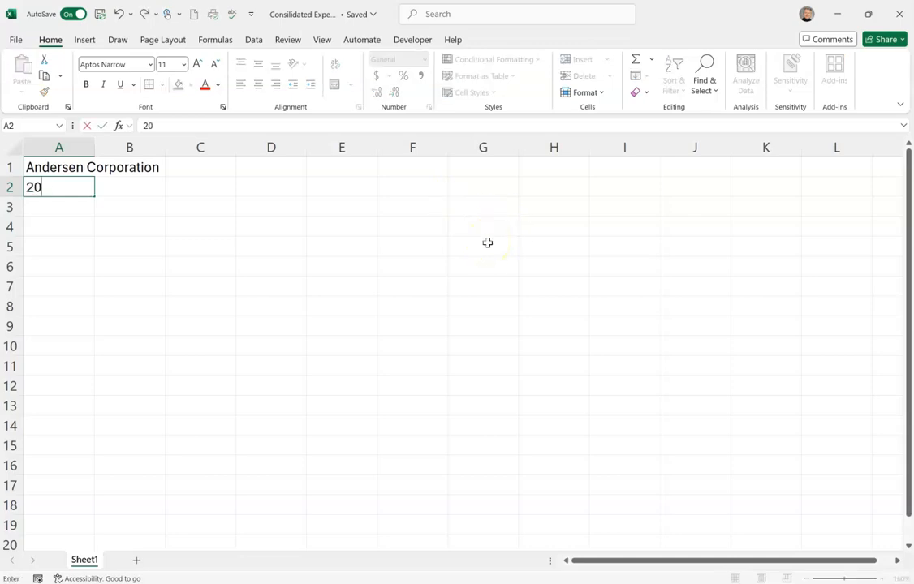
pyautogui.write('26 Pro')
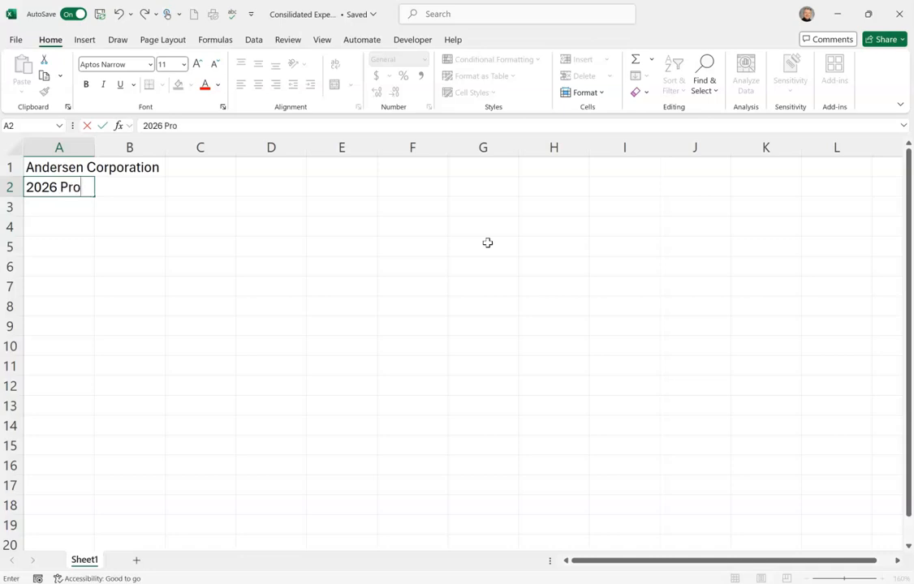
pyautogui.write('jected Expe')
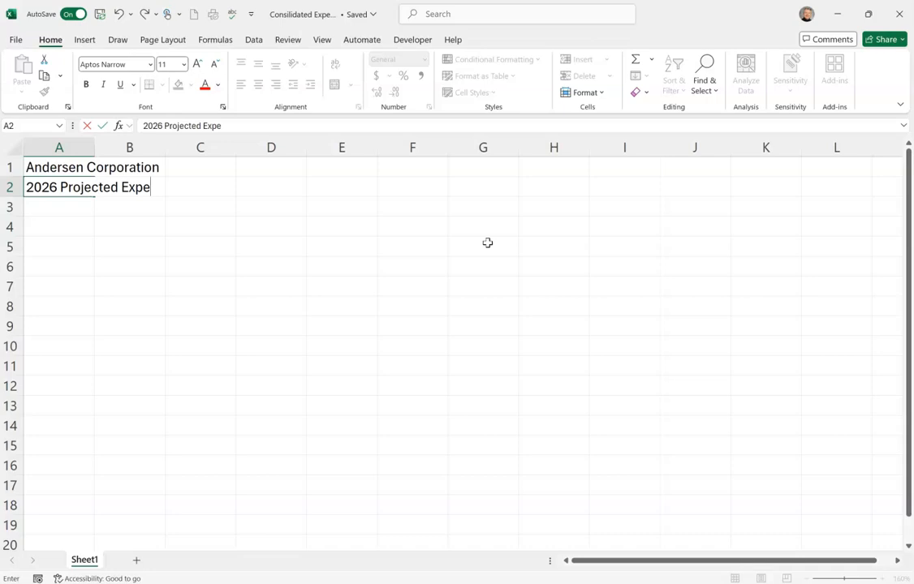
pyautogui.write('nses')
pyautogui.press('Return')
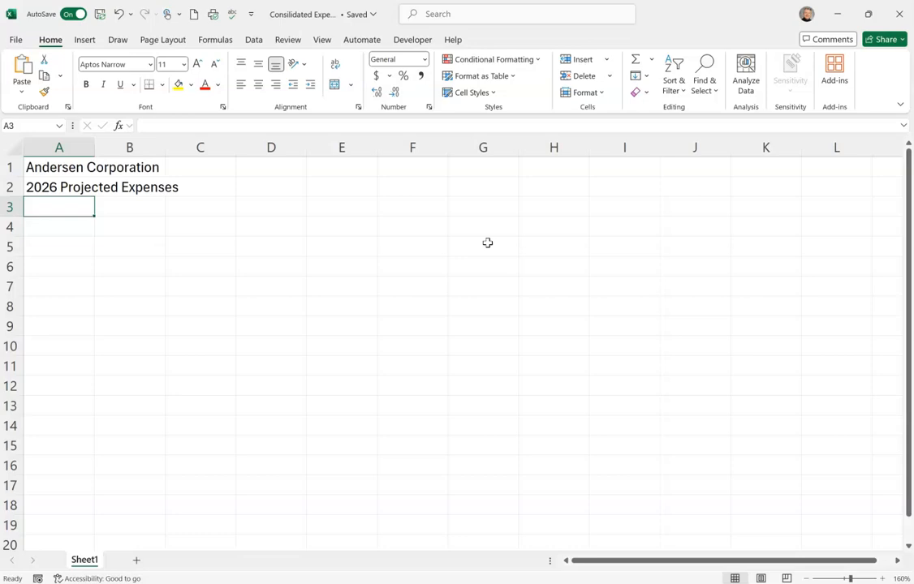
# Enter the heading "Expense Category" in A3 and "2024 Actual" in B3, with a line break after 2024.
pyautogui.write('Expense Category')
pyautogui.press('Tab')
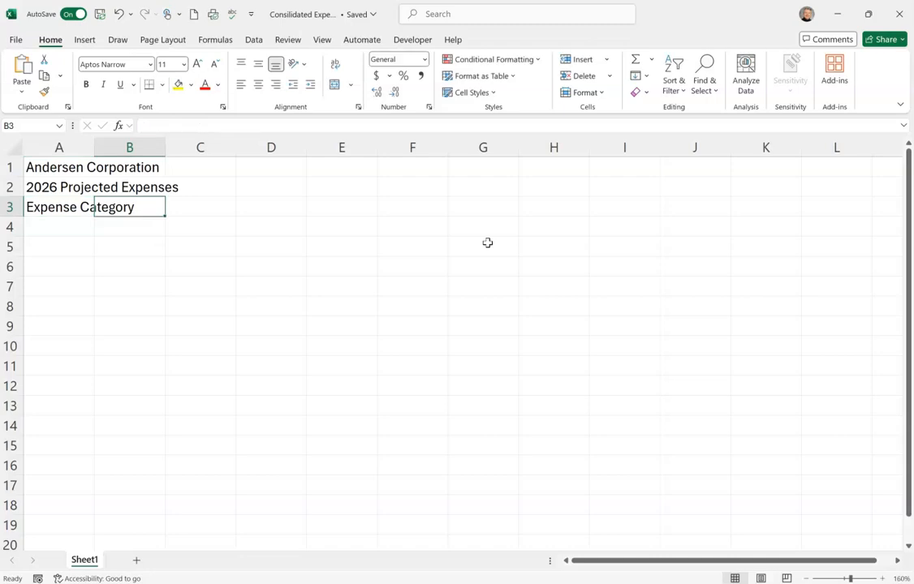
pyautogui.write('2024')
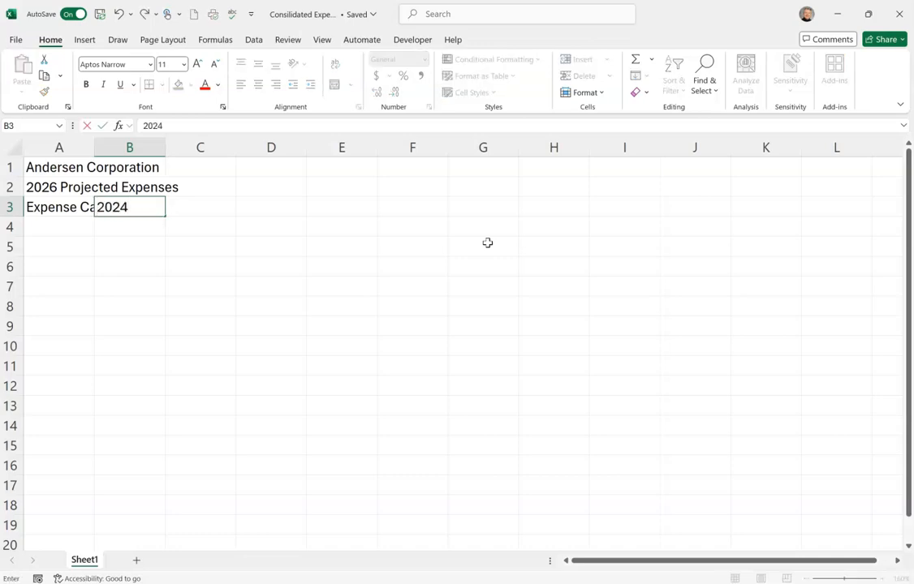
pyautogui.hotkey('alt', 'Return')
pyautogui.write('Actual')
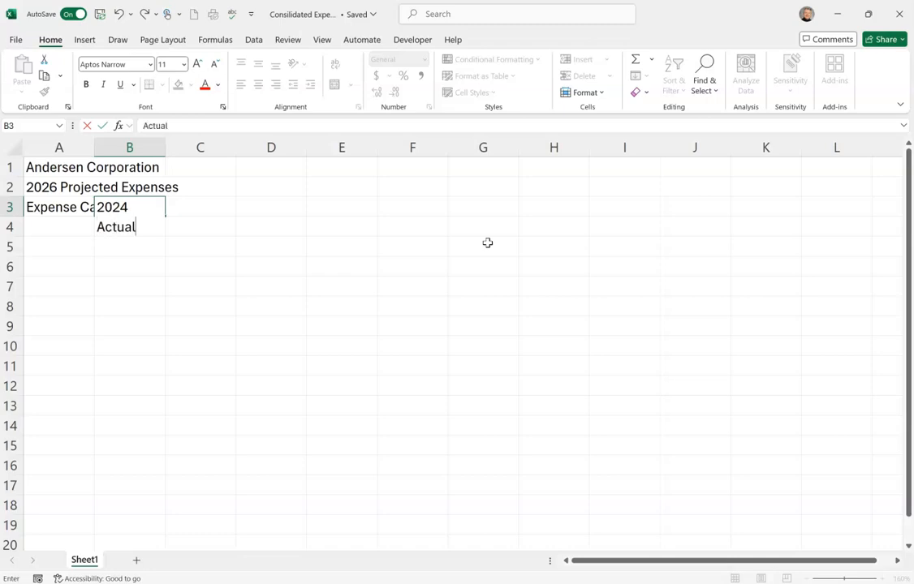
pyautogui.press('Tab')
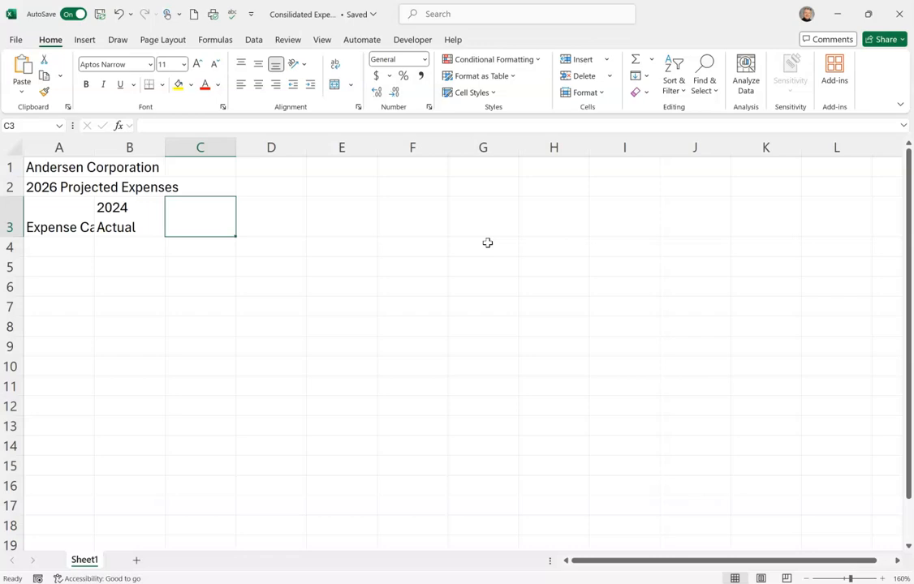
# Enter the heading "2025 Projected % Change" in C3, with a line break before "% Change".
pyautogui.write('2025 Projected')
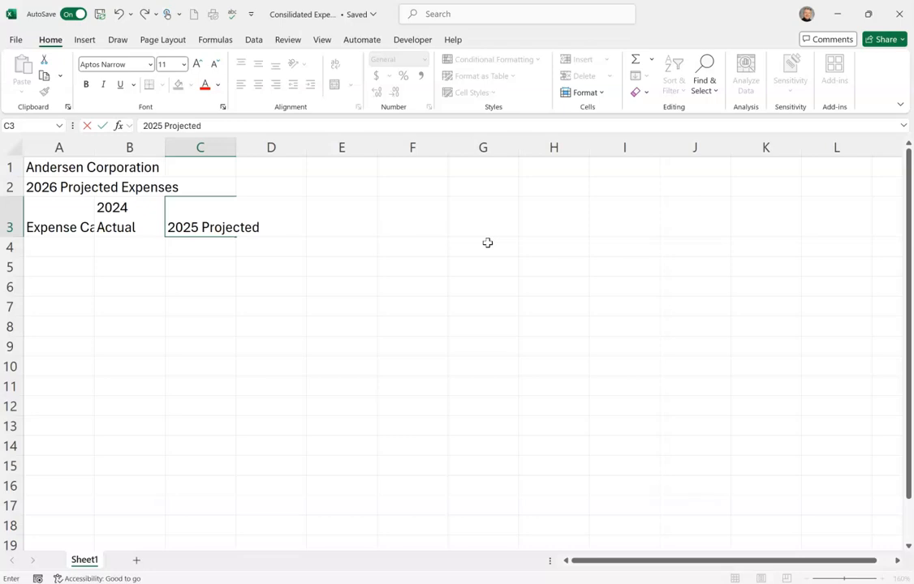
pyautogui.hotkey('alt', 'Return')
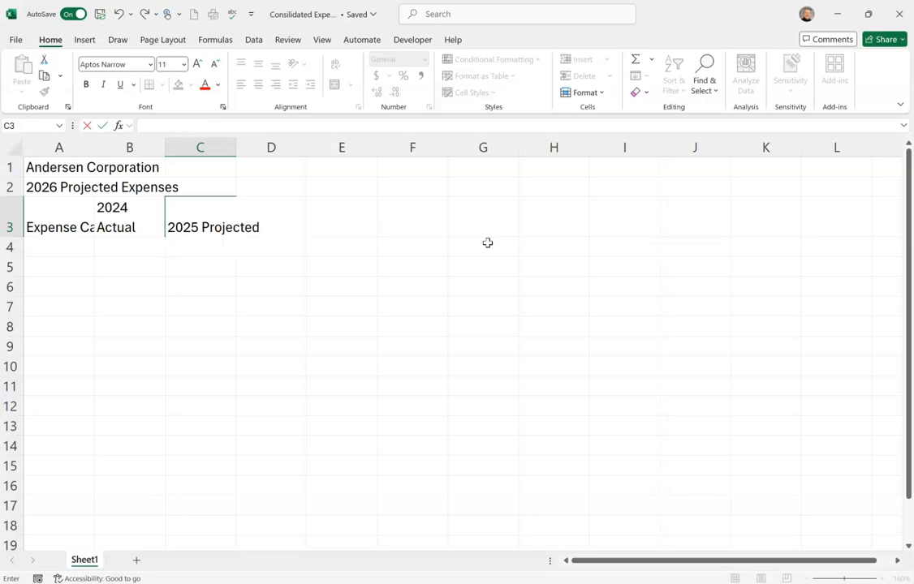
pyautogui.write('% Change')
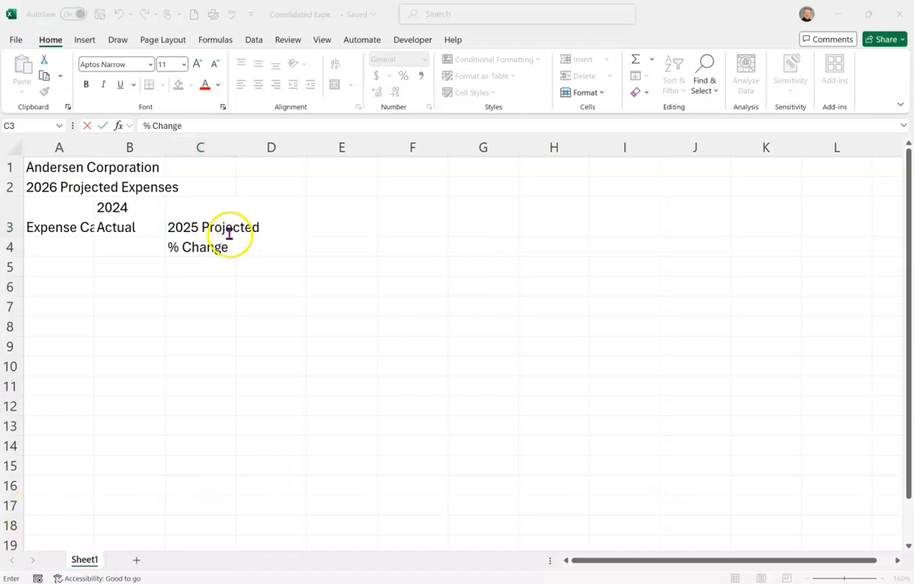
pyautogui.click(276, 219)
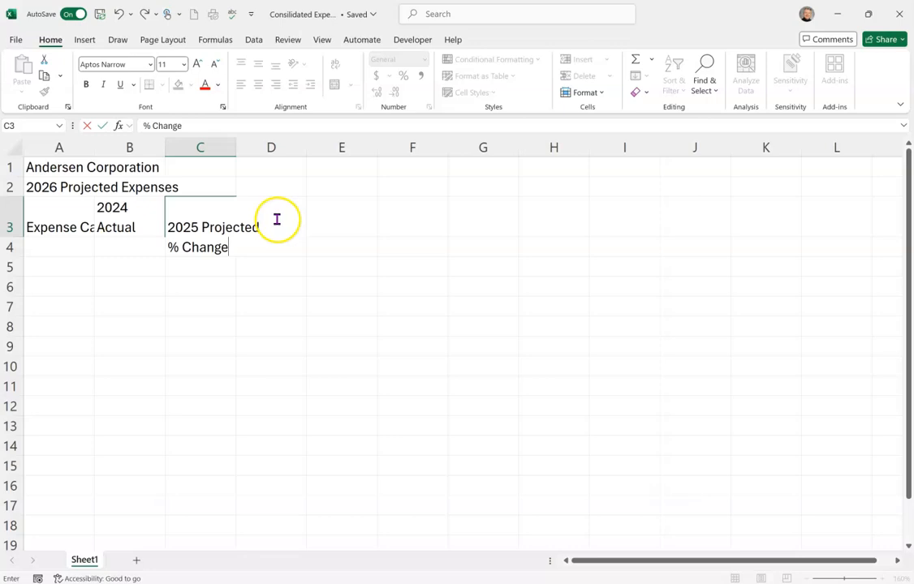
pyautogui.press('Return')
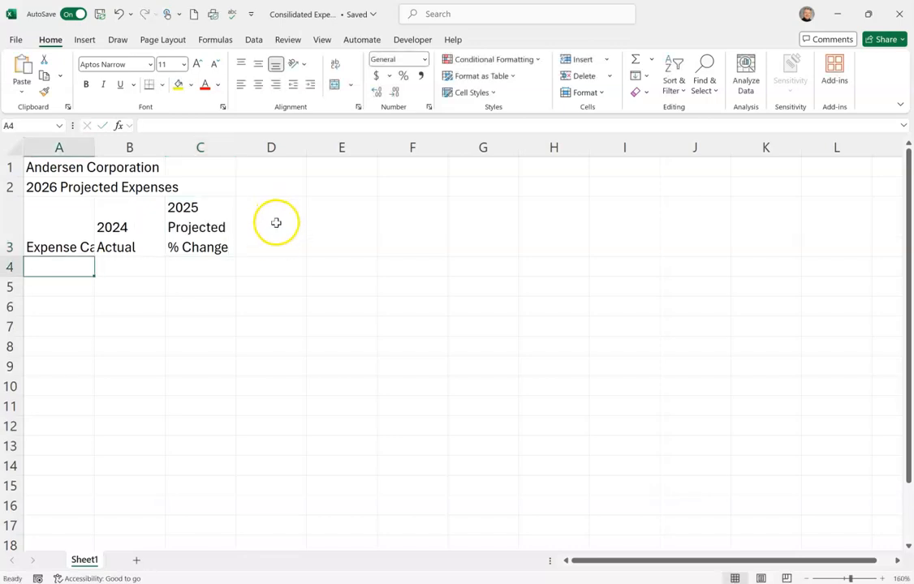
# Enter 2025 as the column heading in cell D3.
pyautogui.click(263, 228)
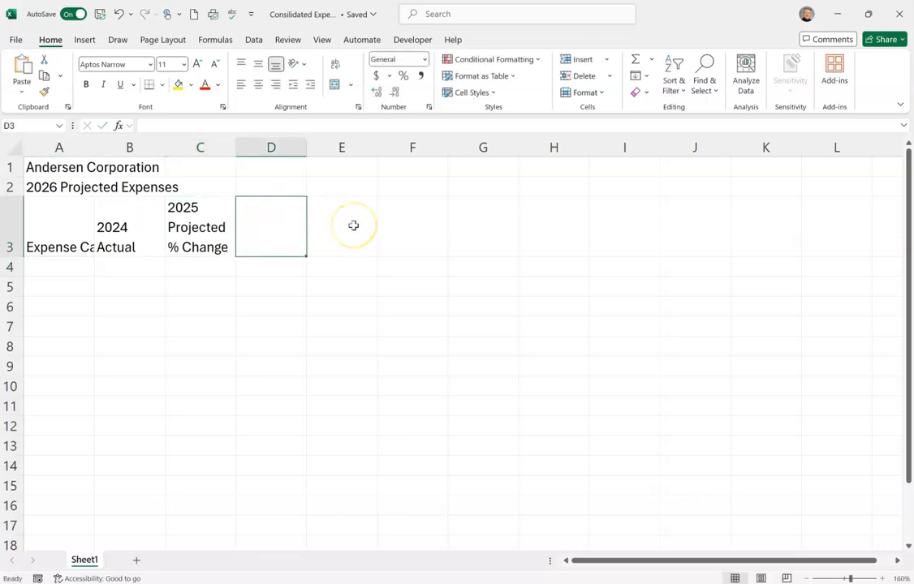
pyautogui.write('2025')
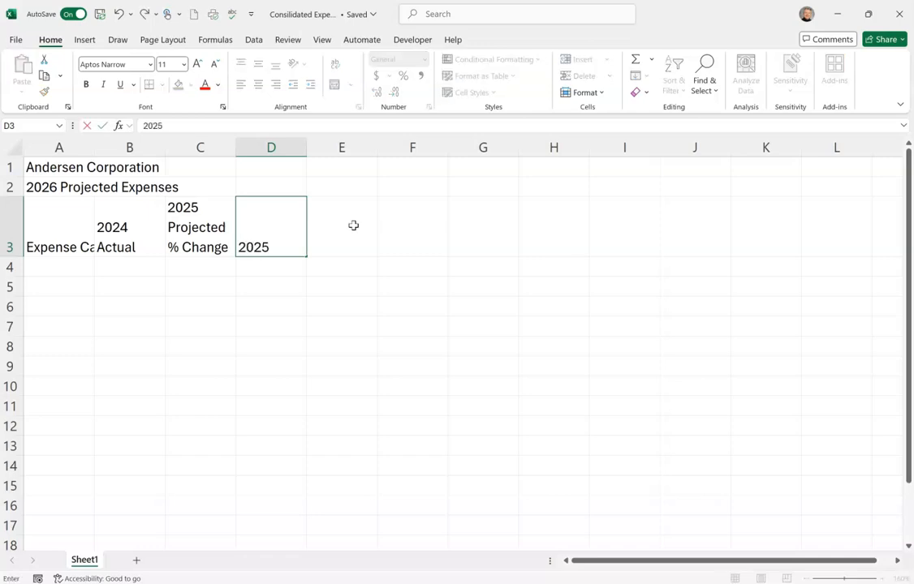
pyautogui.click(353, 226)
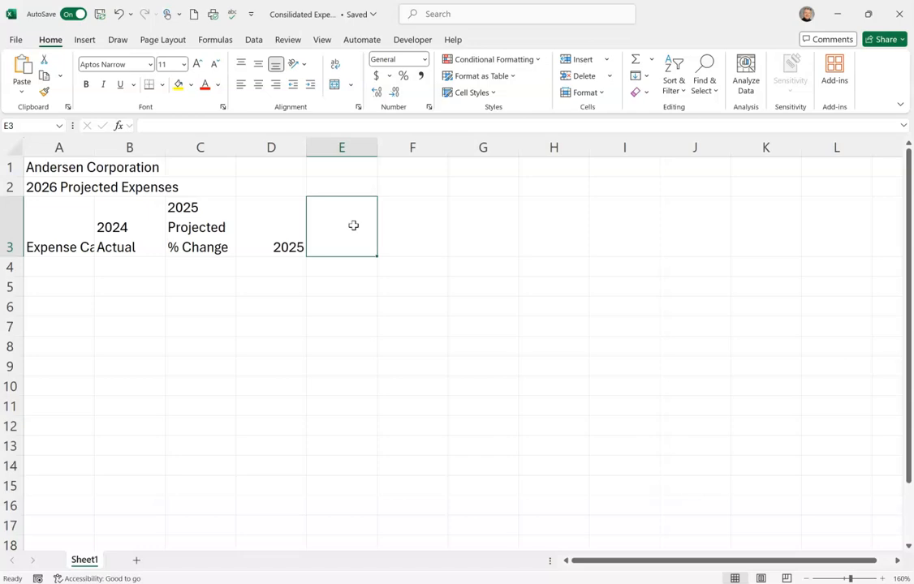
# Enter the heading "2026 Projected 5 Change" in E3, with a line break before "5 Change".
pyautogui.write('2026 Project')
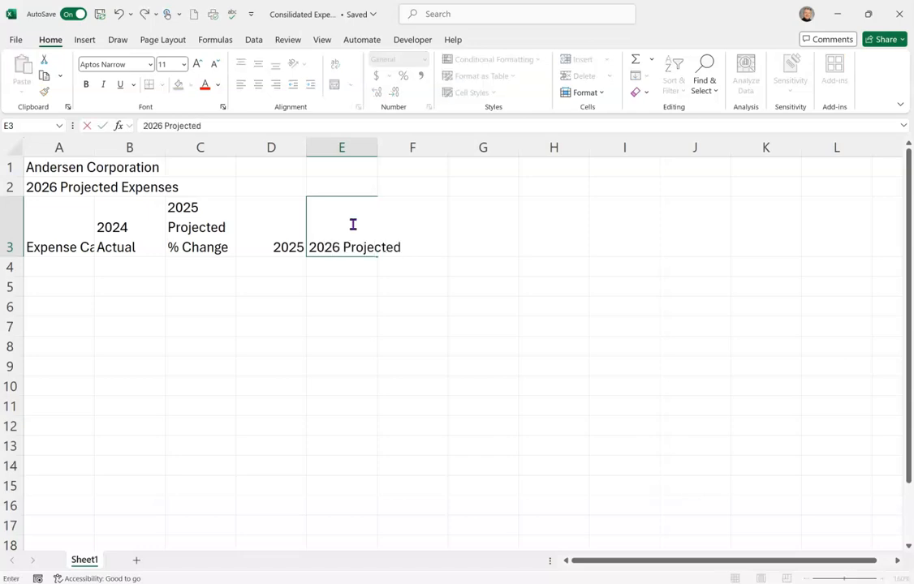
pyautogui.write('ed')
pyautogui.hotkey('alt', 'Return')
pyautogui.press('BackSpace')
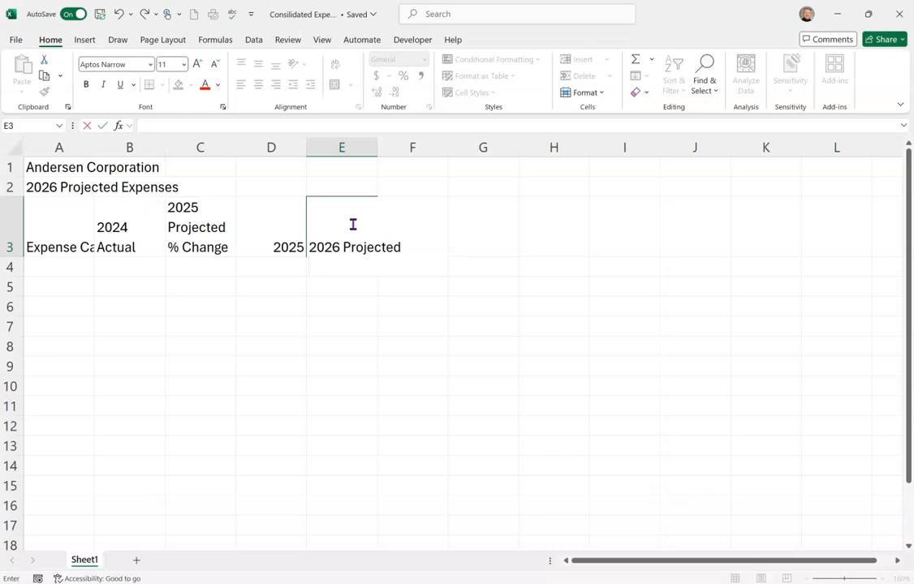
pyautogui.write('5 Change')
pyautogui.press('Return')
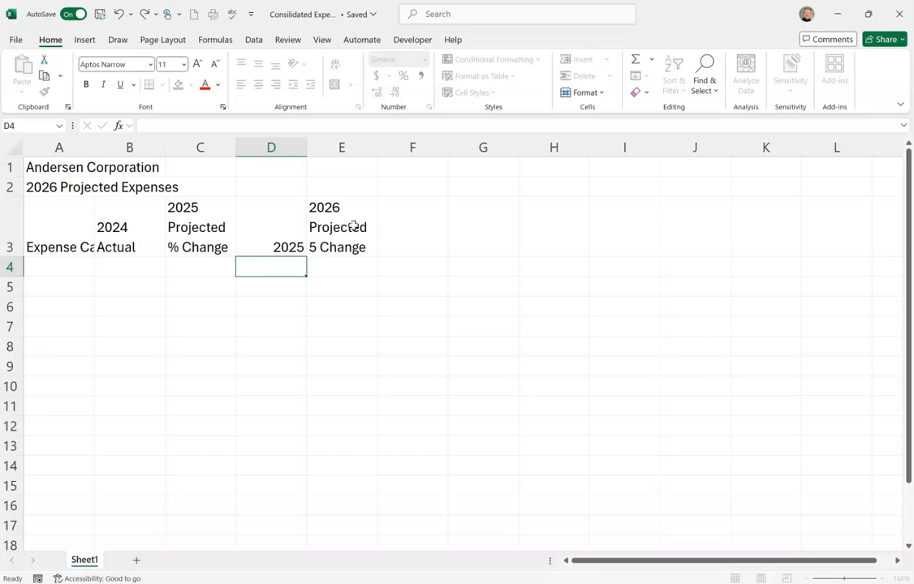
# Enter 2026 as the column heading in cell F3.
pyautogui.click(371, 199)
pyautogui.click(426, 219)
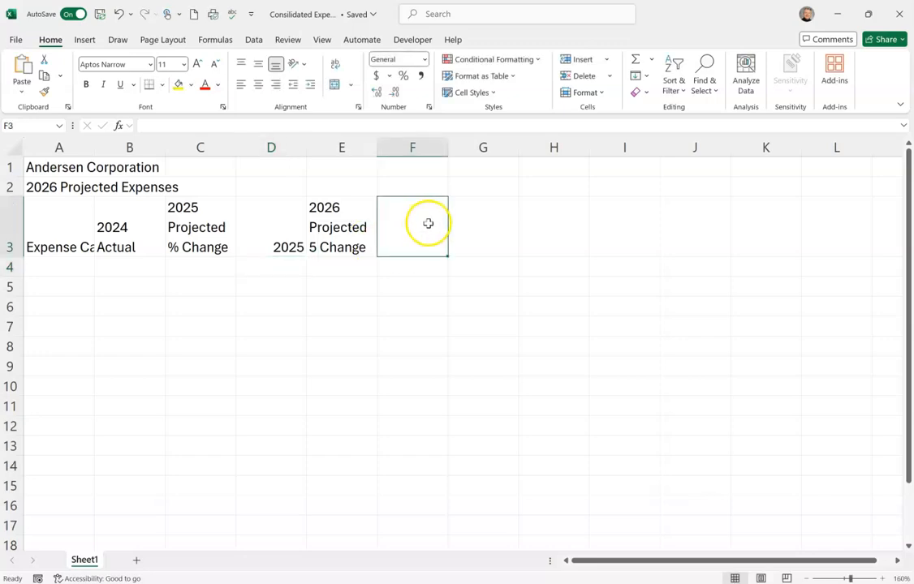
pyautogui.click(332, 248)
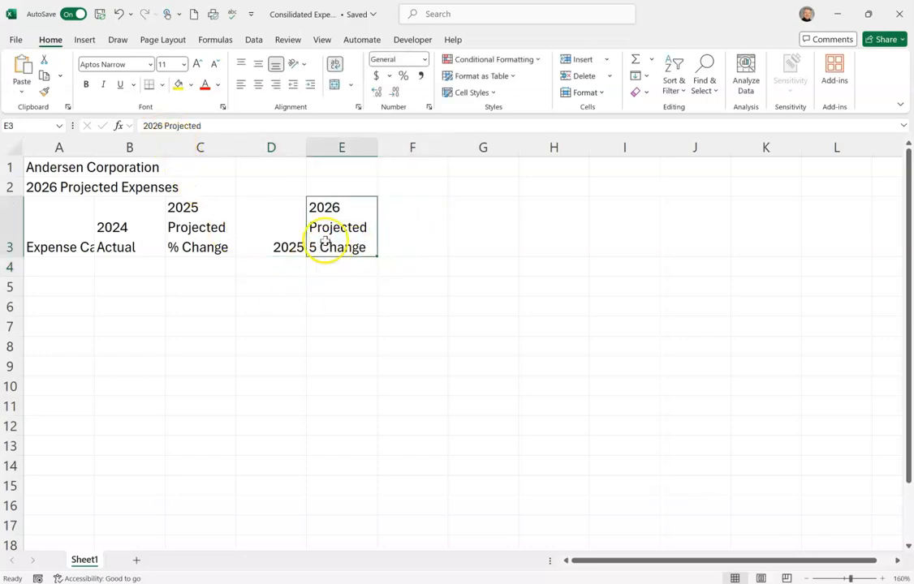
pyautogui.click(410, 234)
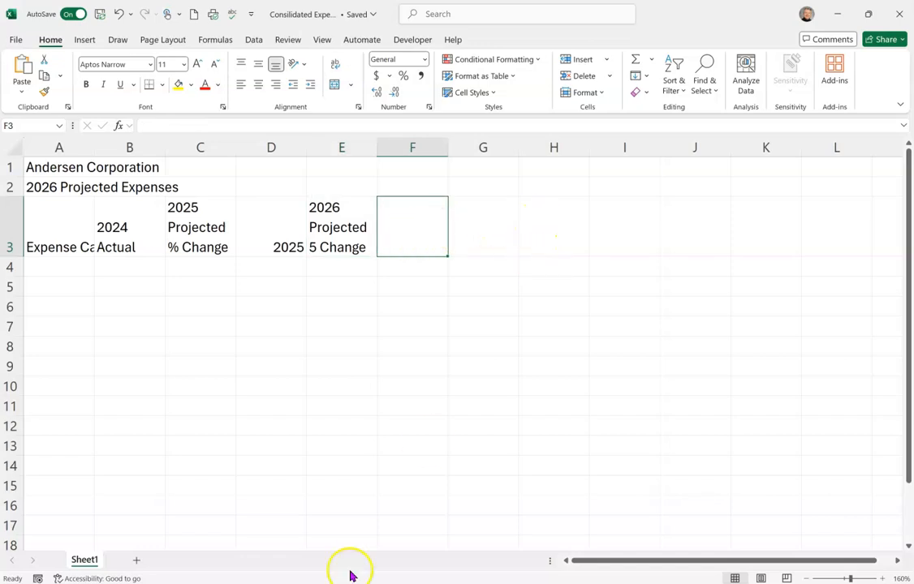
pyautogui.write('2026')
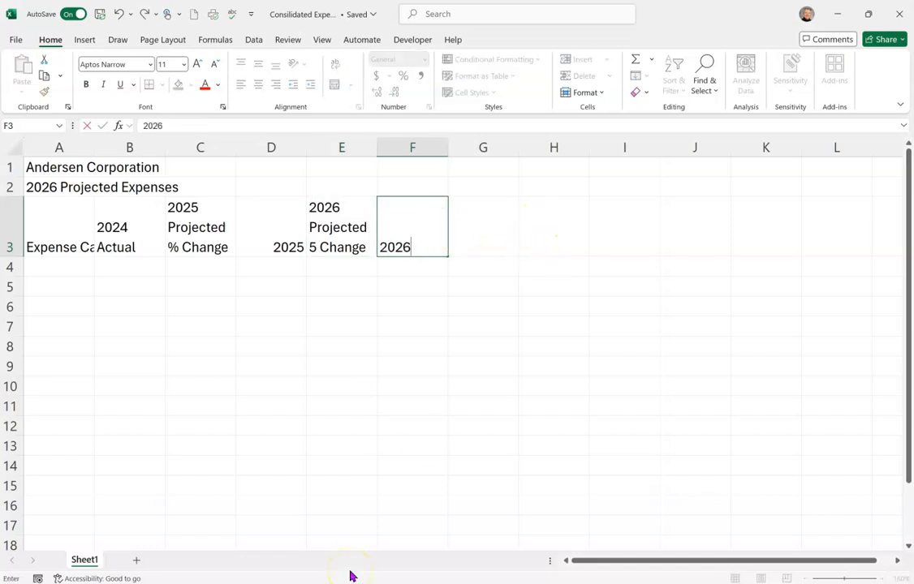
pyautogui.press('Tab')
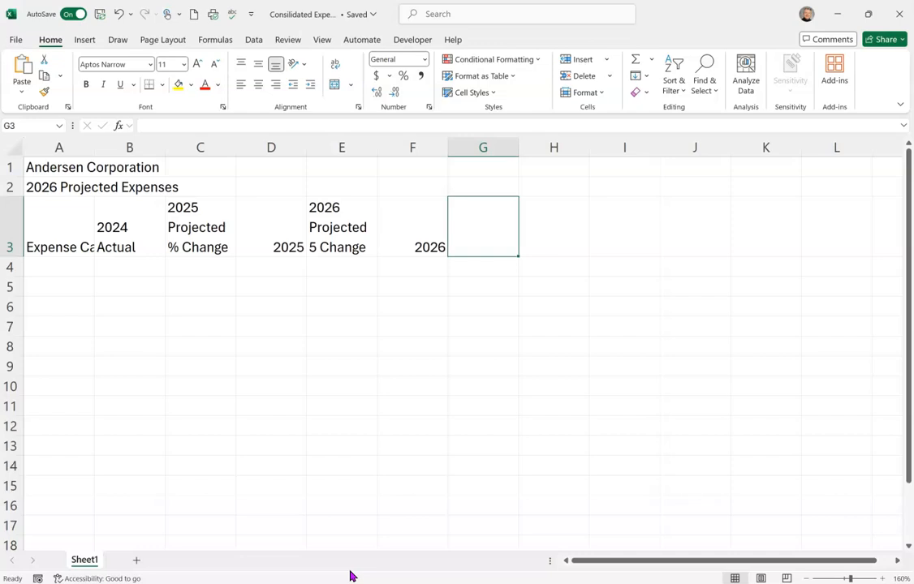
# Enter the heading "Average % Change" in G3, with a line break before "% Change".
pyautogui.write('Average')
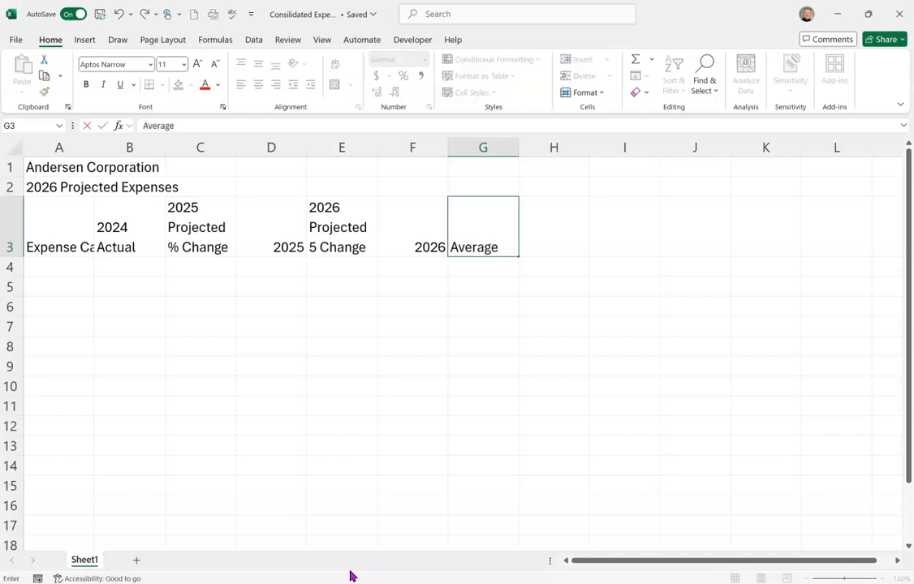
pyautogui.hotkey('alt', 'Return')
pyautogui.write('% Change')
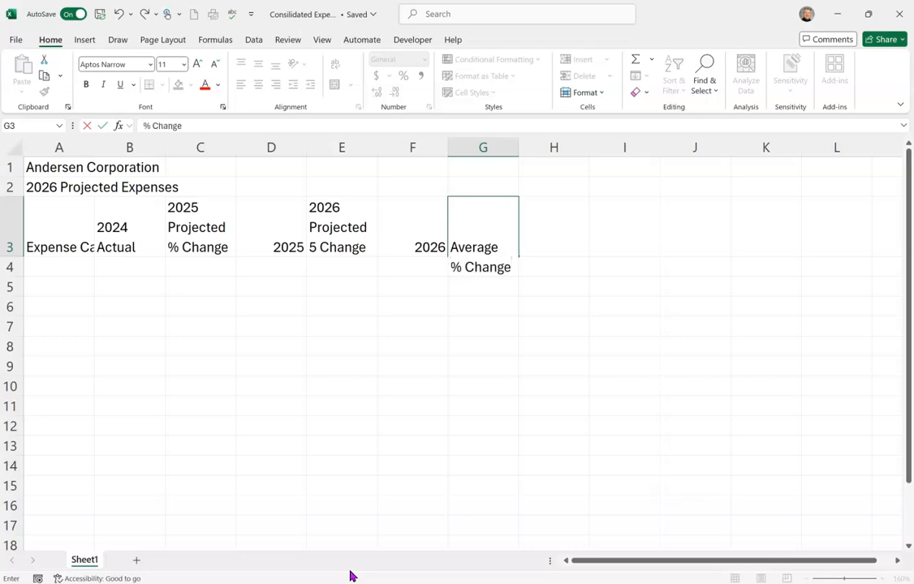
pyautogui.press('Return')
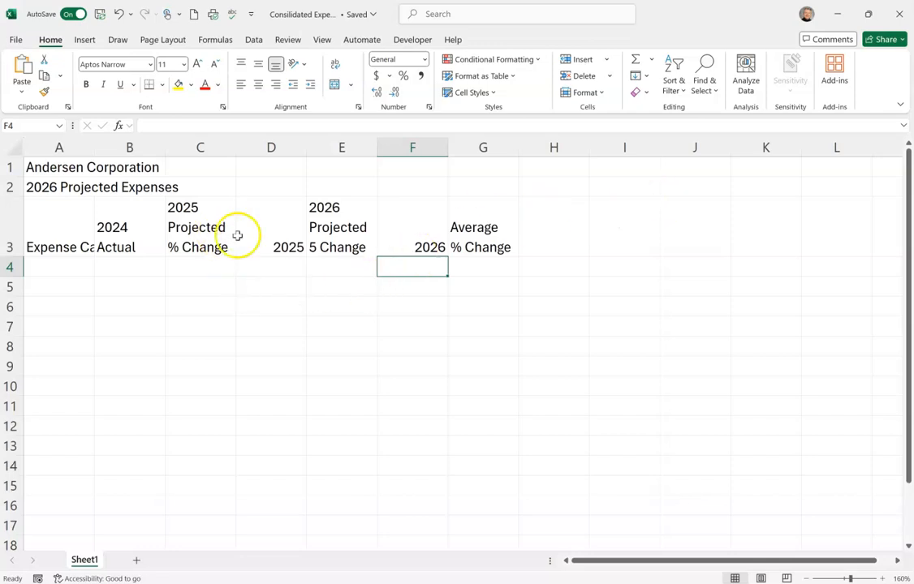
# Enter the expense categories Payroll, Benefit, Utilities and Rent down column A in cells A4 to A7.
pyautogui.click(49, 266)
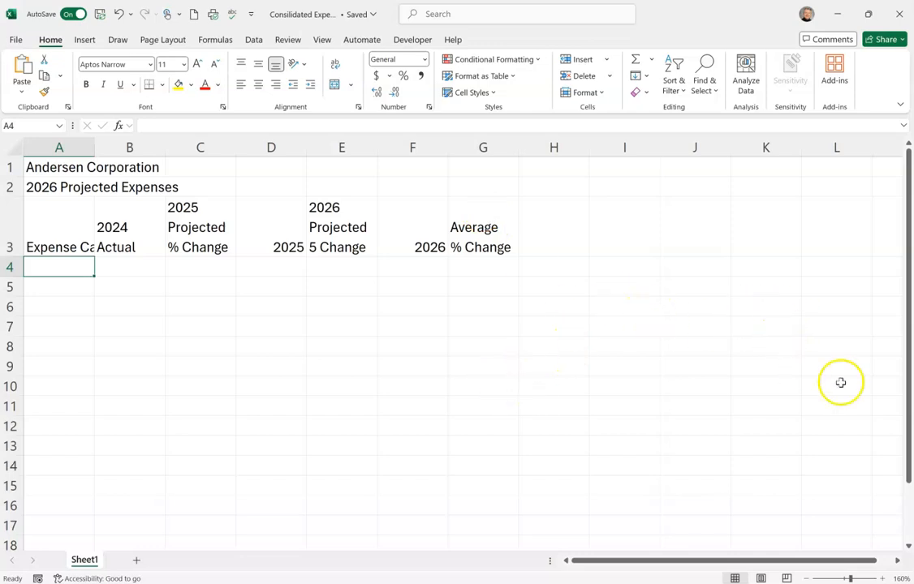
pyautogui.write('PAyroll')
pyautogui.press('Return')
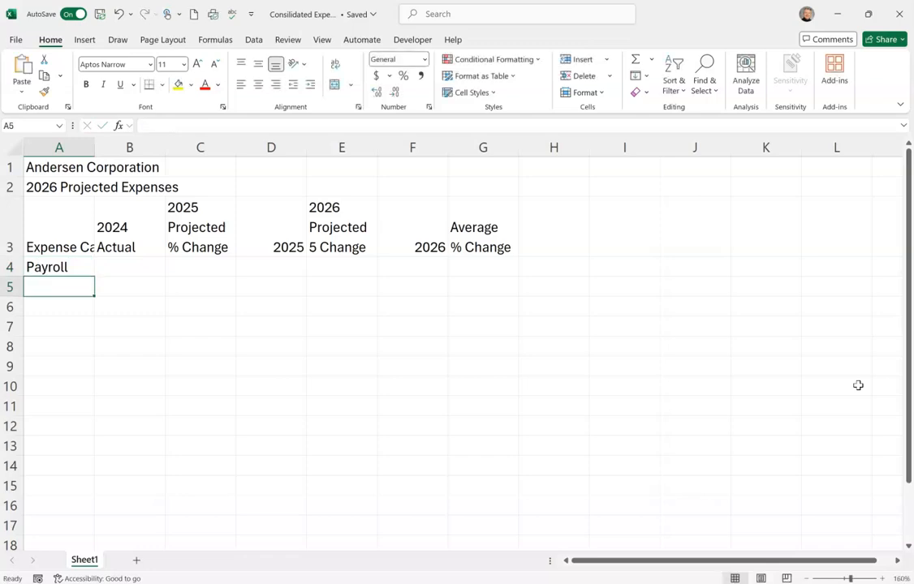
pyautogui.write('Be')
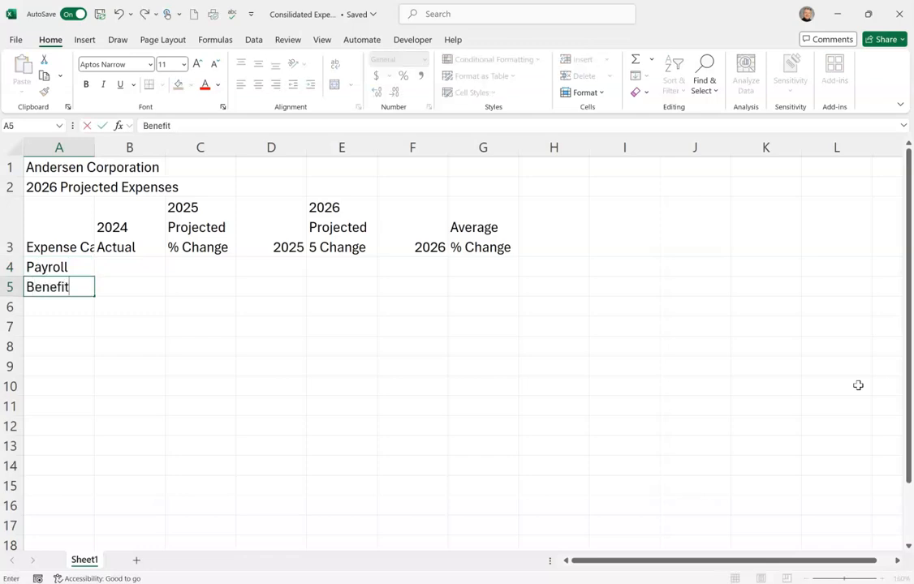
pyautogui.write('nefit')
pyautogui.press('Return')
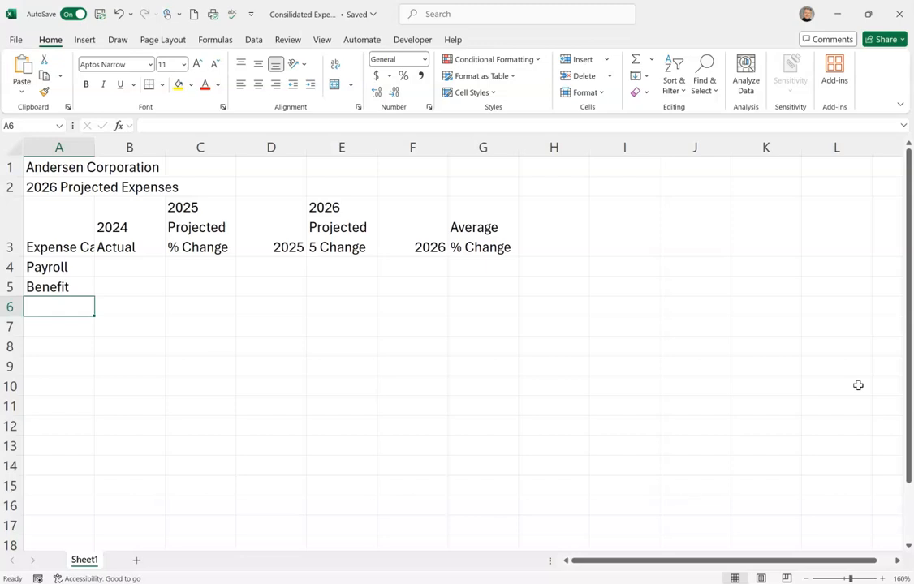
pyautogui.write('Utilities')
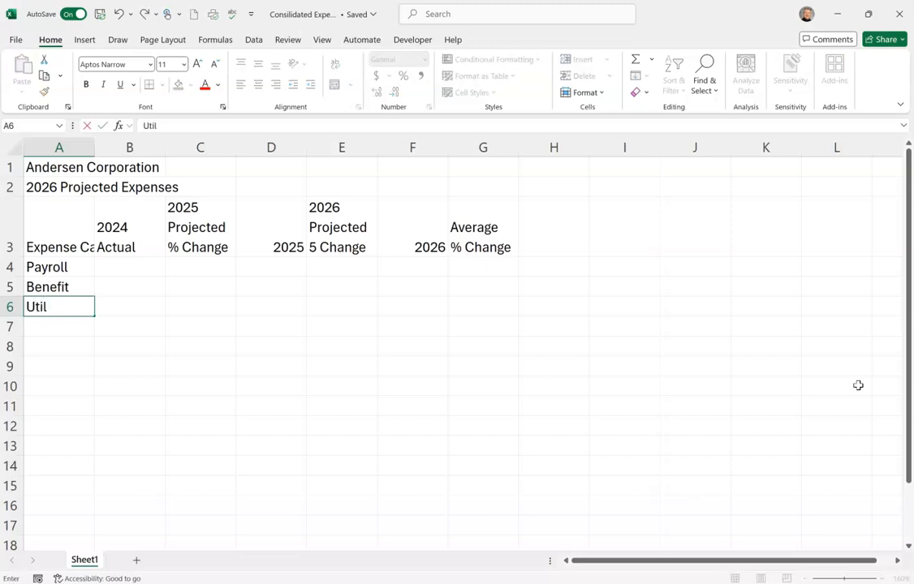
pyautogui.press('Return')
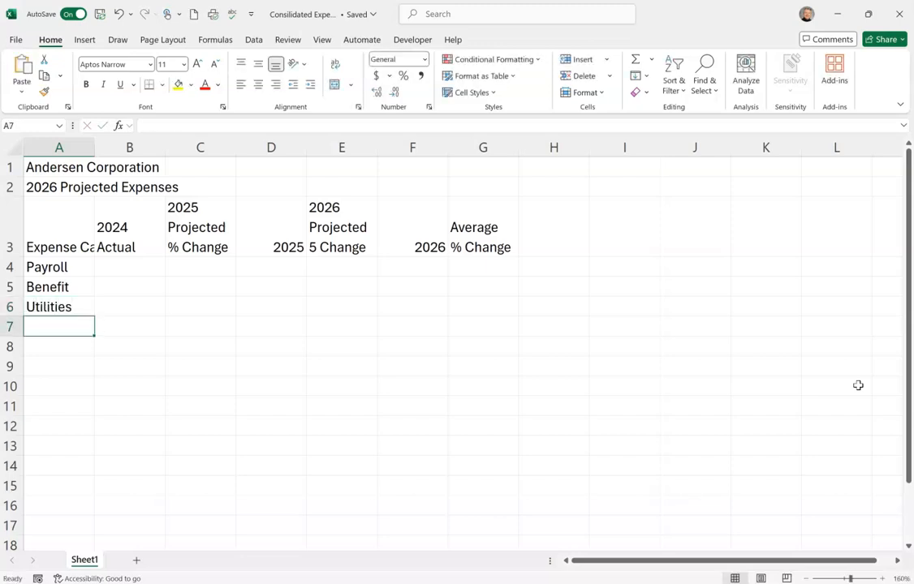
pyautogui.write('Rent')
pyautogui.press('Return')
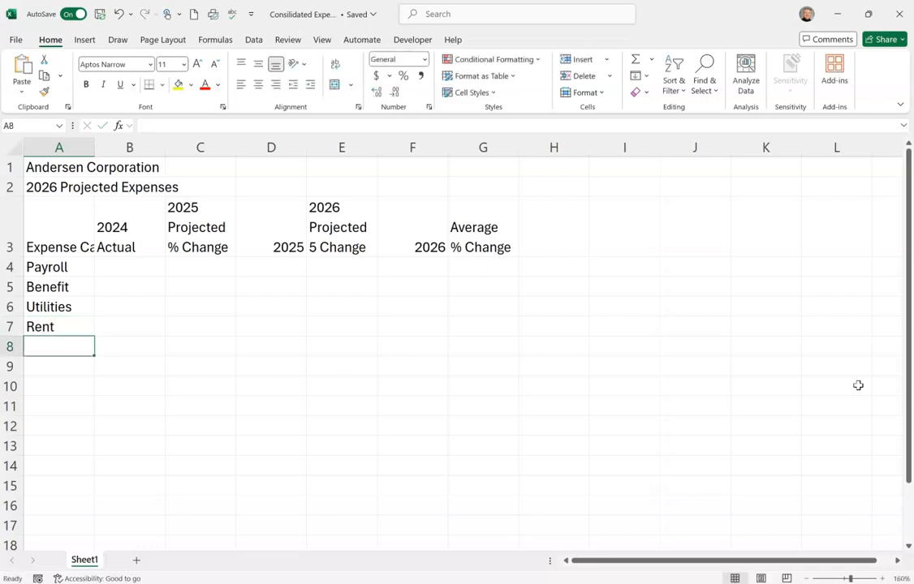
# Add the expense categories Transportation, Trade Shows and Maintenance in cells A8 to A10.
pyautogui.write('Transportation')
pyautogui.press('Return')
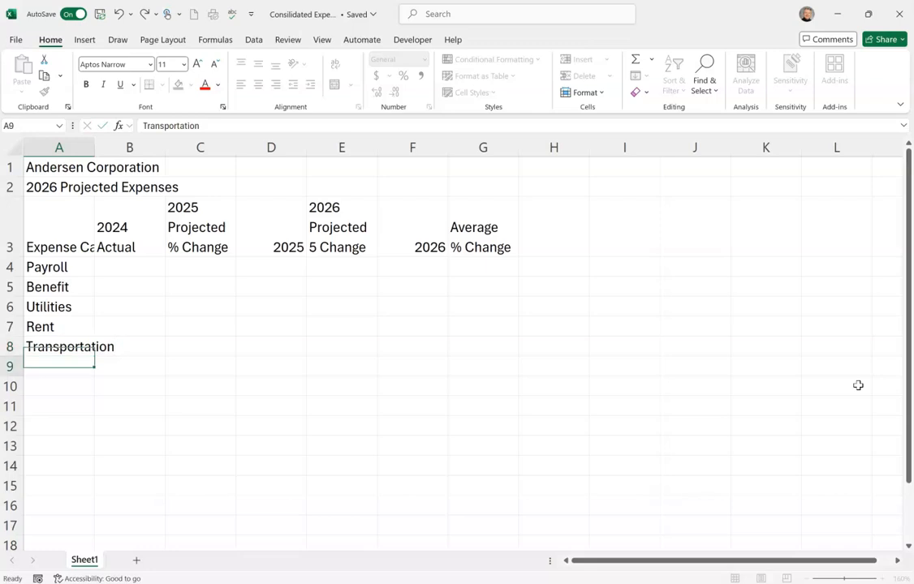
pyautogui.write('Trade Sho')
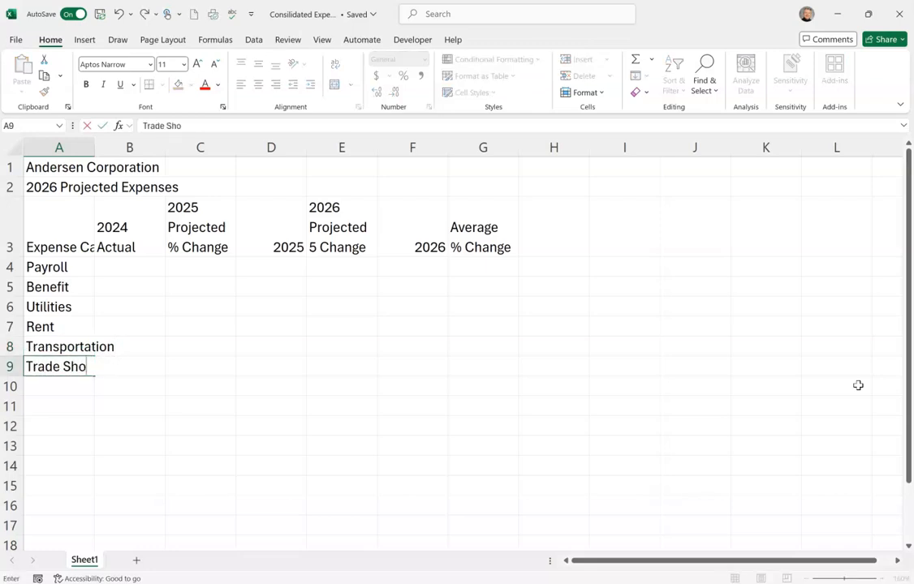
pyautogui.write('ws')
pyautogui.press('Return')
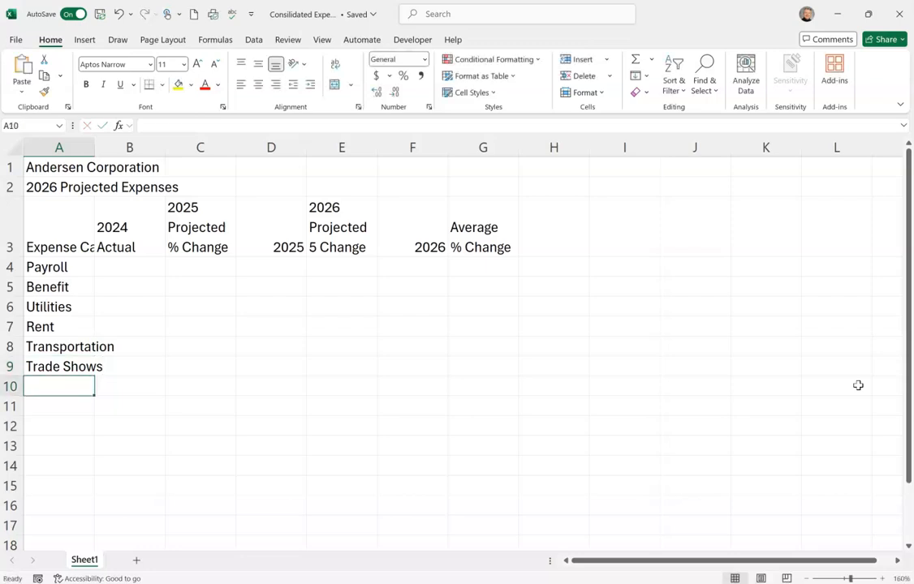
pyautogui.write('Maintenanc')
pyautogui.press('BackSpace')
pyautogui.write('nce')
pyautogui.press('Return')
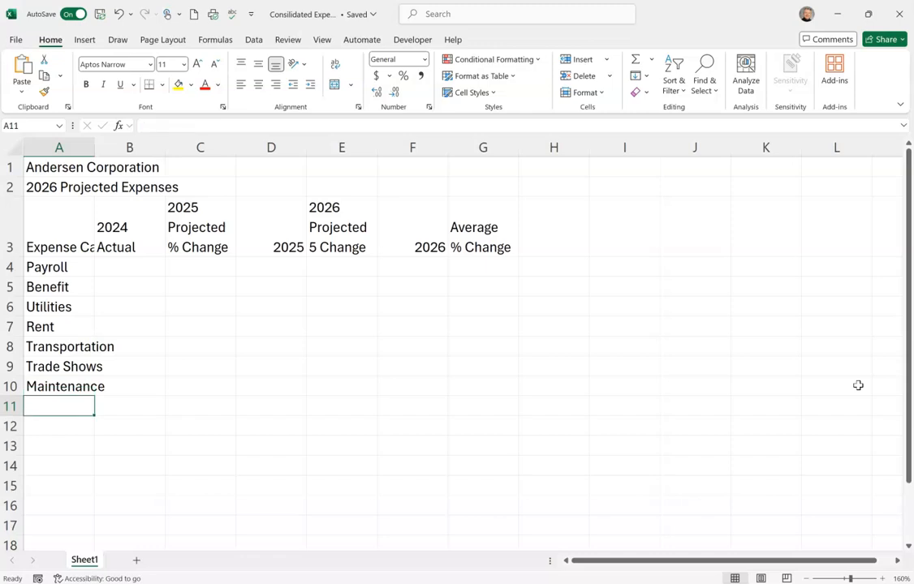
# Add the categories Advertising and Administrative in A11 and A12, and the row label TOTAL in A13.
pyautogui.write('Adverti')
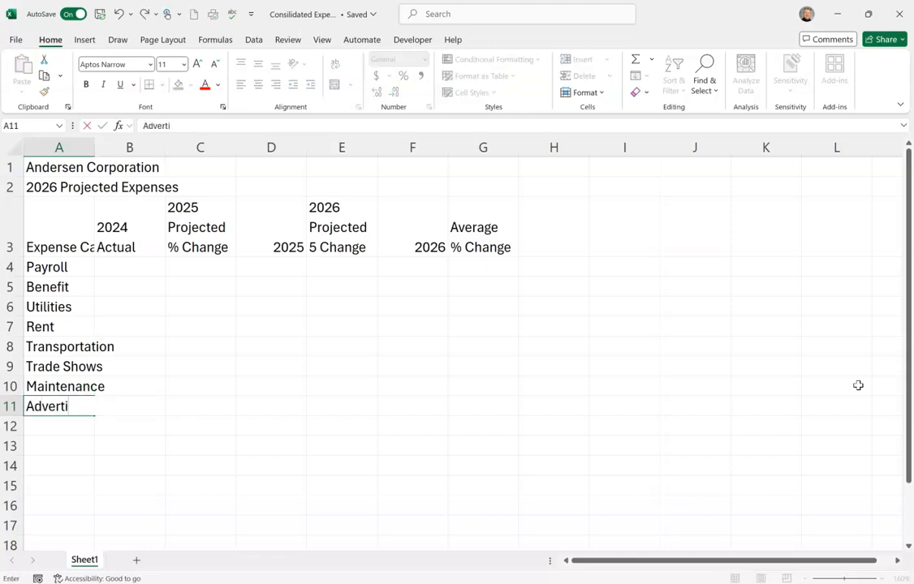
pyautogui.write('sing')
pyautogui.press('Return')
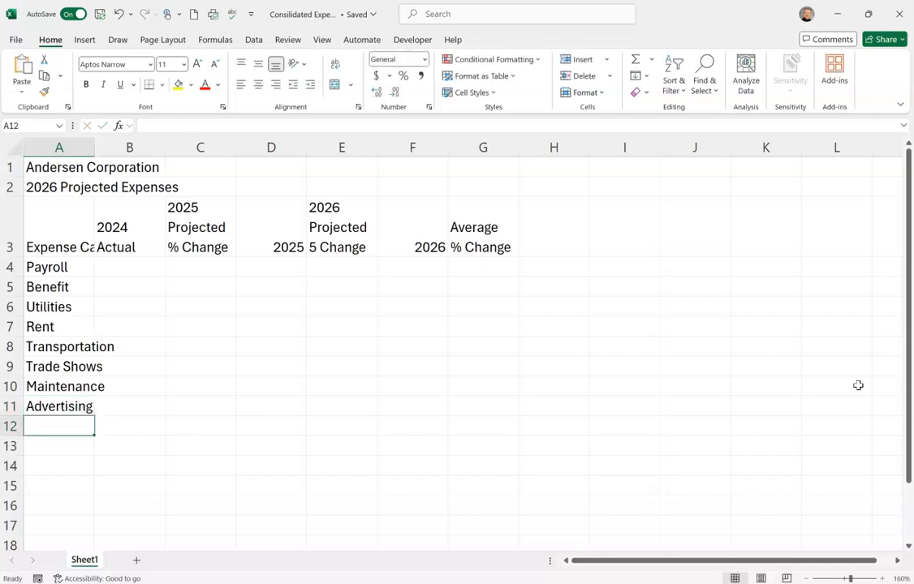
pyautogui.write('Adm')
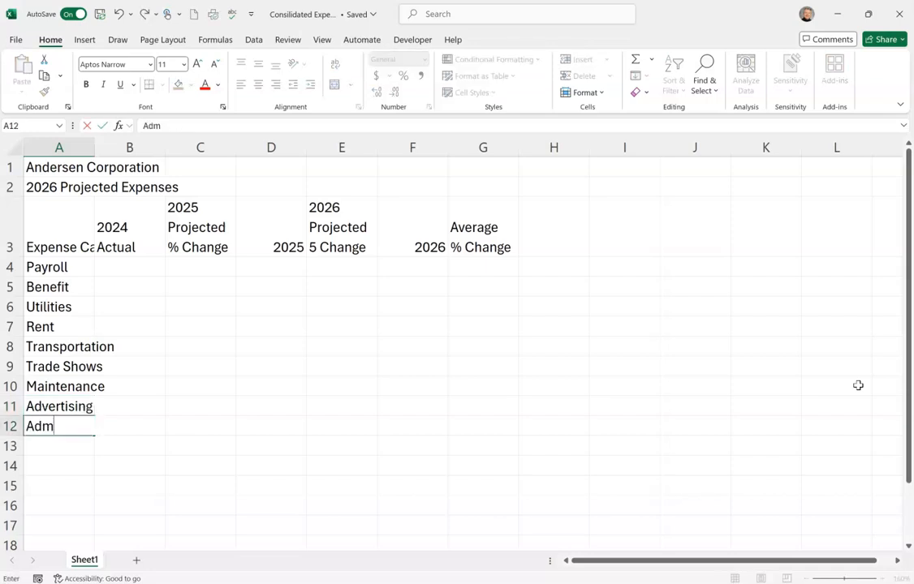
pyautogui.write('inistrat')
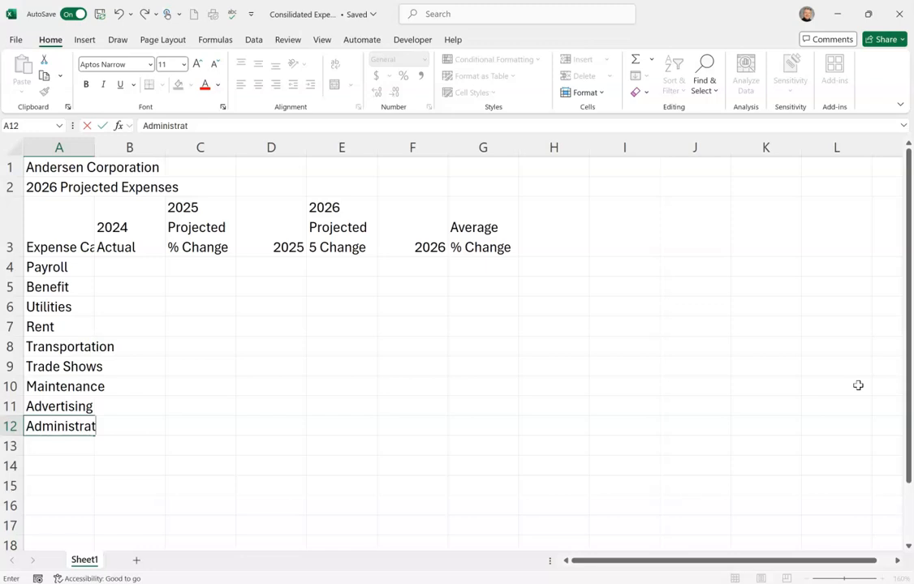
pyautogui.write('ive')
pyautogui.press('Return')
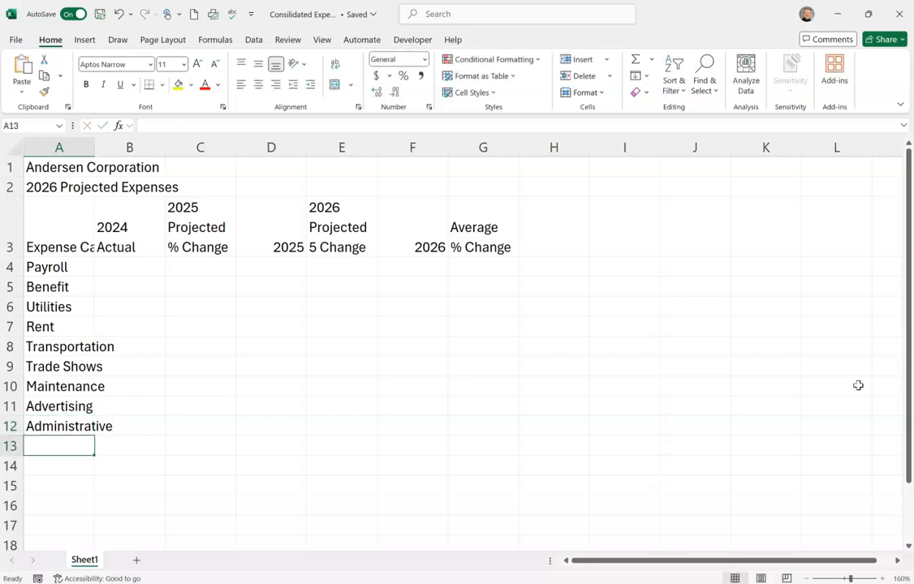
pyautogui.write('TOT')
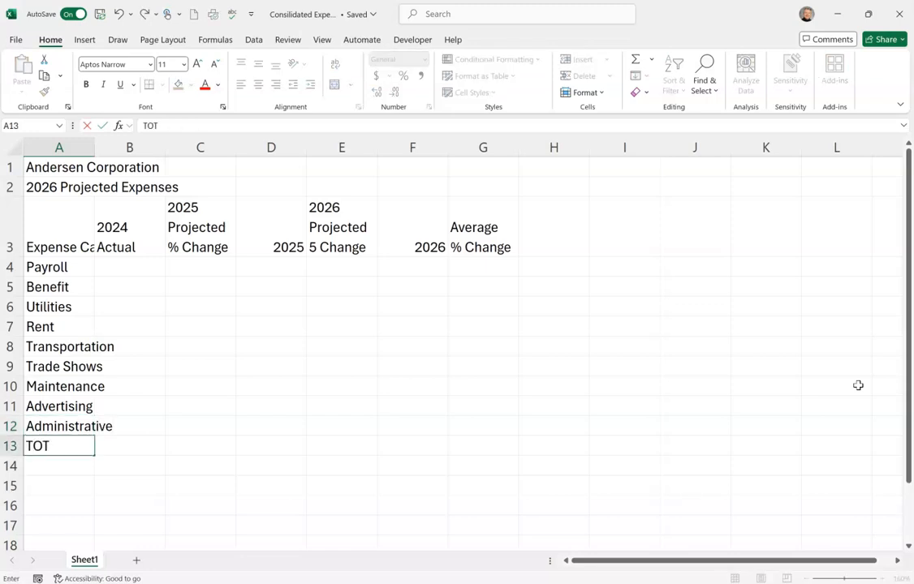
pyautogui.write('AL')
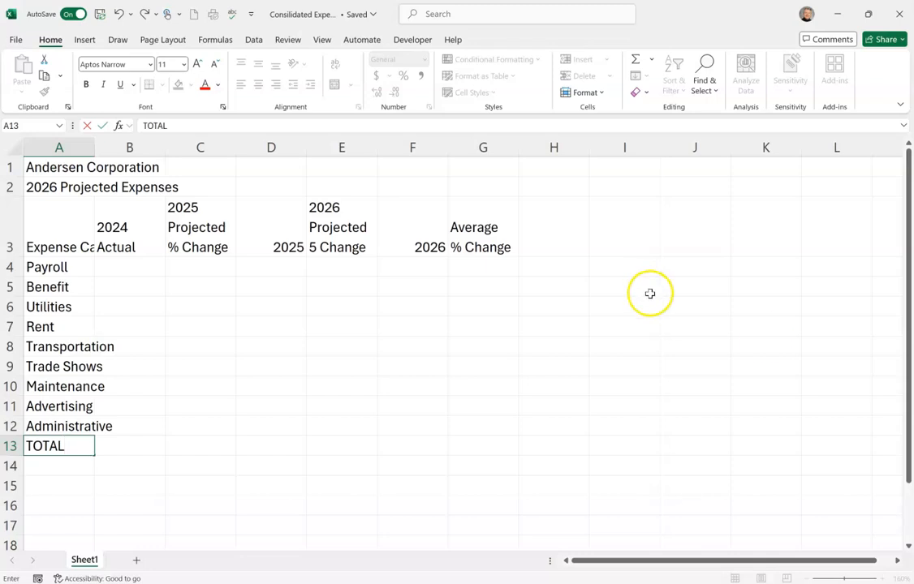
pyautogui.press('Return')
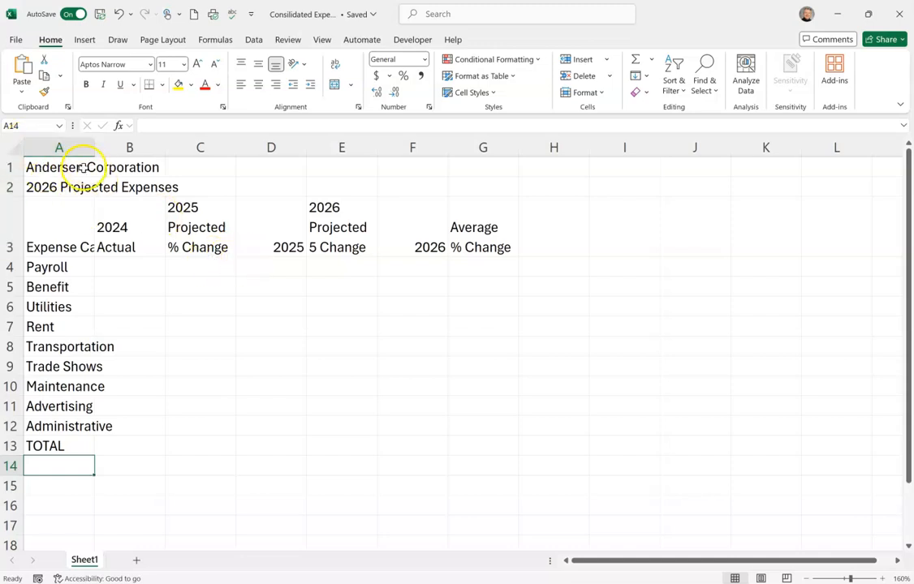
# Merge and center the Andersen Corporation title across A1:G1 and format it with the Title cell style in bold.
pyautogui.moveTo(80, 166); pyautogui.dragTo(484, 162)
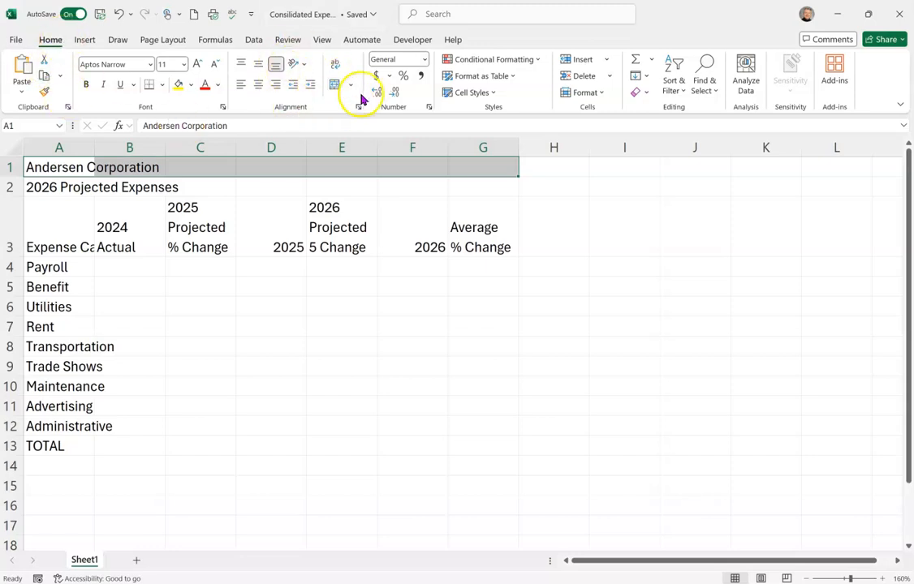
pyautogui.click(336, 86)
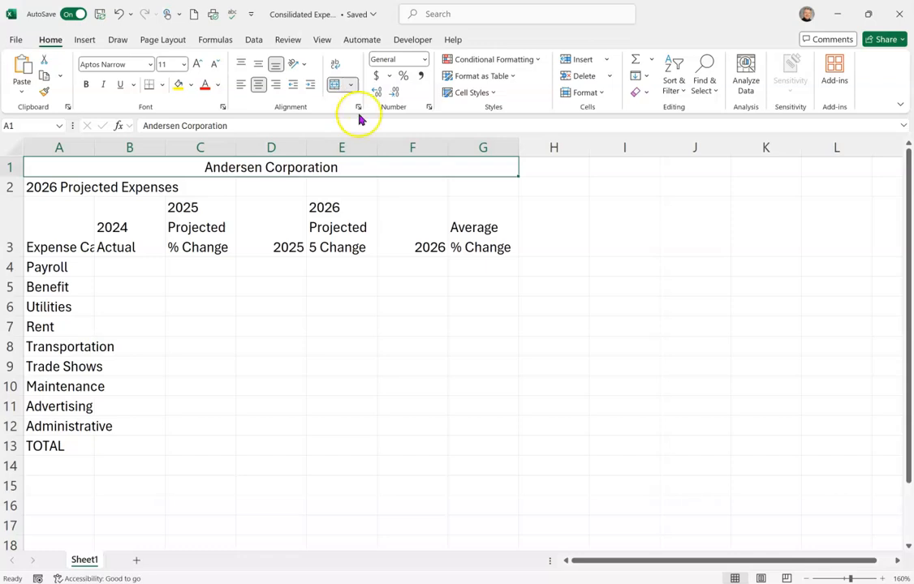
pyautogui.click(492, 96)
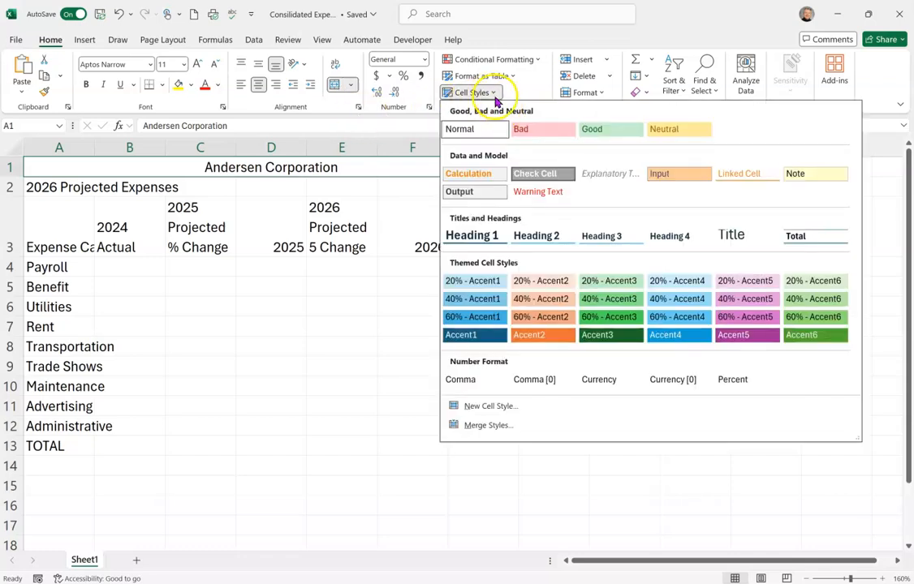
pyautogui.click(742, 234)
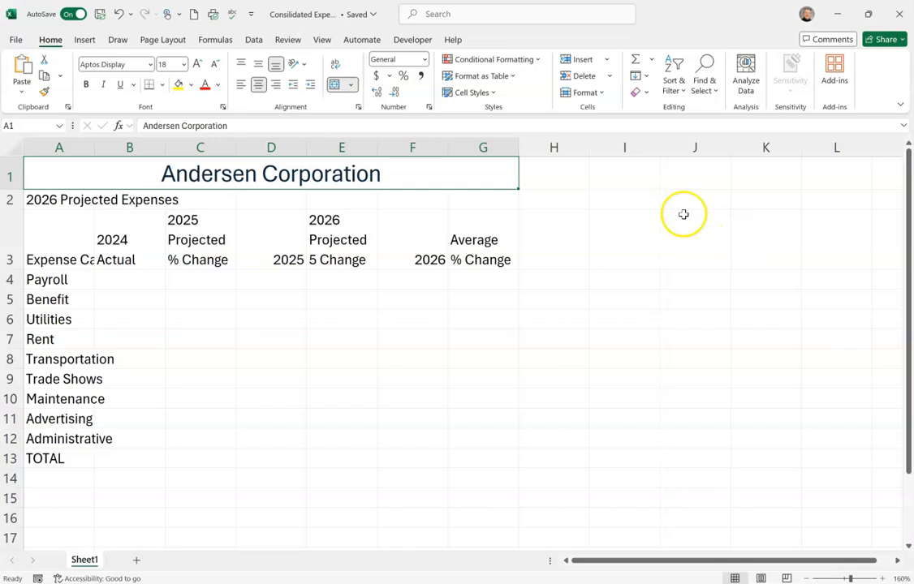
pyautogui.click(87, 85)
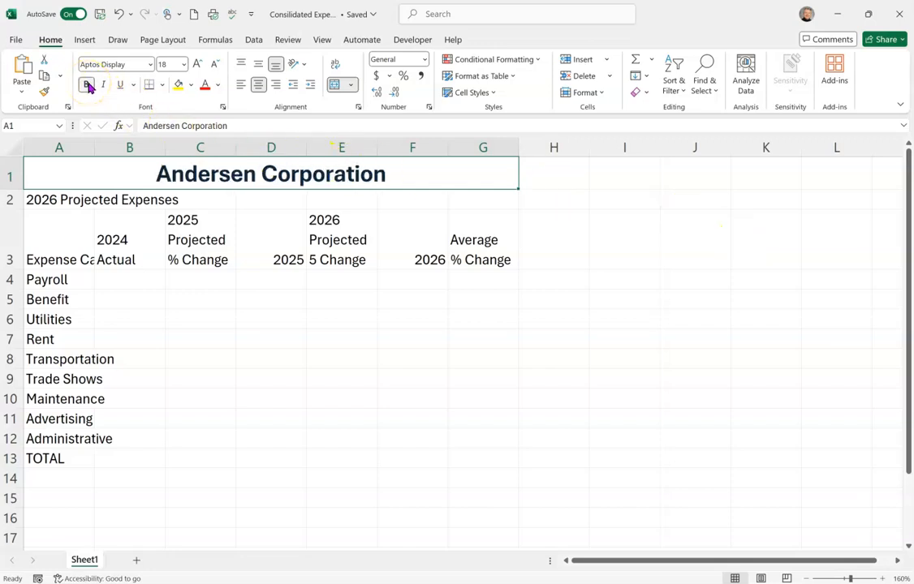
# Merge and center the 2026 Projected Expenses subtitle across A2:G2 and format it with the Title cell style at font size 14.
pyautogui.click(62, 200)
pyautogui.moveTo(46, 200); pyautogui.dragTo(470, 202)
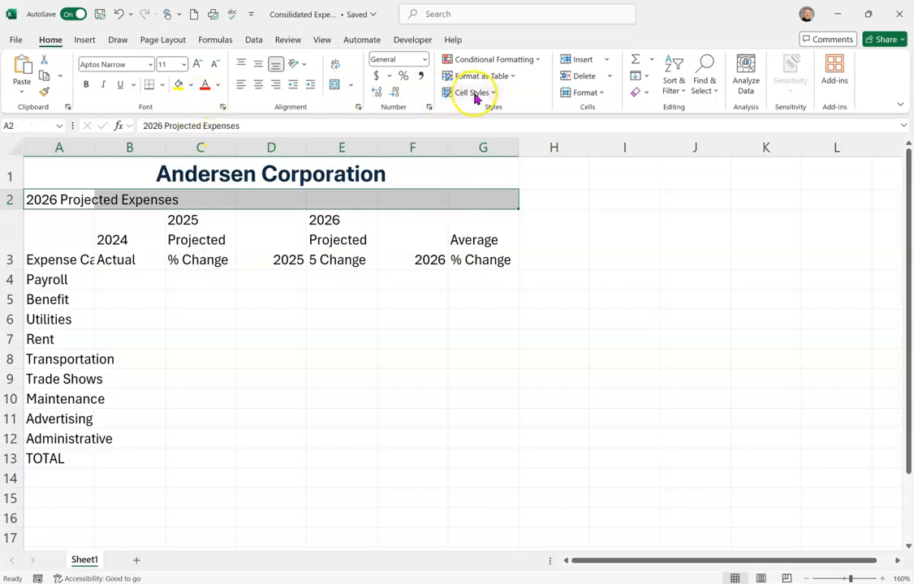
pyautogui.click(337, 85)
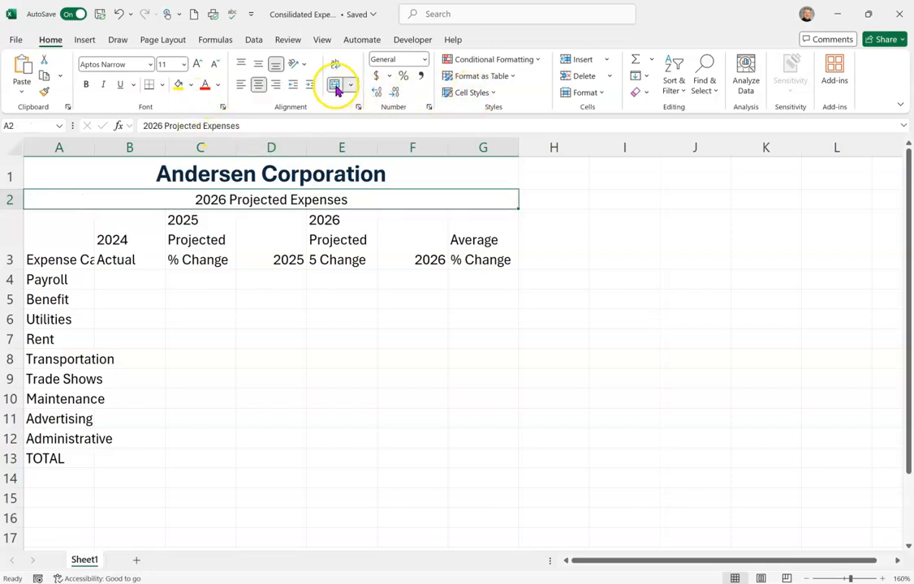
pyautogui.click(482, 96)
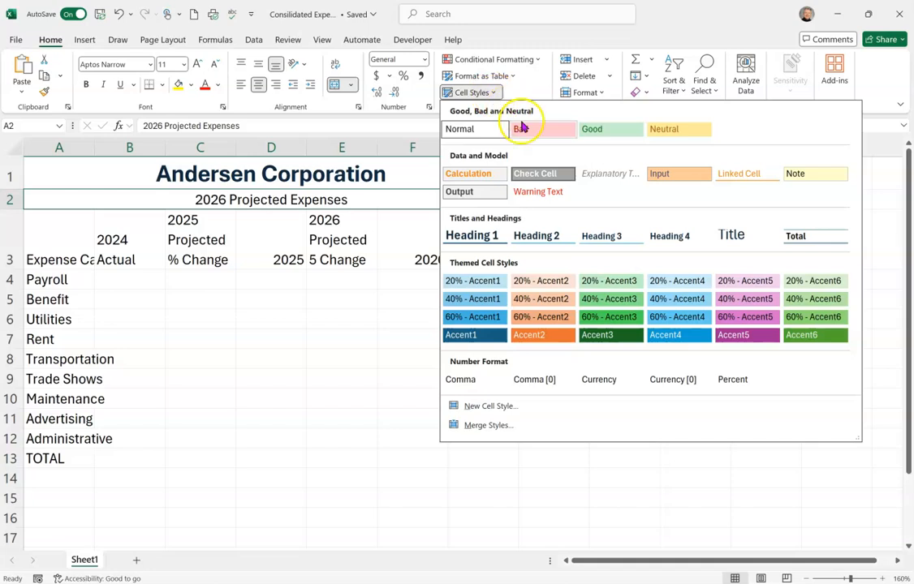
pyautogui.click(746, 239)
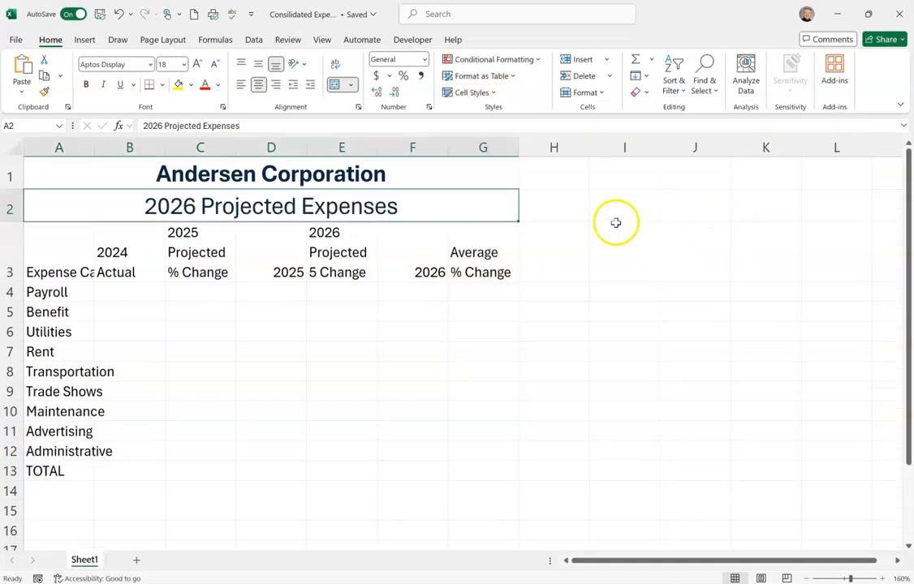
pyautogui.click(217, 72)
pyautogui.click(217, 72)
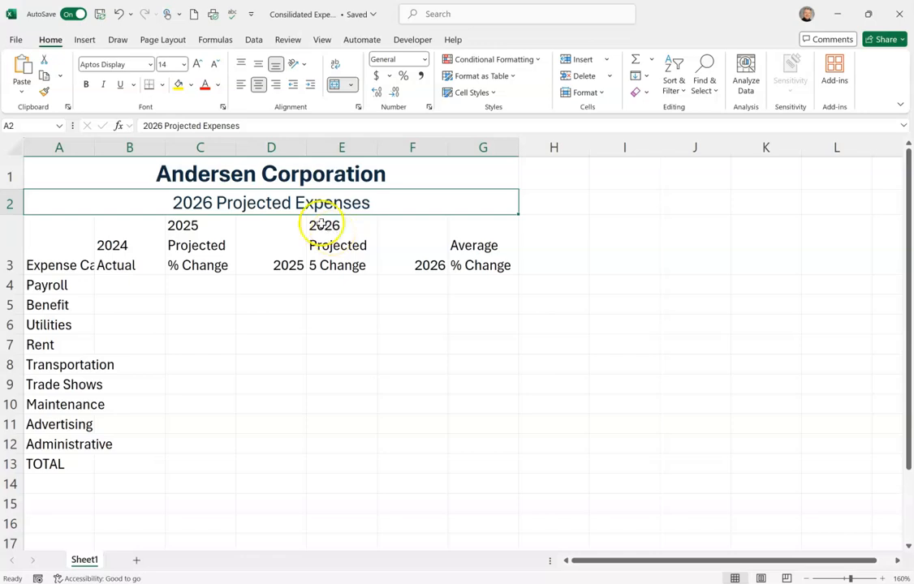
# Apply the Heading 3 cell style to the column headings in A3:G3.
pyautogui.moveTo(56, 228); pyautogui.dragTo(466, 227)
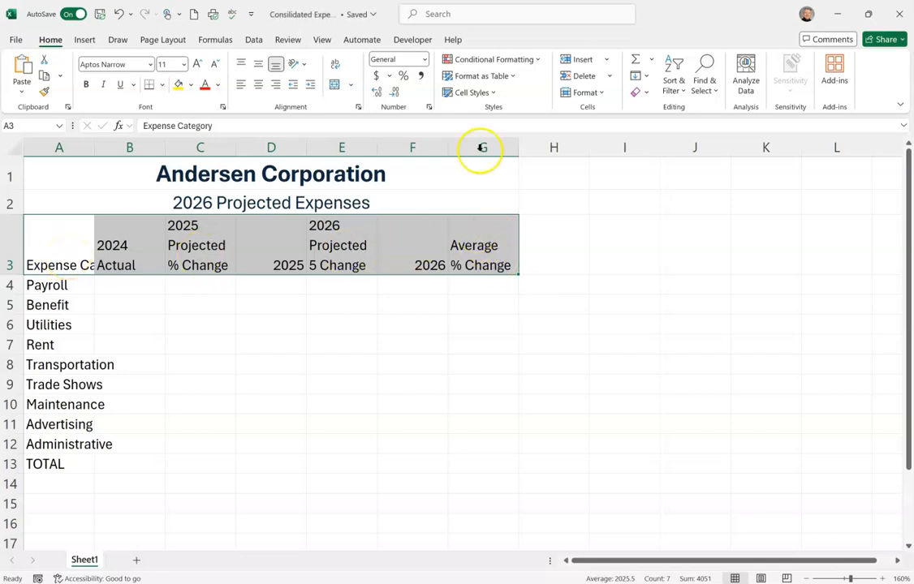
pyautogui.click(494, 93)
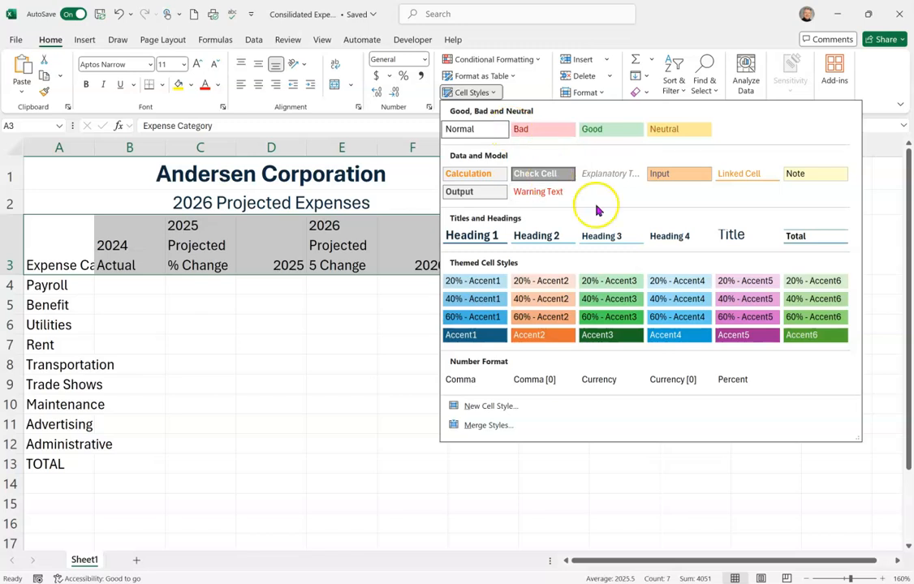
pyautogui.click(616, 236)
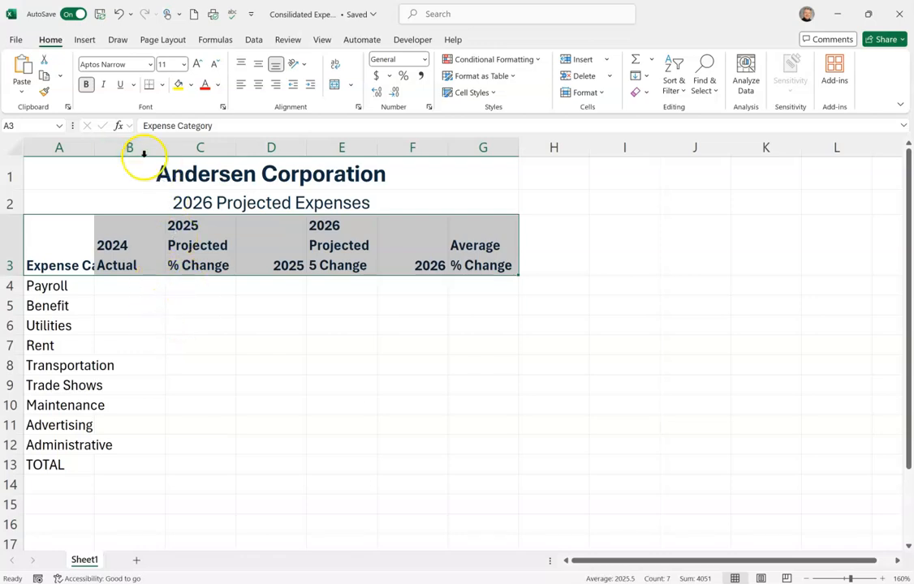
# Widen column A so the full Expense Category heading fits in its cell.
pyautogui.click(162, 326)
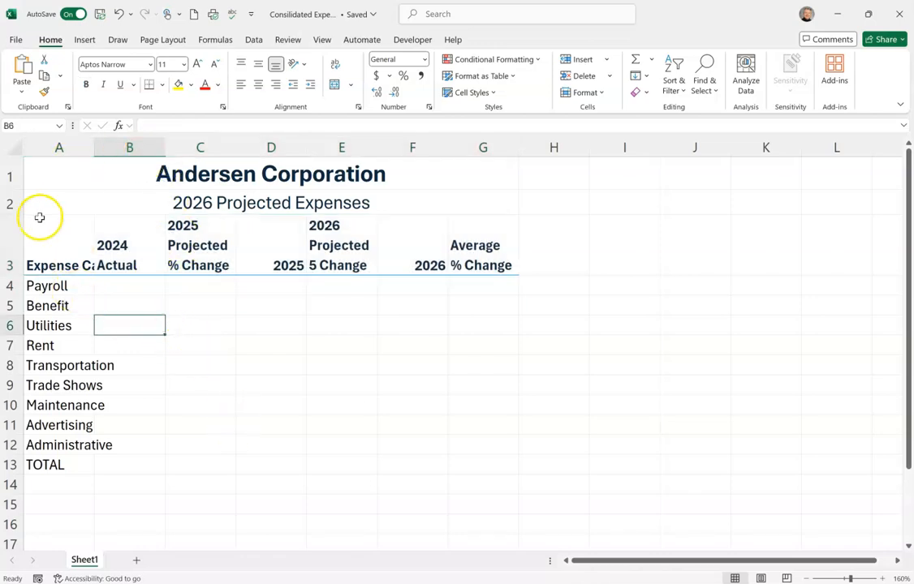
pyautogui.click(79, 148)
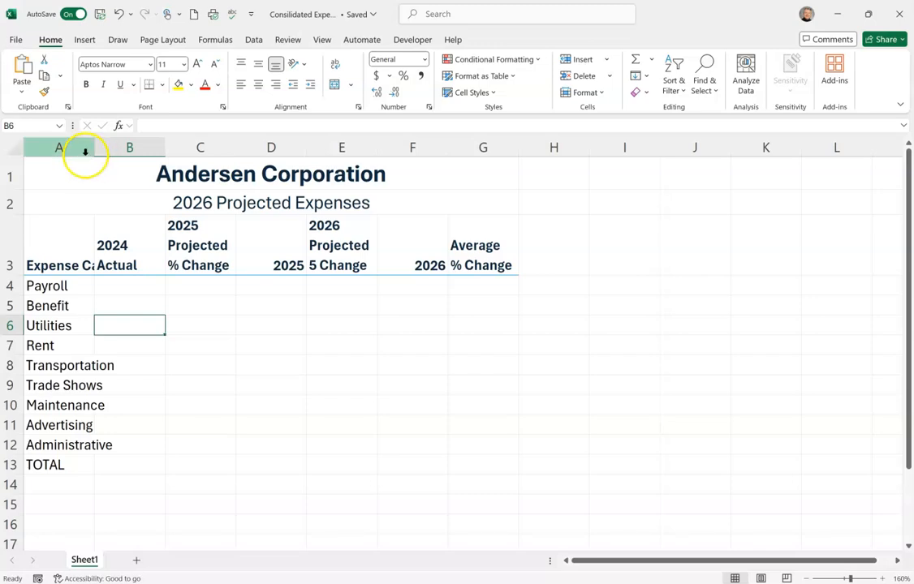
pyautogui.moveTo(95, 152); pyautogui.dragTo(158, 151)
# Try a larger column width for column B only.
pyautogui.click(599, 92)
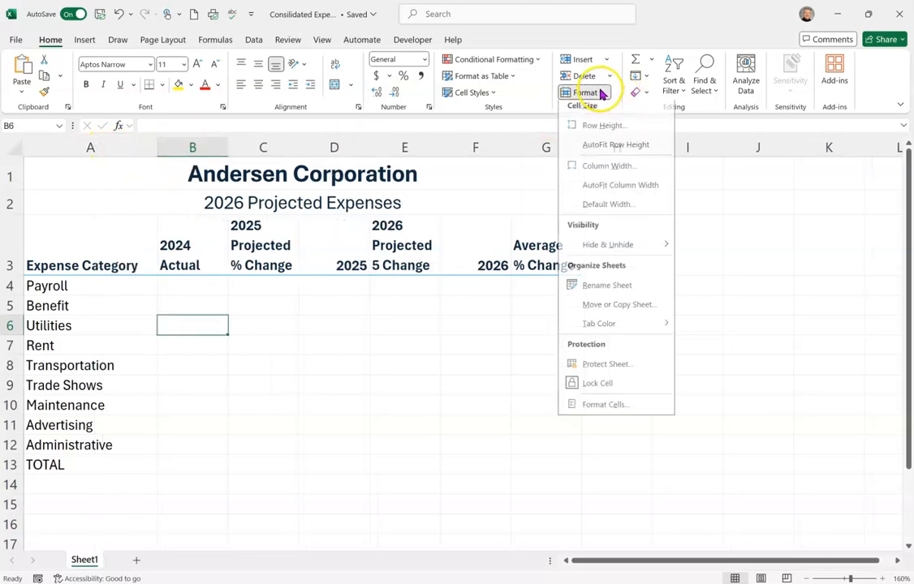
pyautogui.click(627, 174)
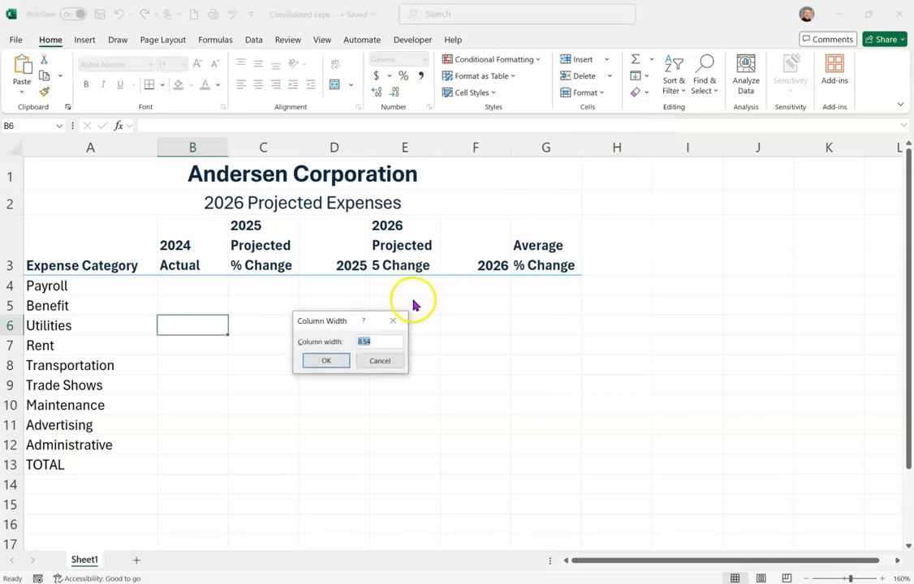
pyautogui.press('Return')
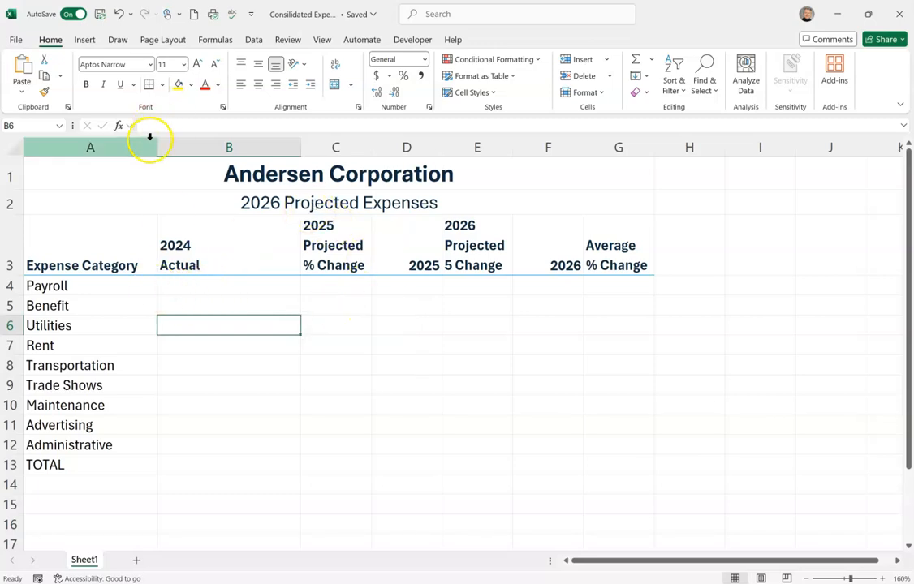
# Widen column A slightly more and set the width of columns B, D and F to 12.
pyautogui.moveTo(158, 153); pyautogui.dragTo(168, 155)
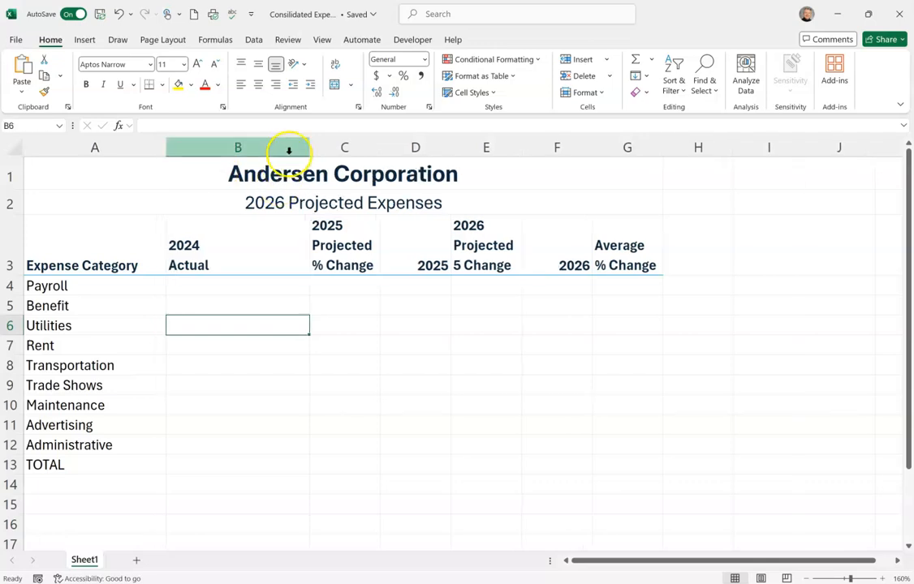
pyautogui.click(276, 152)
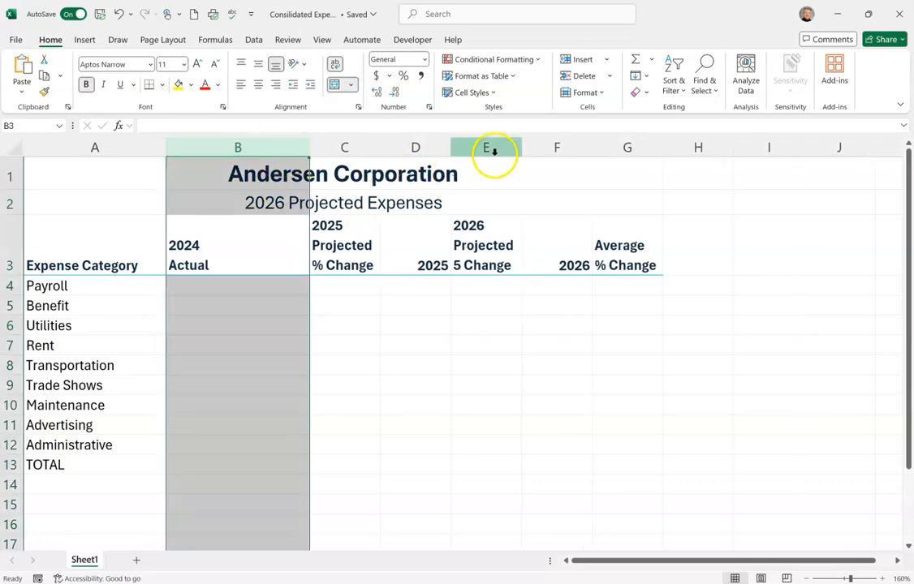
pyautogui.click(422, 151)
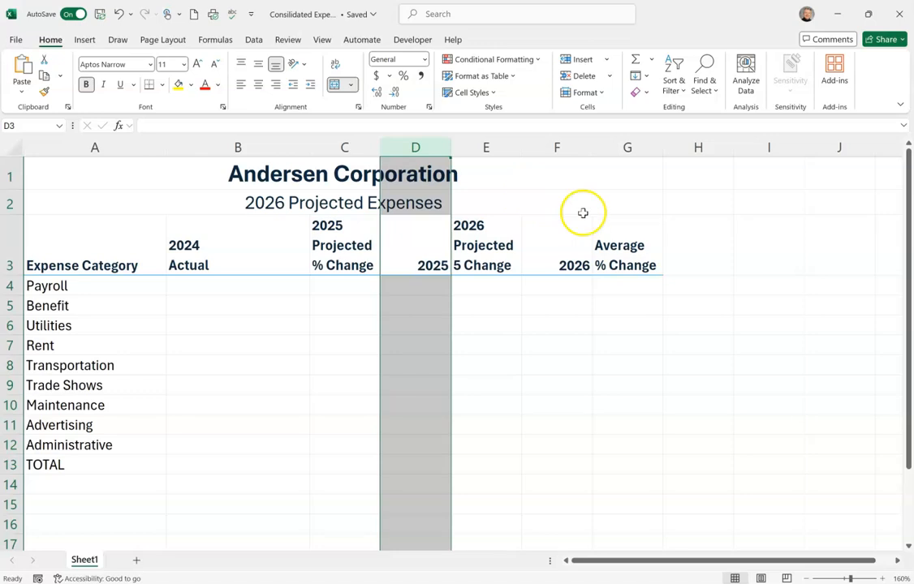
pyautogui.click(237, 147)
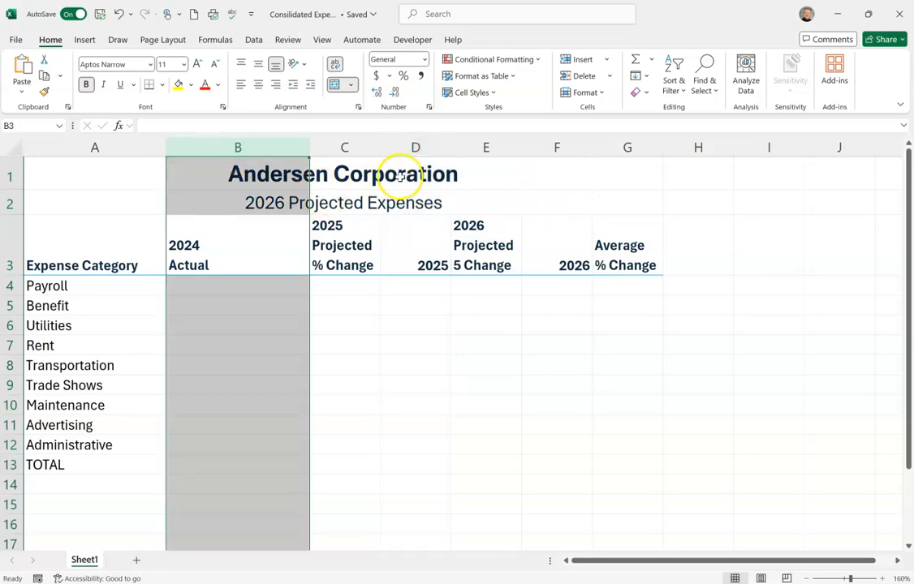
pyautogui.keyDown('ctrl'); pyautogui.click(413, 147); pyautogui.keyUp('ctrl')
pyautogui.keyDown('ctrl'); pyautogui.click(572, 150); pyautogui.keyUp('ctrl')
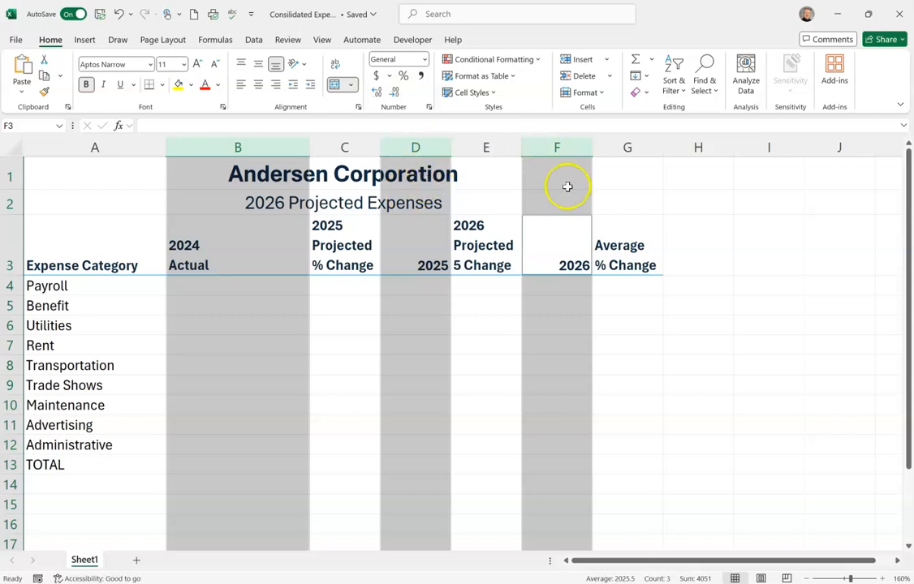
pyautogui.click(600, 95)
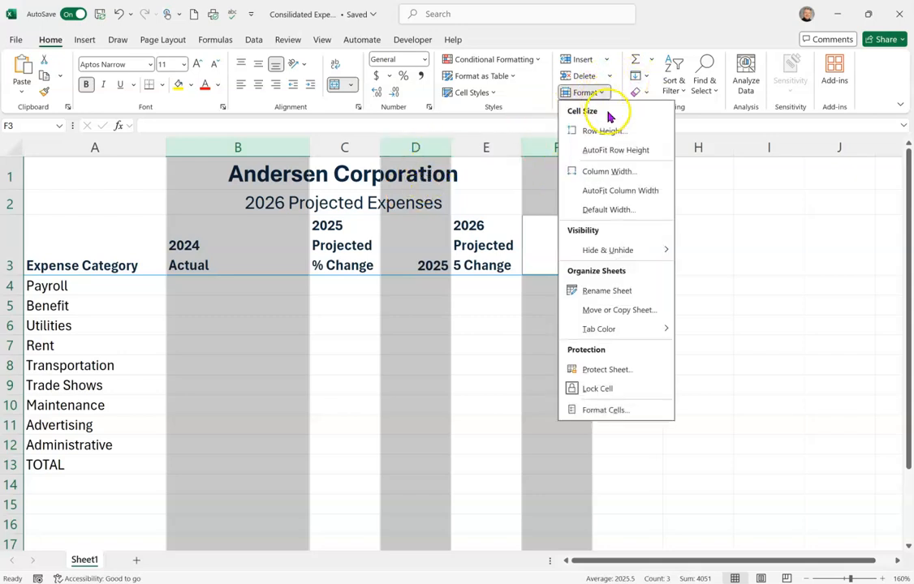
pyautogui.click(623, 171)
pyautogui.write('12')
pyautogui.press('Return')
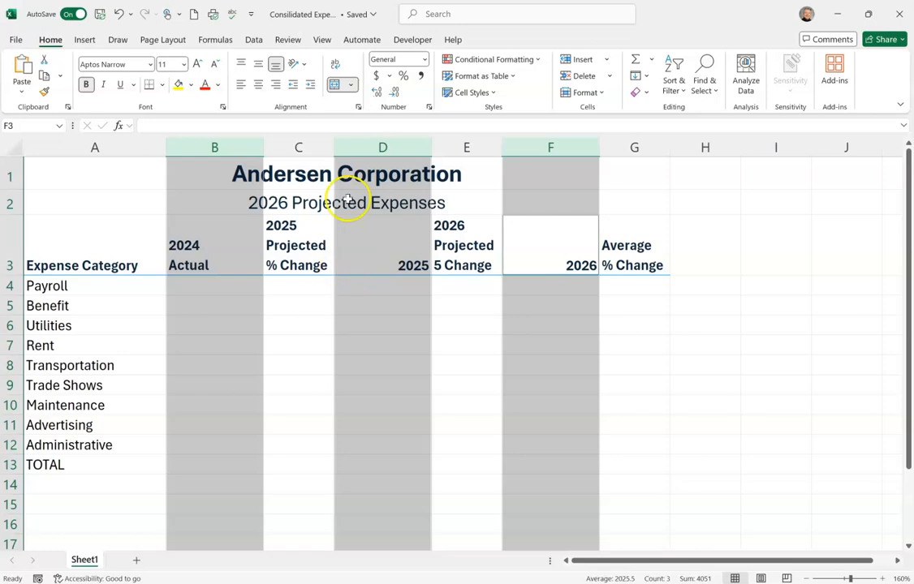
# Set the width of columns C, E and G to 14.
pyautogui.click(311, 146)
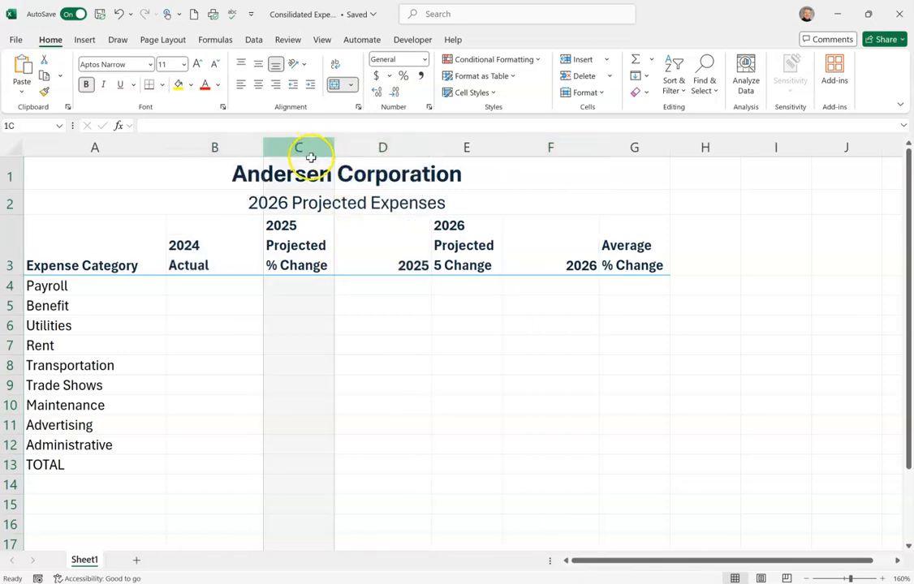
pyautogui.keyDown('ctrl'); pyautogui.click(479, 149); pyautogui.keyUp('ctrl')
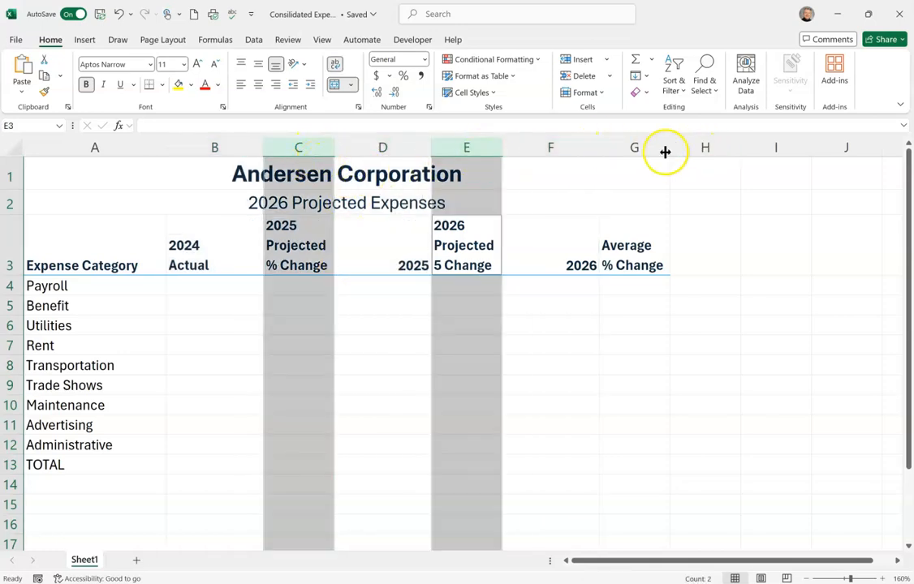
pyautogui.keyDown('ctrl'); pyautogui.click(636, 147); pyautogui.keyUp('ctrl')
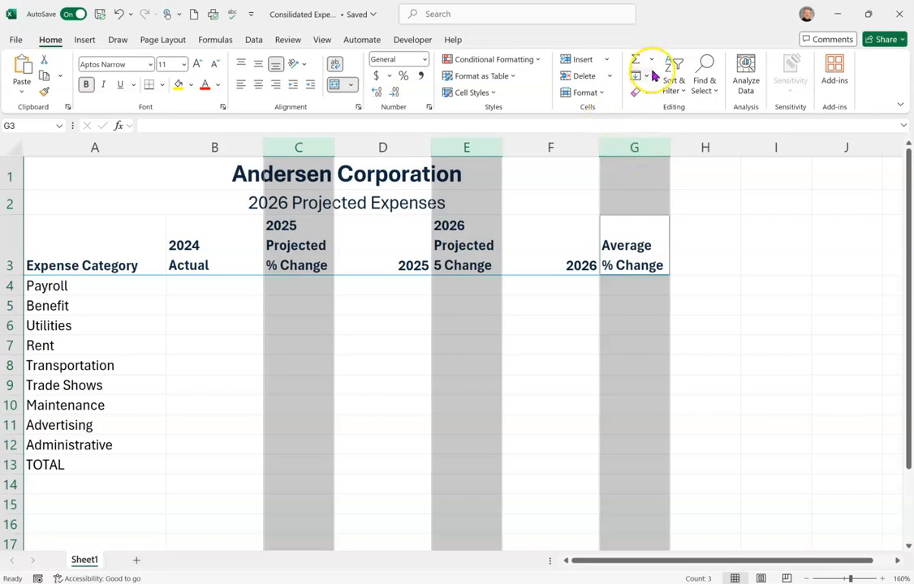
pyautogui.click(601, 92)
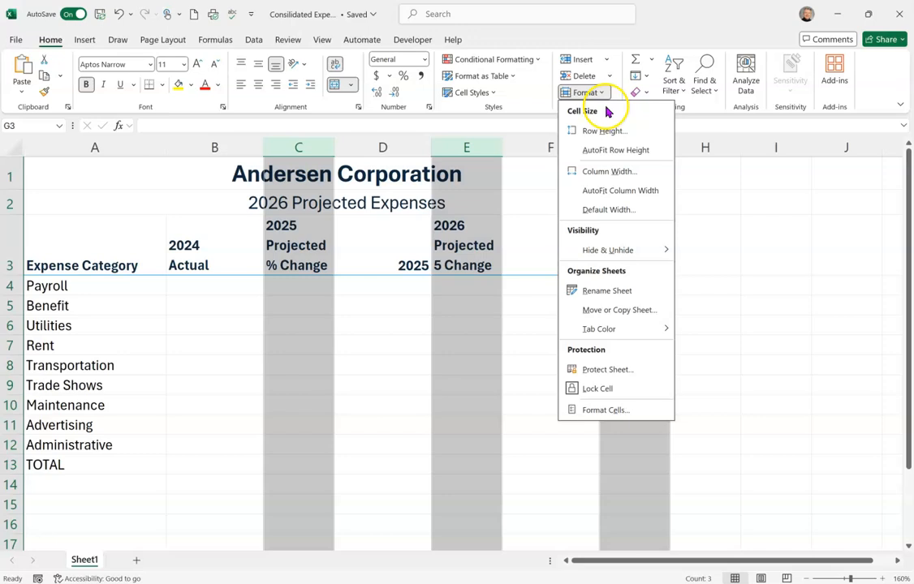
pyautogui.click(621, 171)
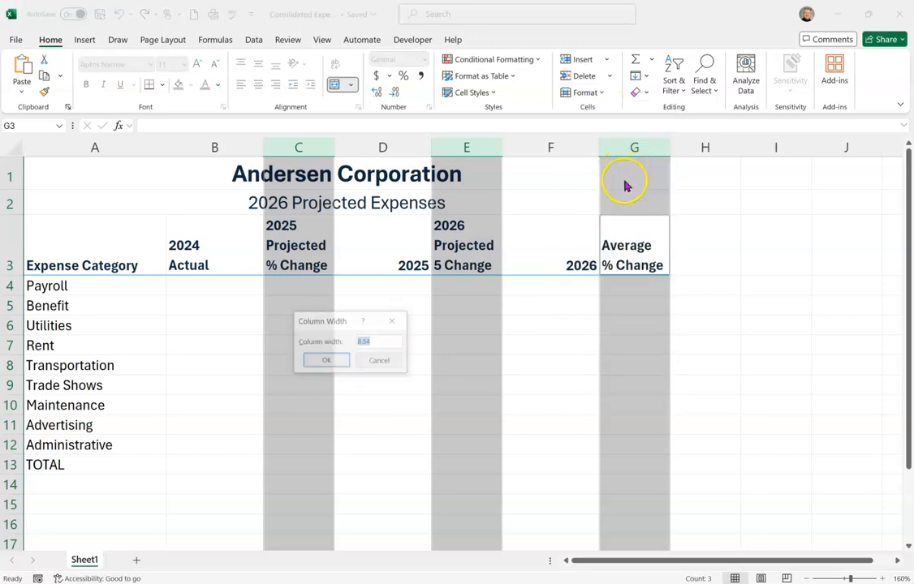
pyautogui.write('14')
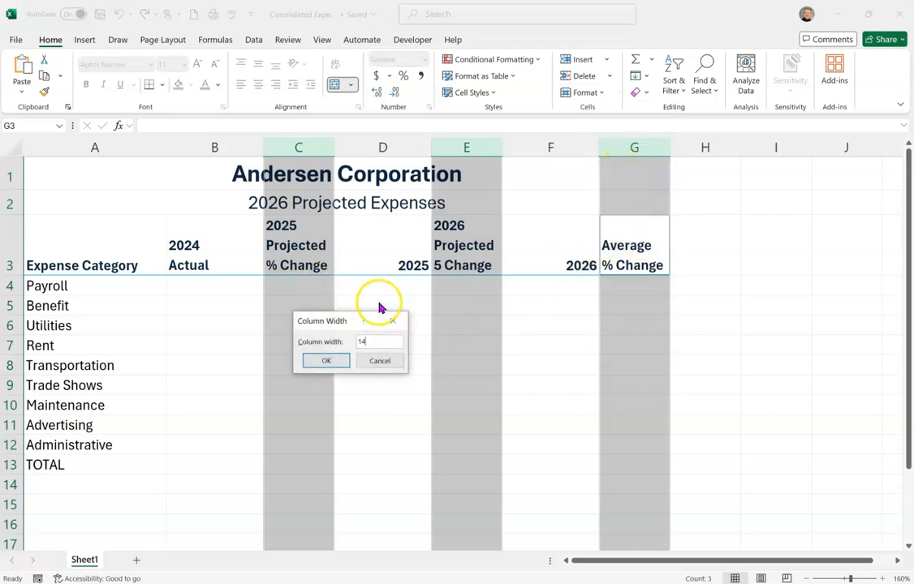
pyautogui.press('Return')
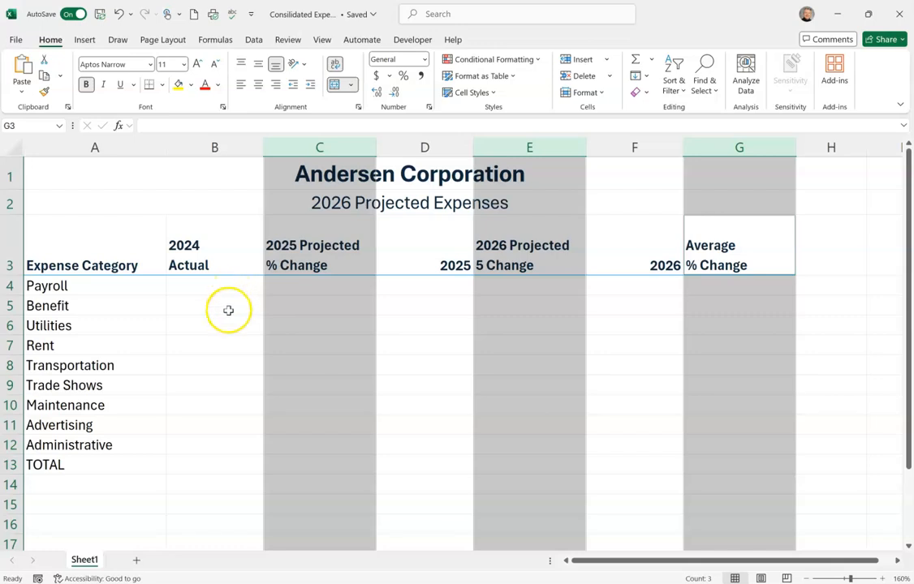
# Enter 1 and 2 in B4 and B5 as placeholder values and extend the number series through B12.
pyautogui.click(218, 290)
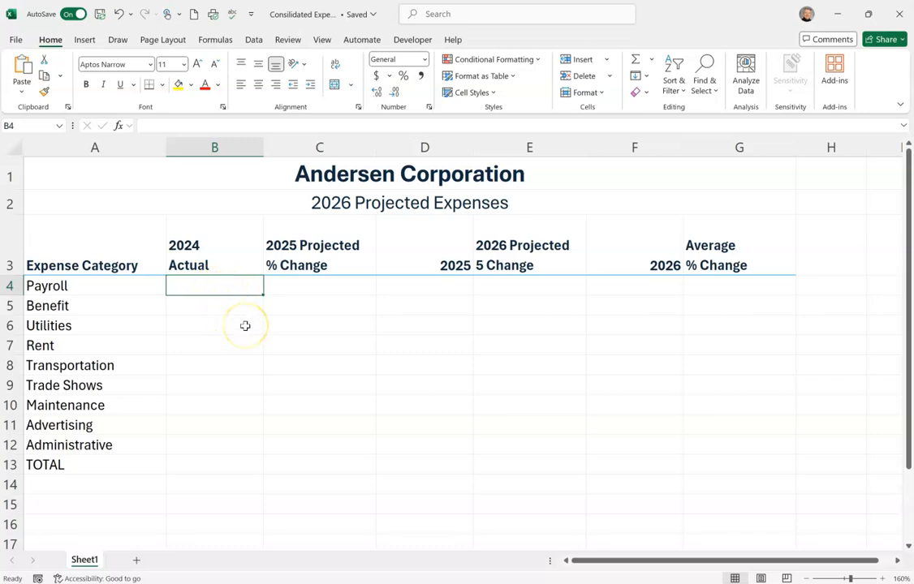
pyautogui.write('1')
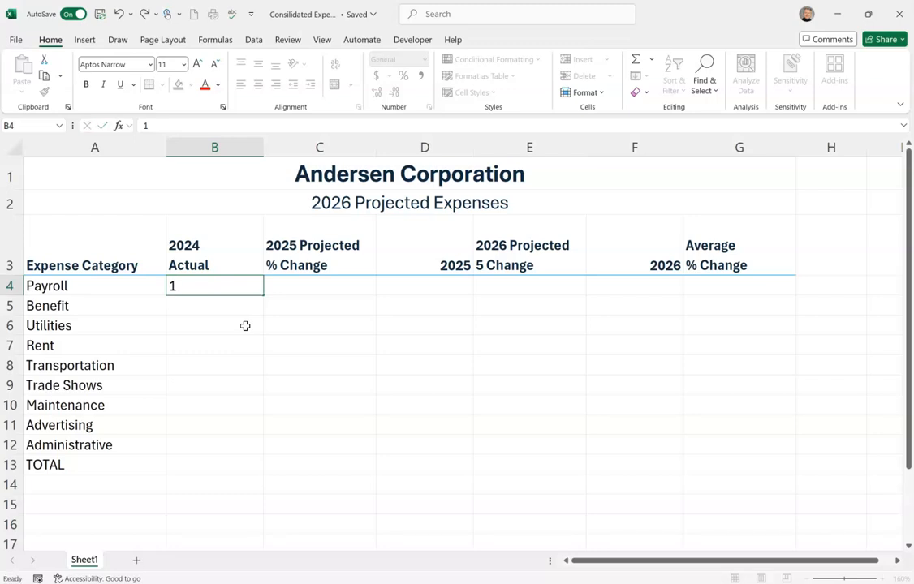
pyautogui.press('Return')
pyautogui.write('2')
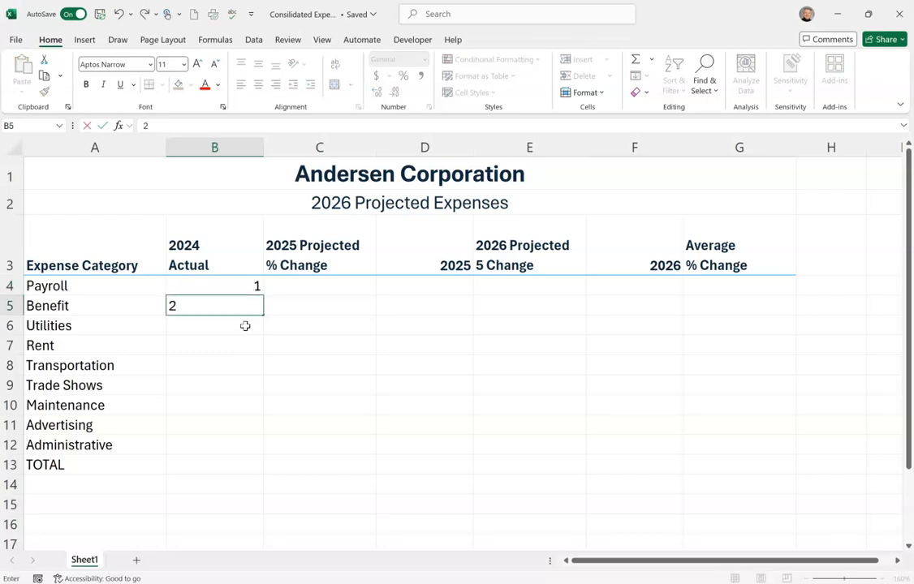
pyautogui.press('Return')
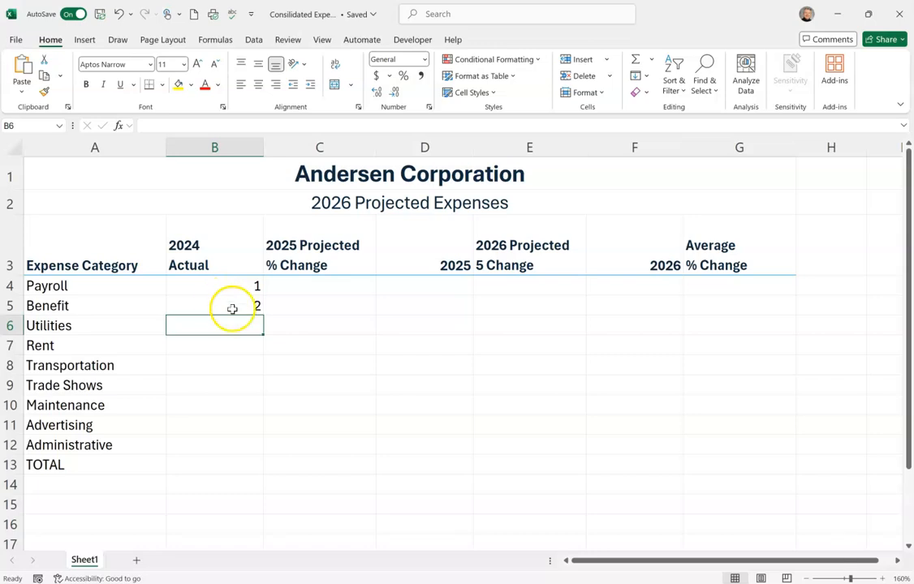
pyautogui.moveTo(239, 289); pyautogui.dragTo(267, 456)
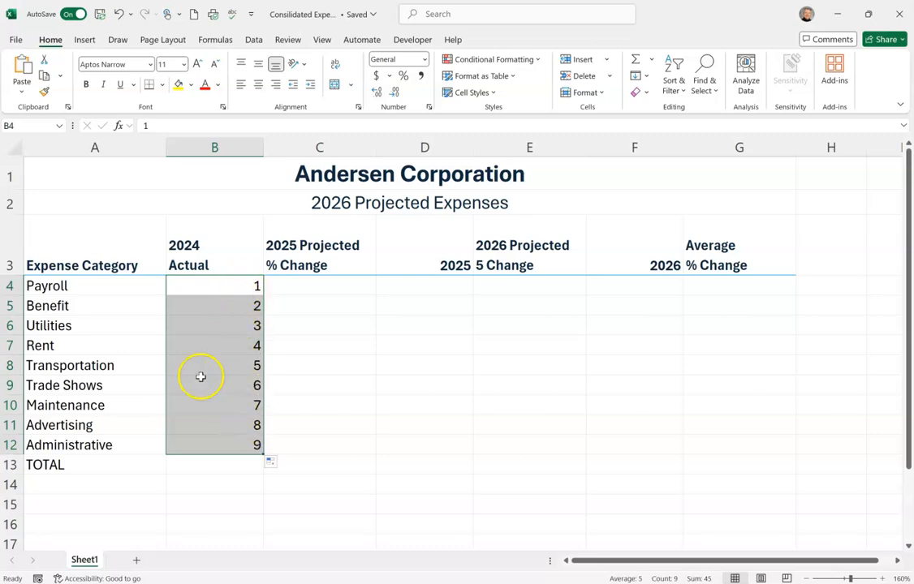
# Enter 1.125% in C4 and display it with three decimal places.
pyautogui.click(345, 285)
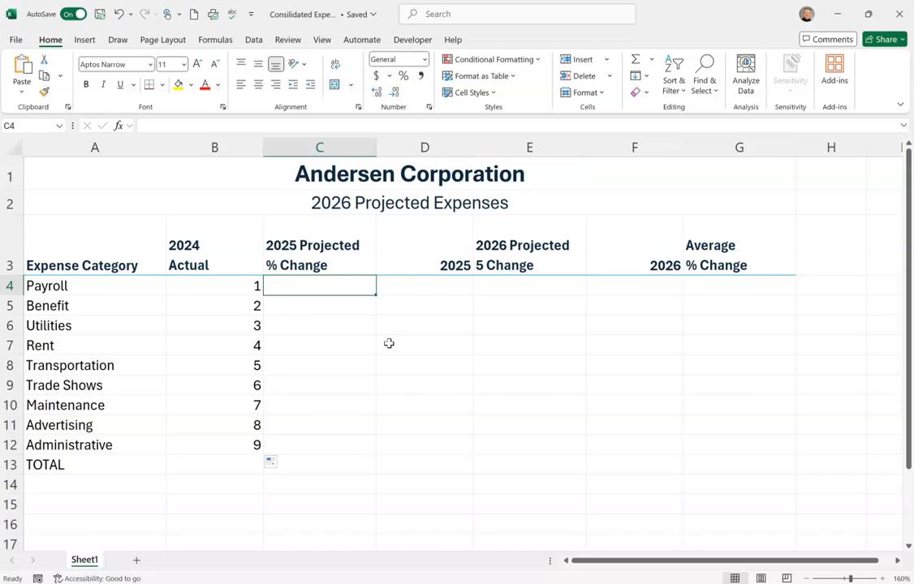
pyautogui.write('1.125')
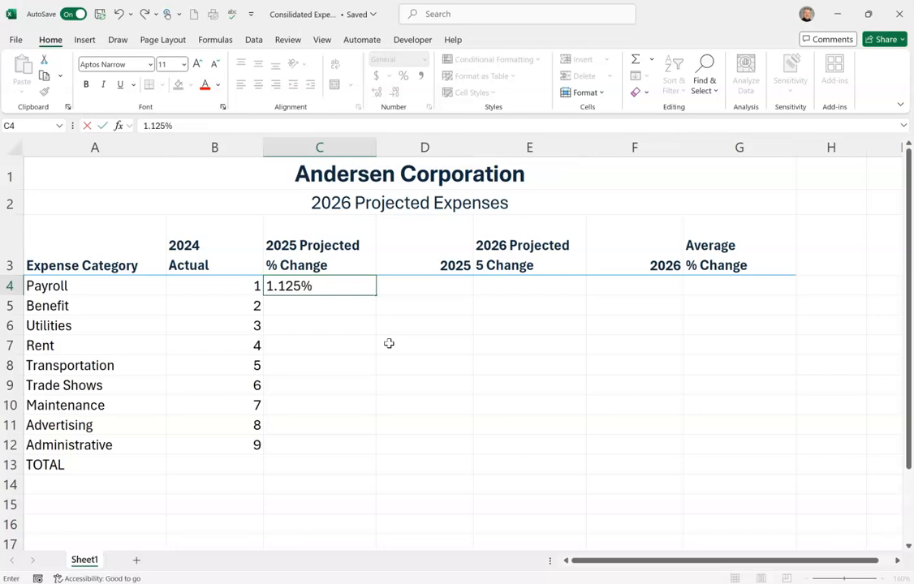
pyautogui.click(105, 128)
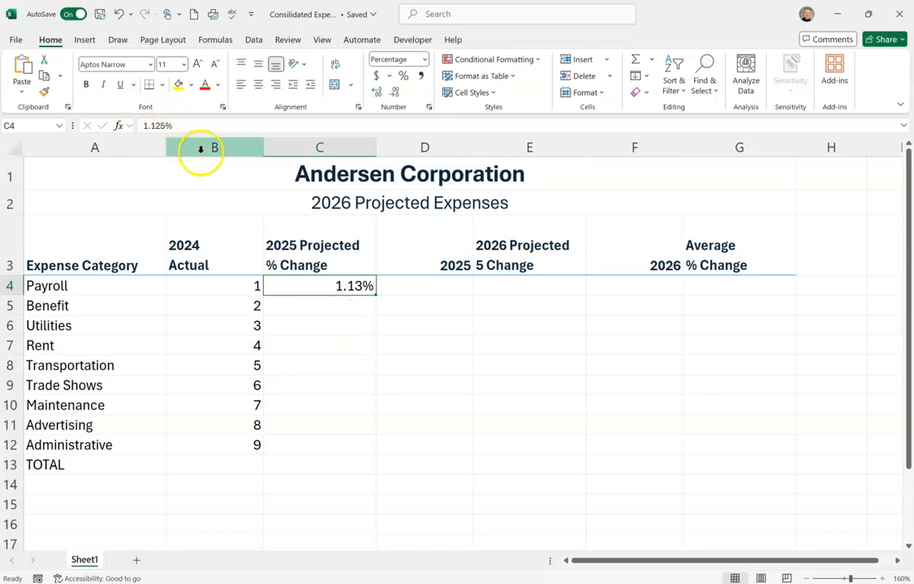
pyautogui.click(174, 146)
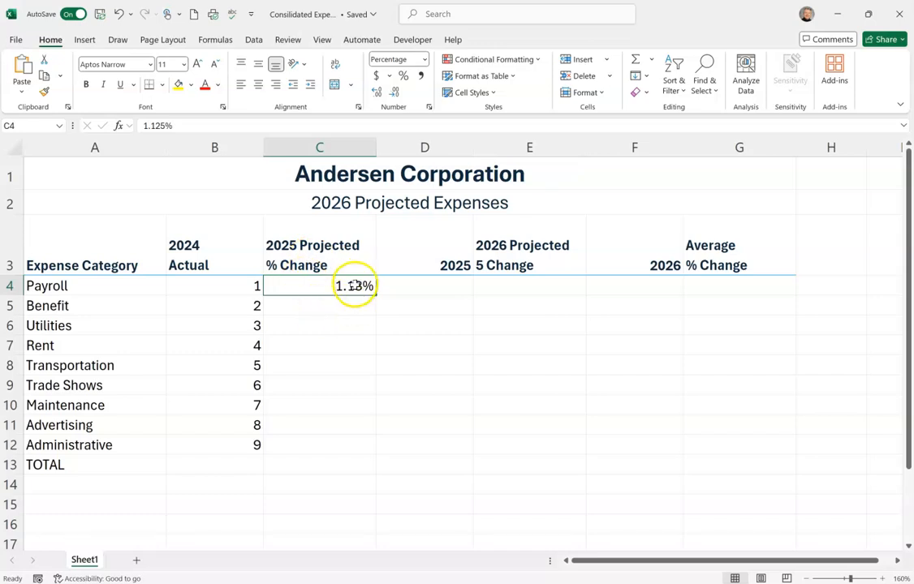
pyautogui.click(378, 92)
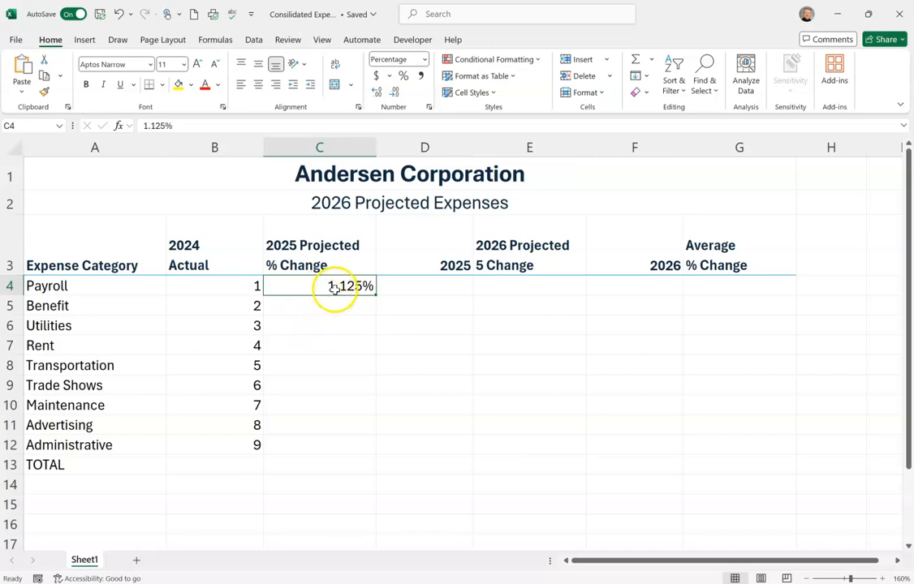
# Fill C4:C12 with a linear column series using a step value of 0.0125.
pyautogui.moveTo(333, 285); pyautogui.dragTo(337, 451)
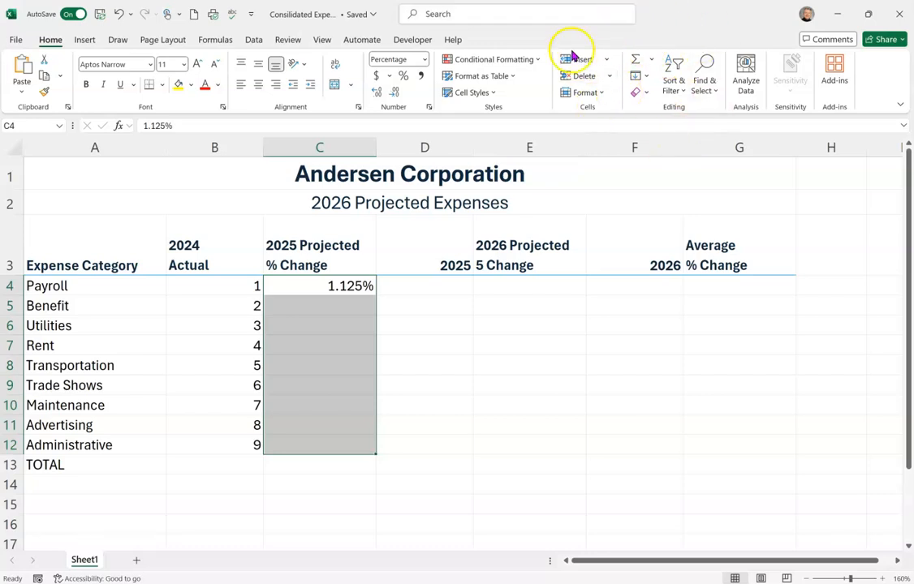
pyautogui.click(647, 78)
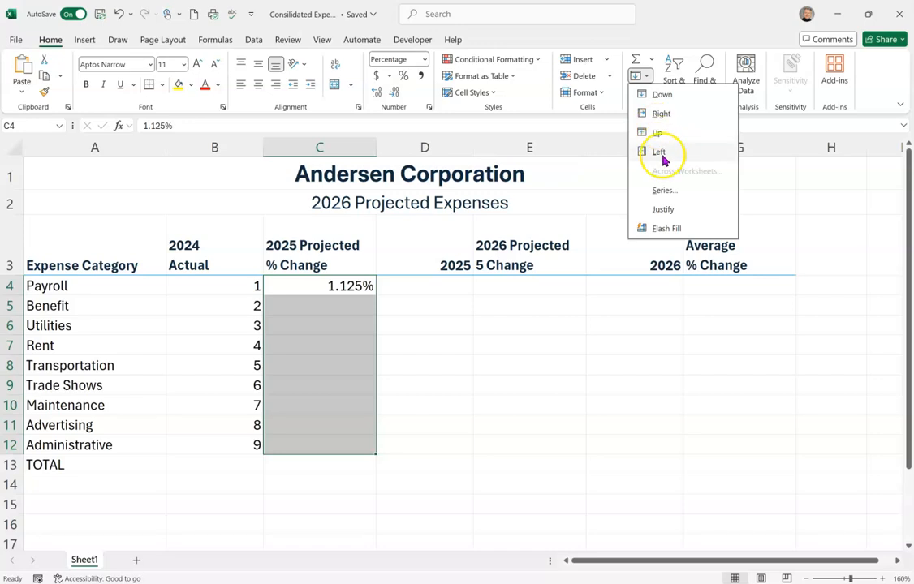
pyautogui.click(663, 192)
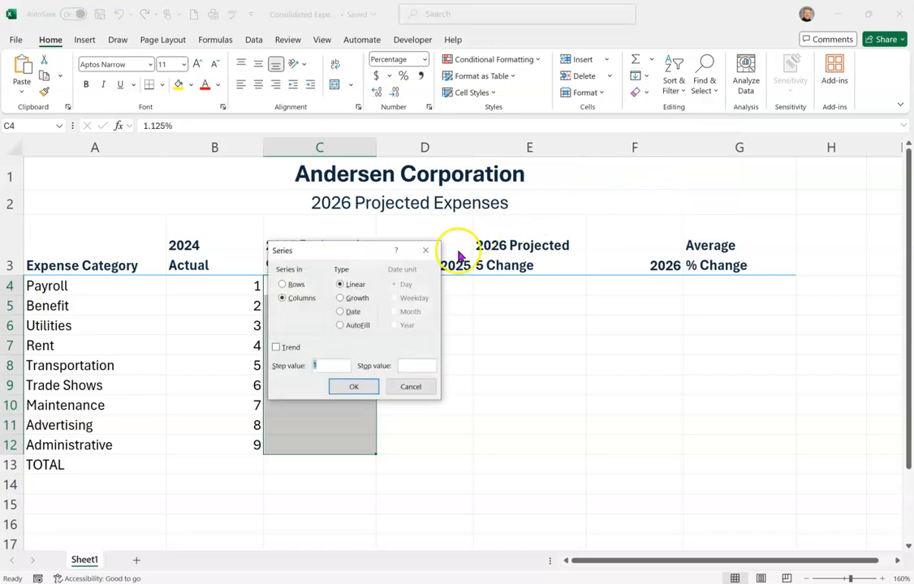
pyautogui.moveTo(351, 250); pyautogui.dragTo(479, 288)
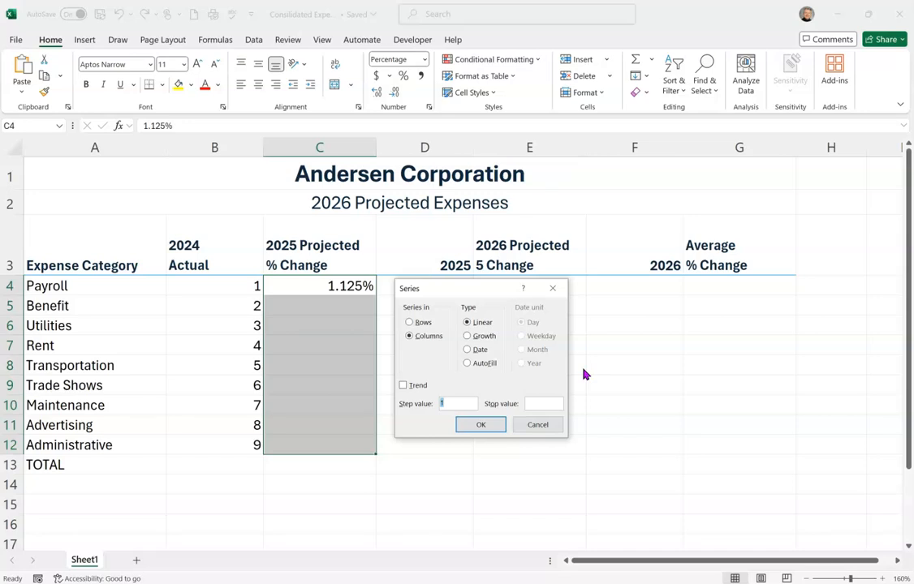
pyautogui.write('0.0125')
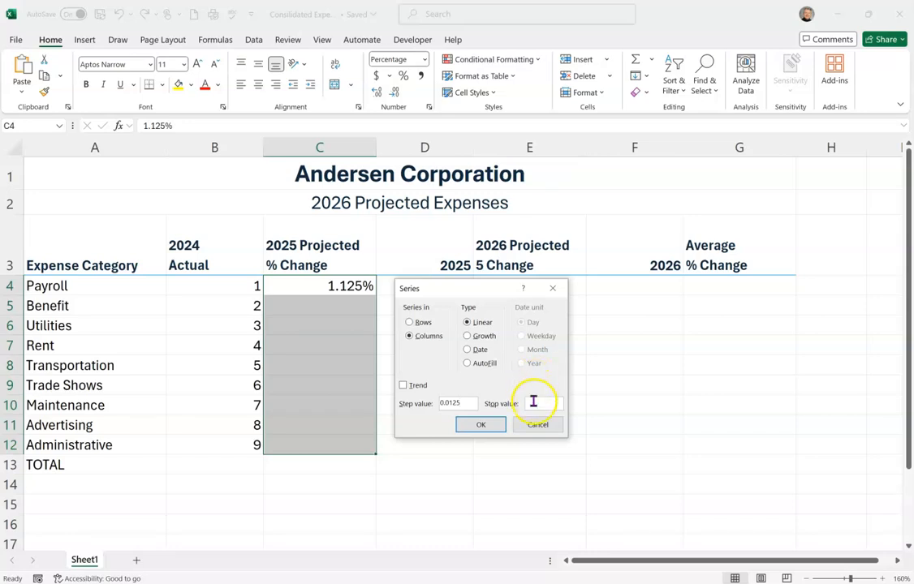
pyautogui.click(482, 426)
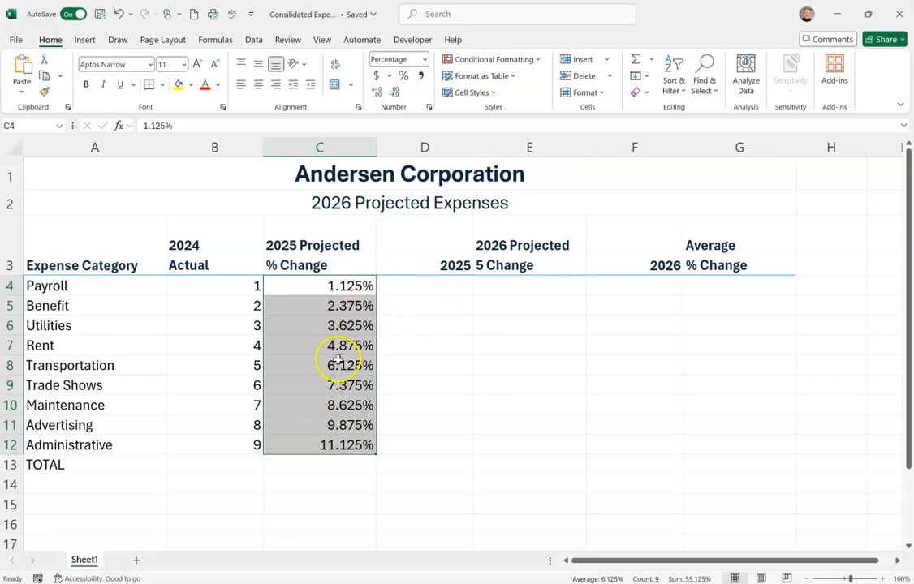
# Enter the formula =B4+B4*C4 in D4 to calculate the projected 2025 Payroll expense.
pyautogui.click(448, 286)
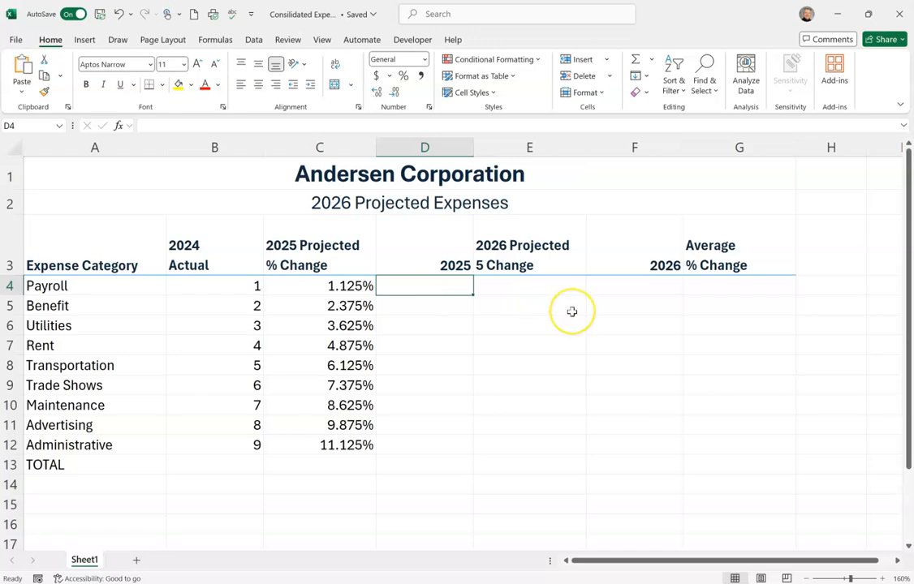
pyautogui.write('=')
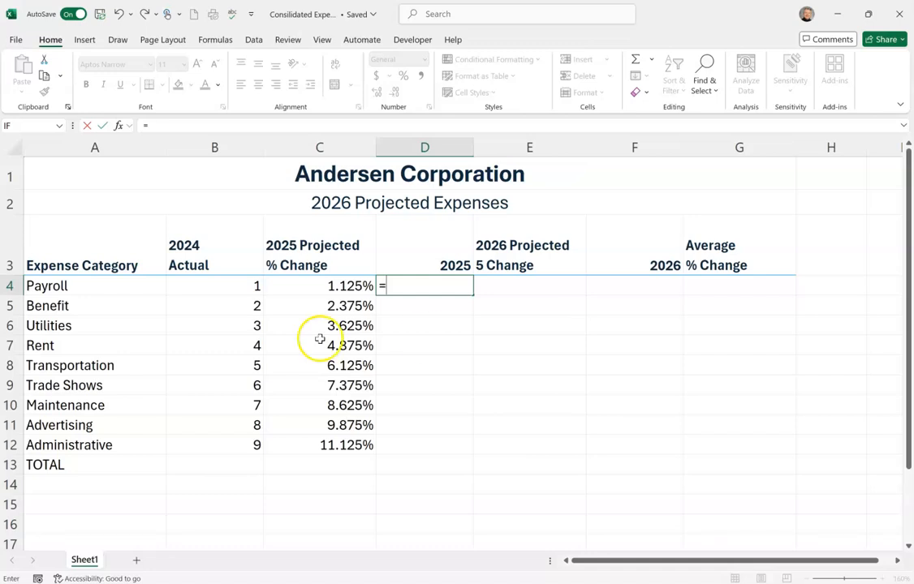
pyautogui.click(237, 290)
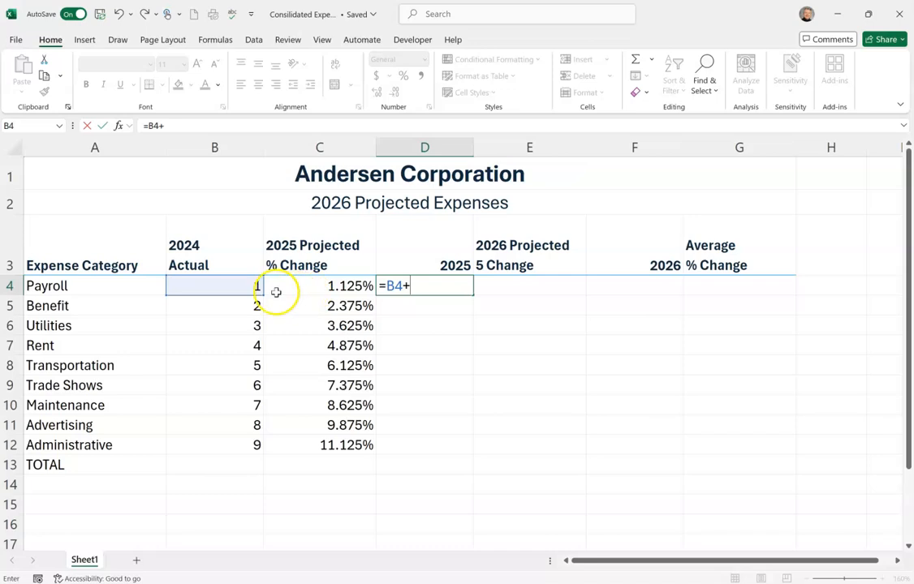
pyautogui.click(215, 284)
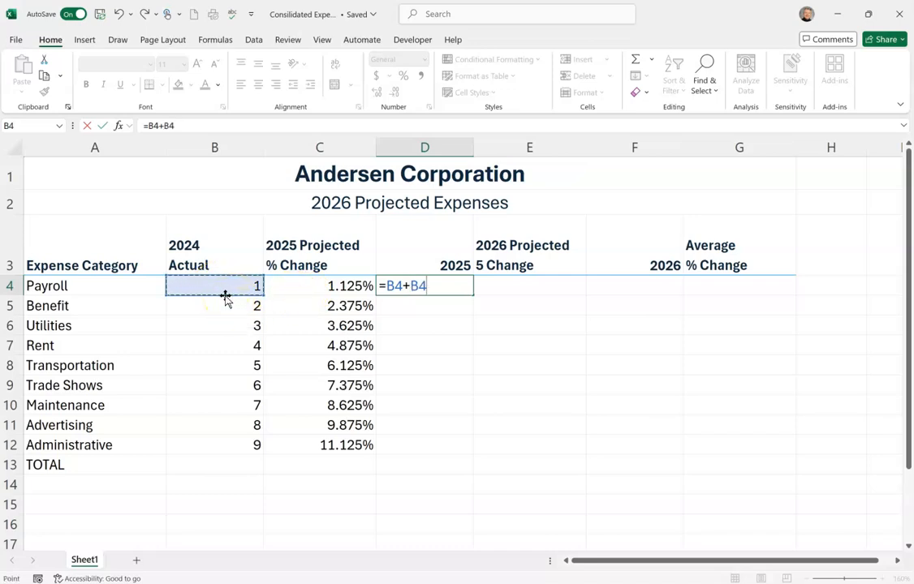
pyautogui.write('*')
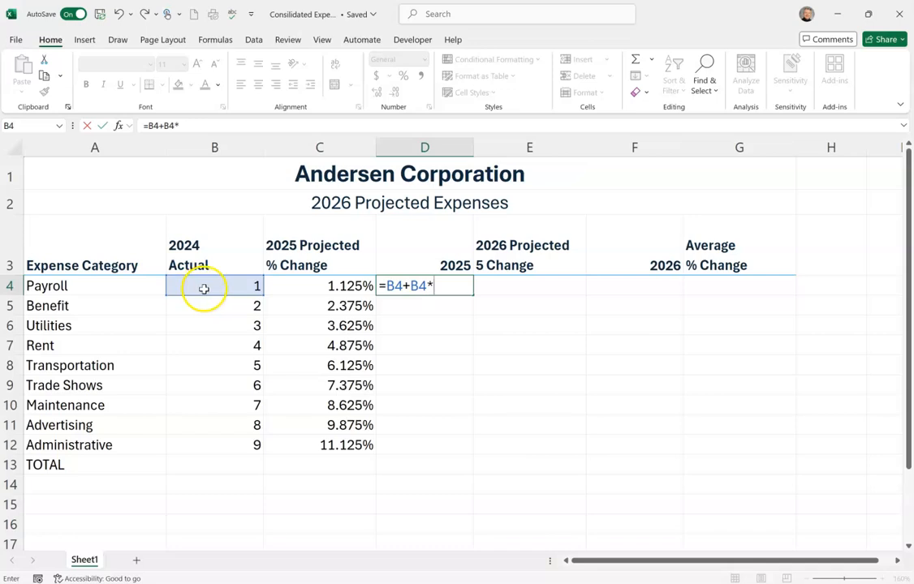
pyautogui.click(344, 287)
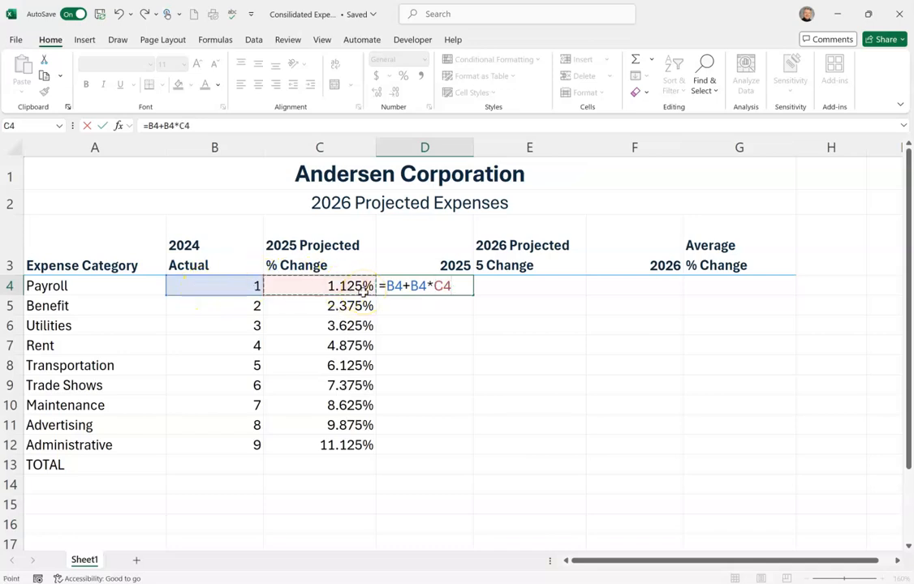
pyautogui.press('Return')
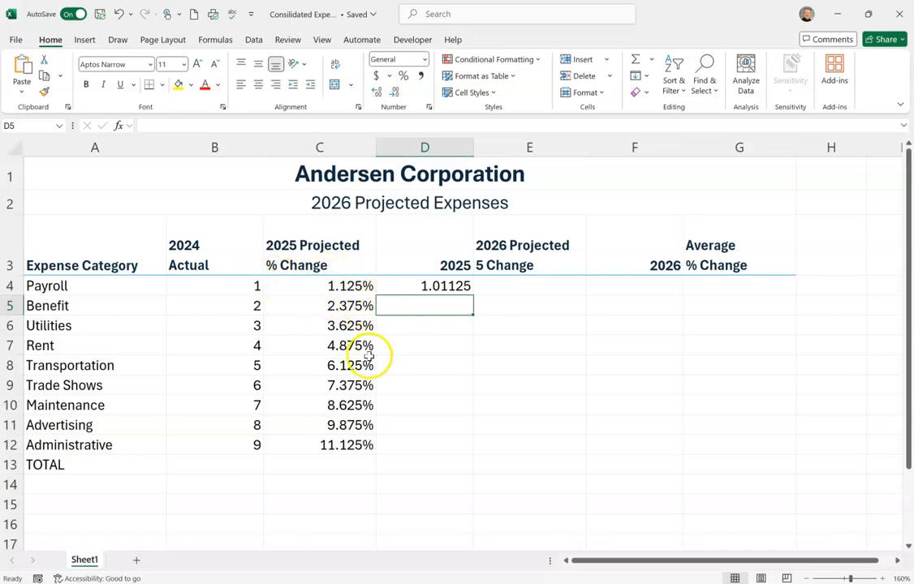
# Copy the 2025 projection formula from D4 down through D12 for the remaining expense categories.
pyautogui.click(341, 286)
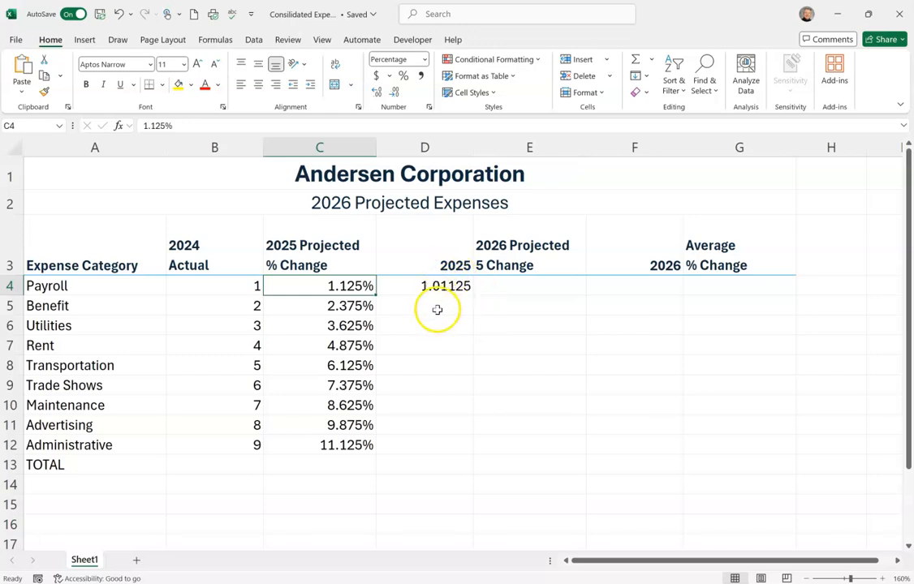
pyautogui.click(241, 290)
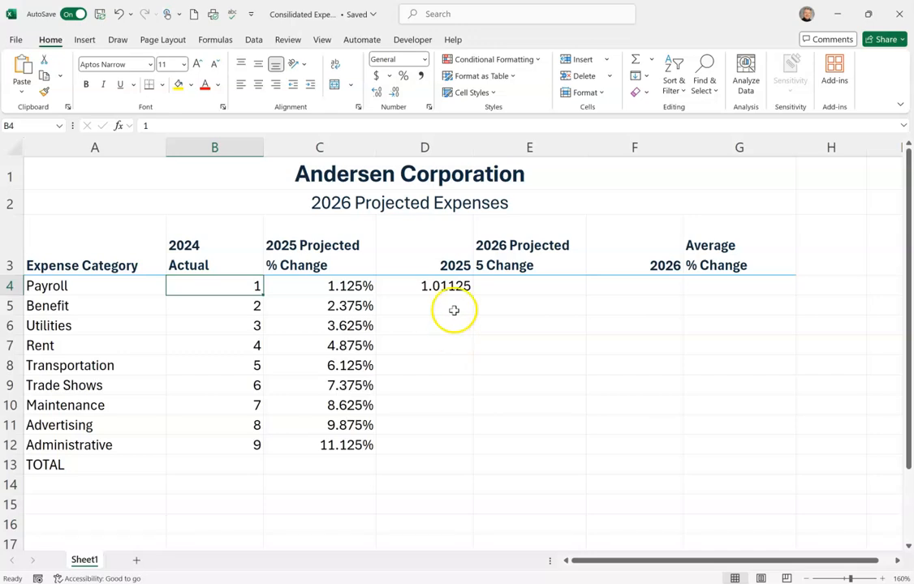
pyautogui.click(438, 286)
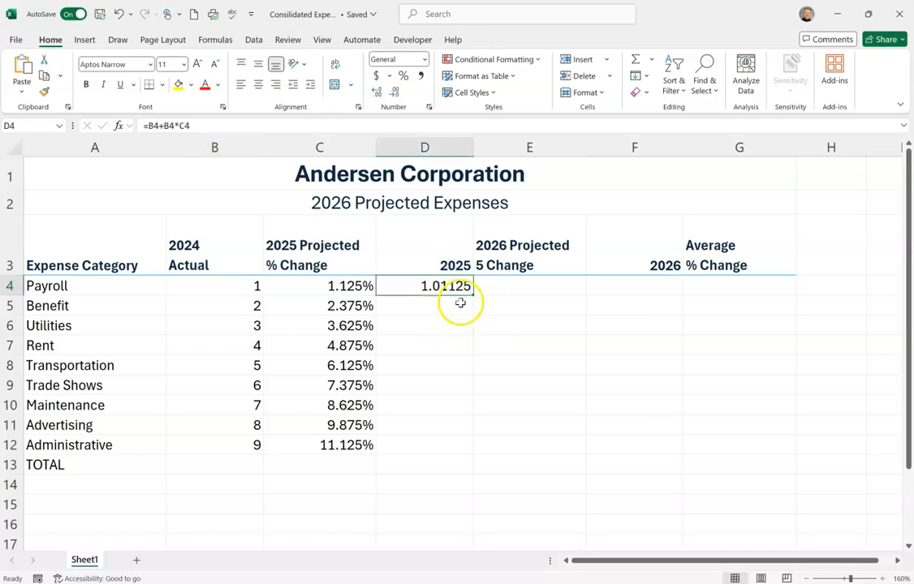
pyautogui.moveTo(473, 296); pyautogui.dragTo(473, 452)
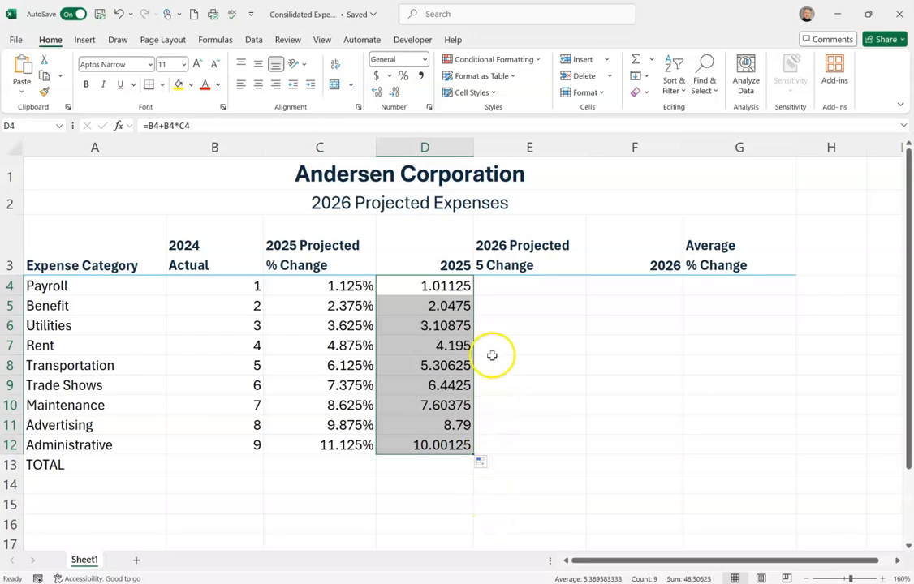
# Correct the second line of the E3 heading to read "% Change".
pyautogui.click(531, 287)
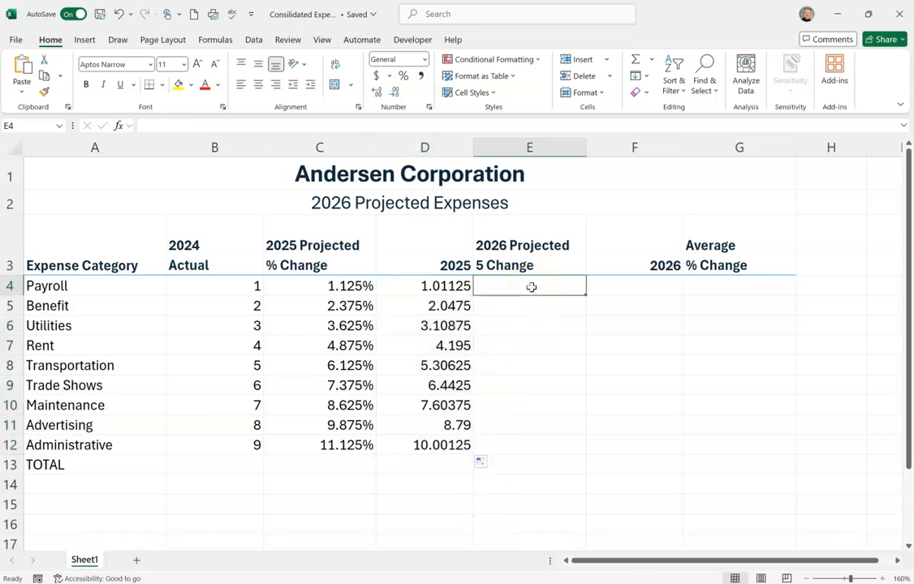
pyautogui.click(500, 260)
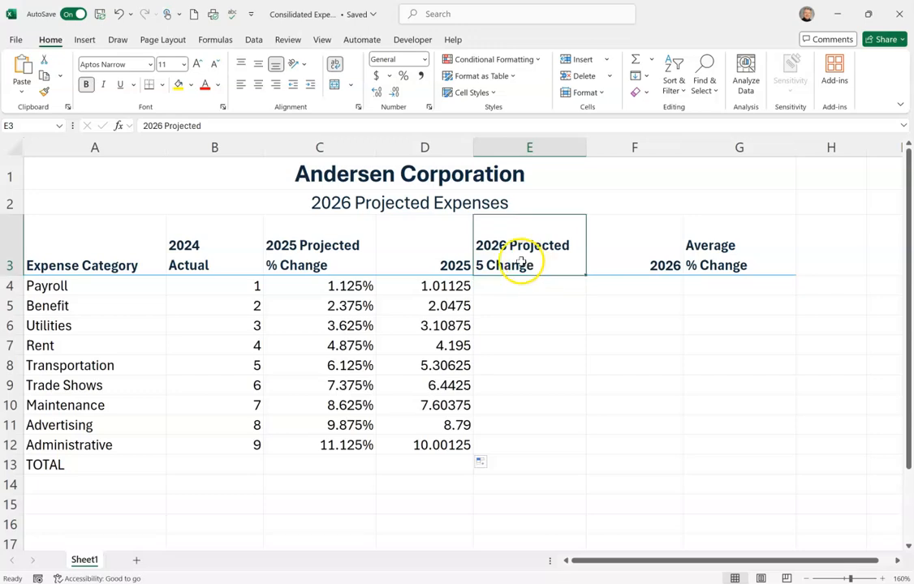
pyautogui.click(236, 129)
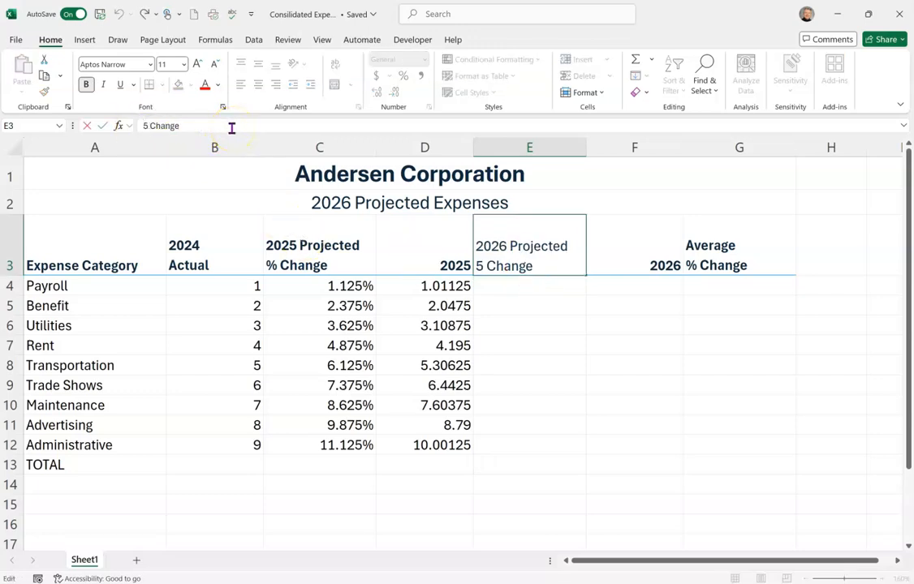
pyautogui.write('%')
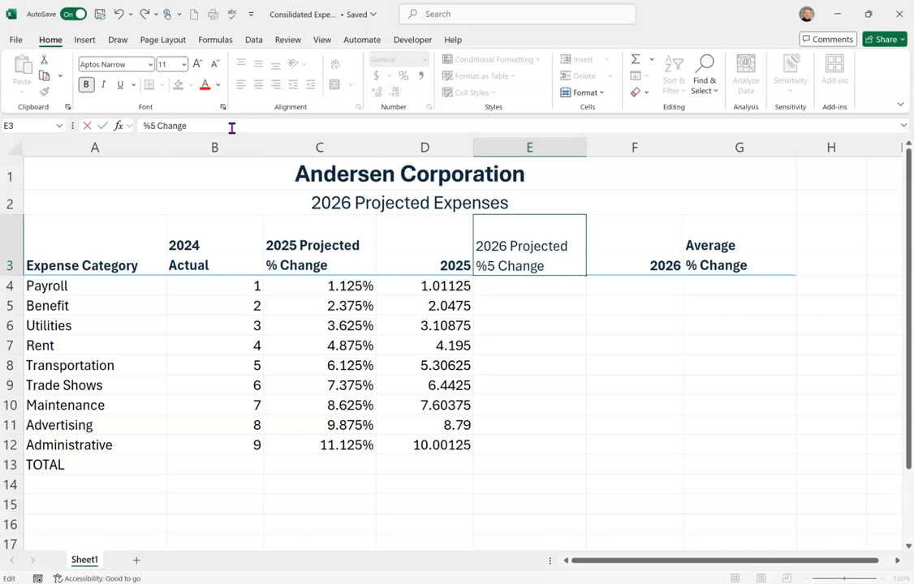
pyautogui.press('Delete')
pyautogui.press('Return')
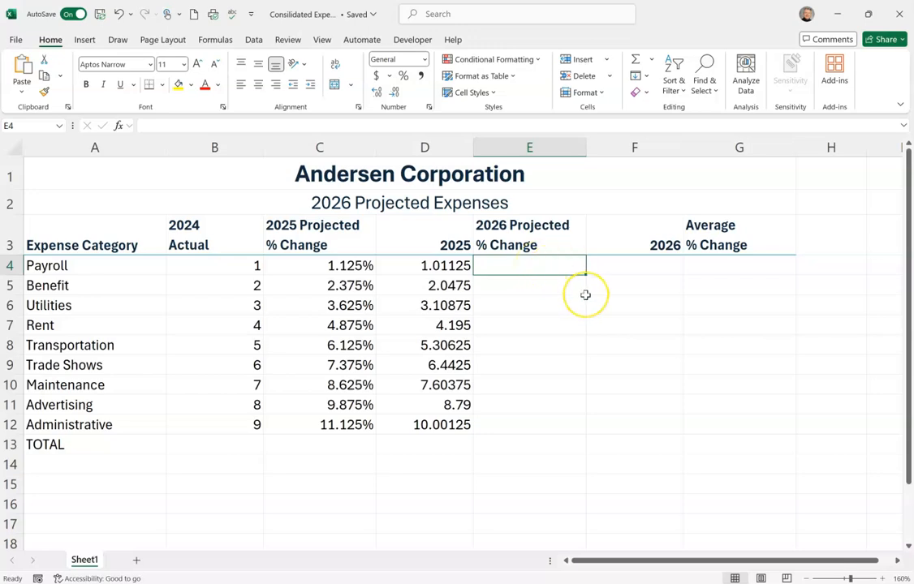
# Enter 2.25% in E4 as the 2026 Payroll change and display it with three decimal places.
pyautogui.write('2.25')
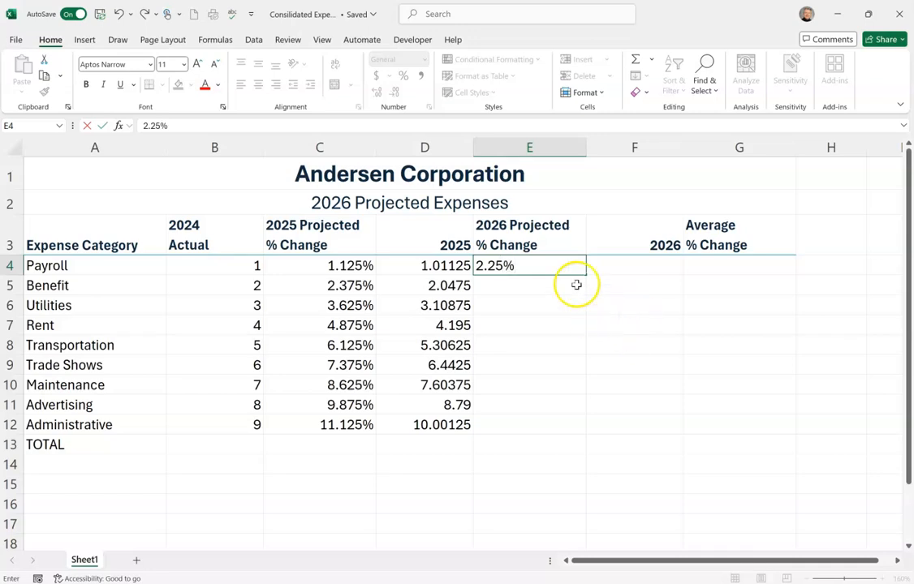
pyautogui.press('Return')
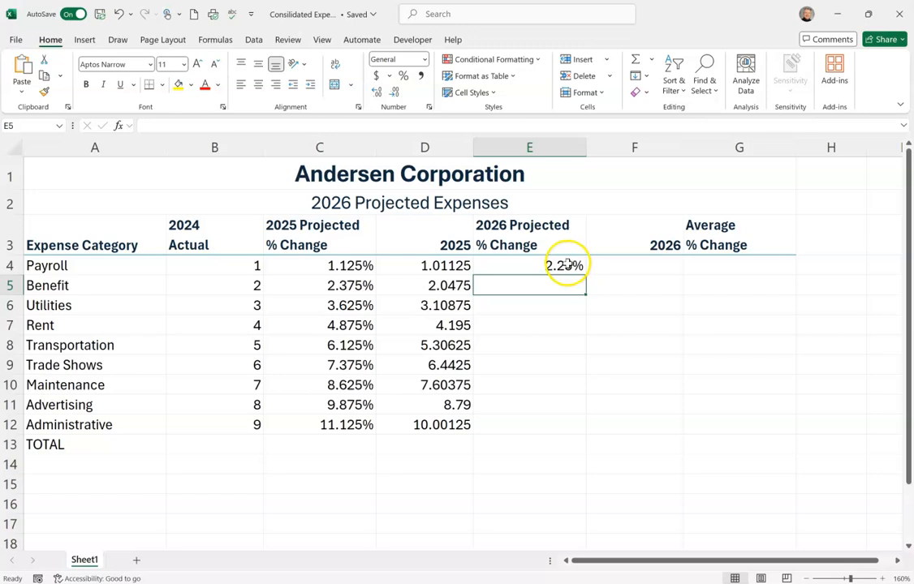
pyautogui.click(564, 266)
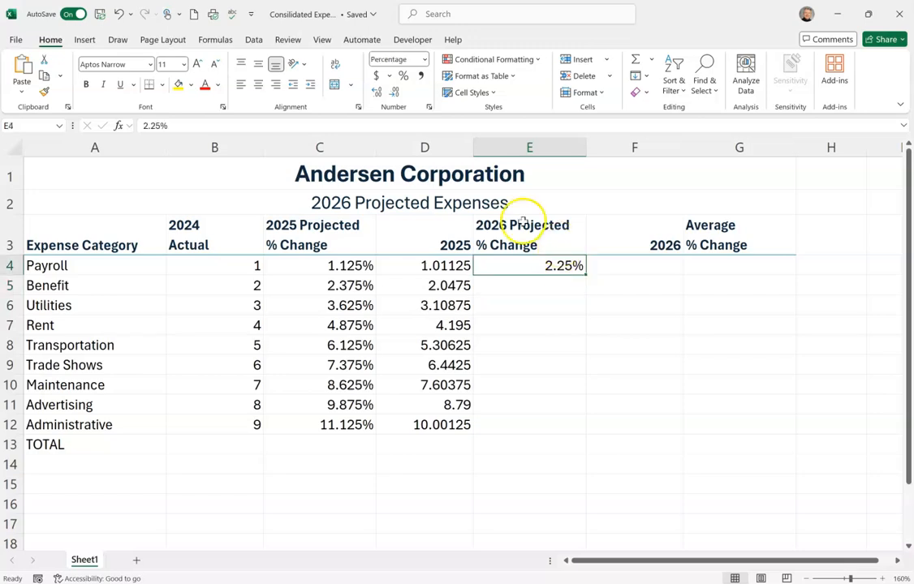
pyautogui.click(534, 286)
pyautogui.click(549, 265)
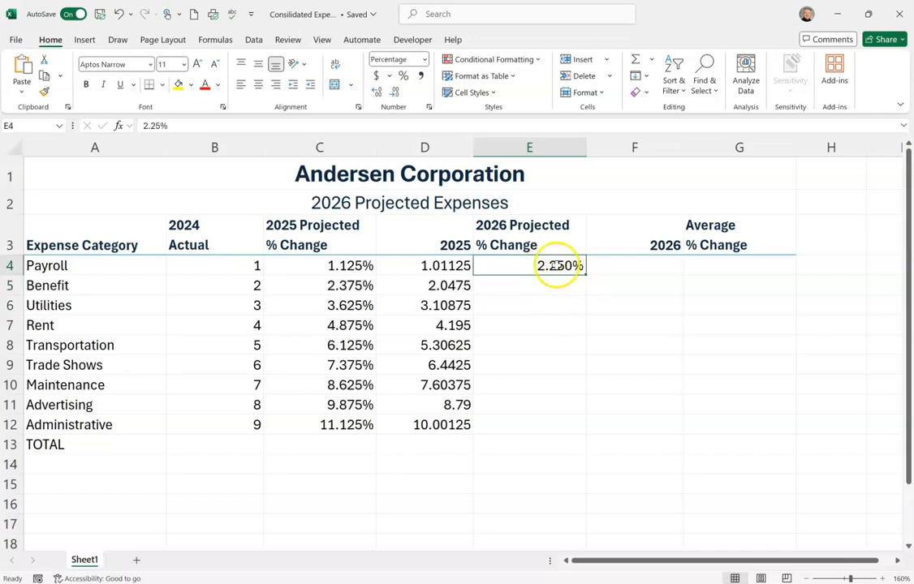
# Fill E4:E12 with a linear column series using a step value of 0.0225.
pyautogui.moveTo(542, 273)
pyautogui.mouseDown()
pyautogui.moveTo(542, 359)
pyautogui.moveTo(563, 418)
pyautogui.mouseUp()
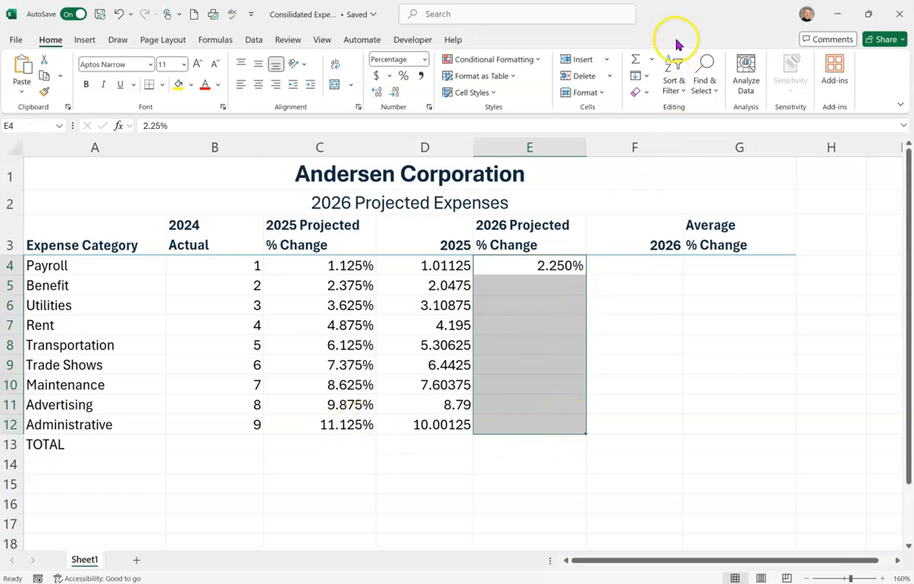
pyautogui.click(646, 77)
pyautogui.click(663, 192)
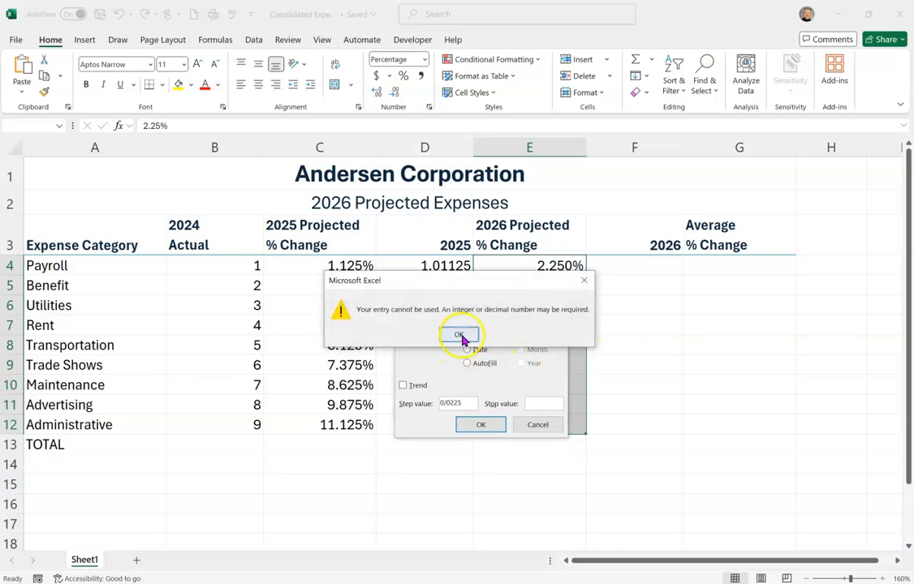
pyautogui.click(459, 336)
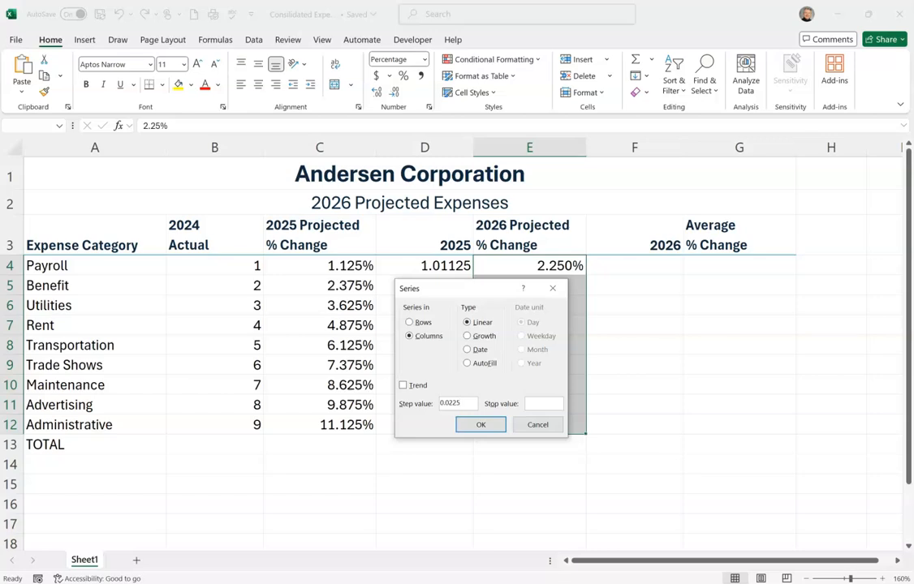
pyautogui.press('Return')
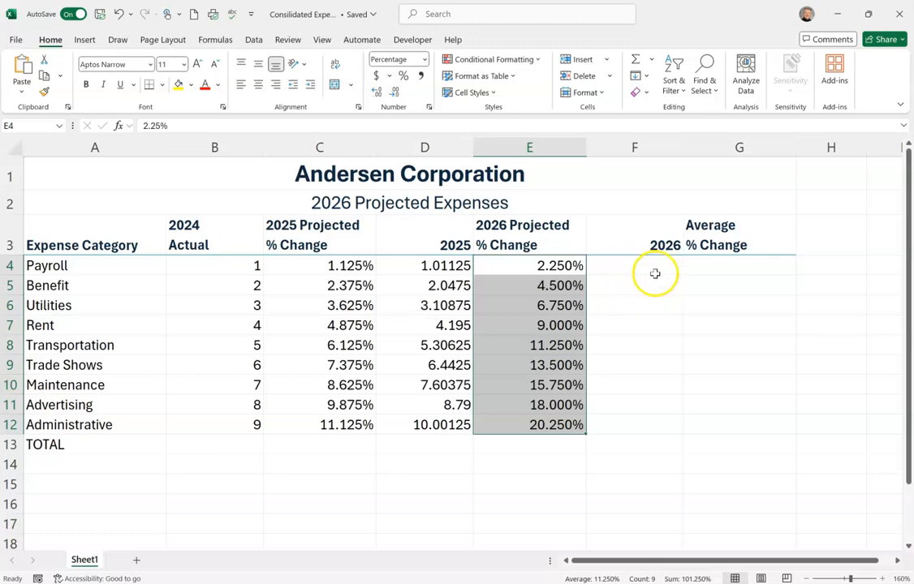
# Enter the 2026 projection formula =D4+D4*E4 in F4 and copy it down through F12.
pyautogui.click(360, 266)
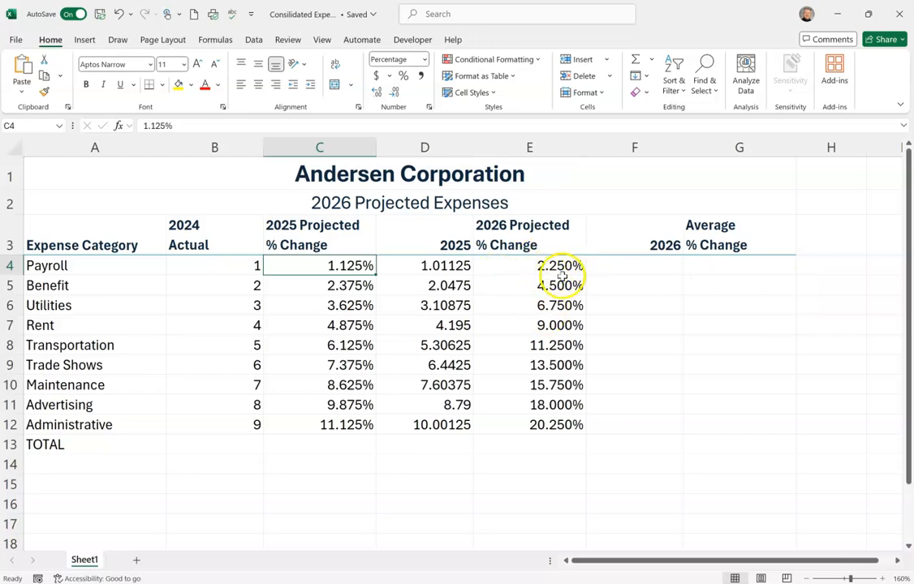
pyautogui.click(654, 266)
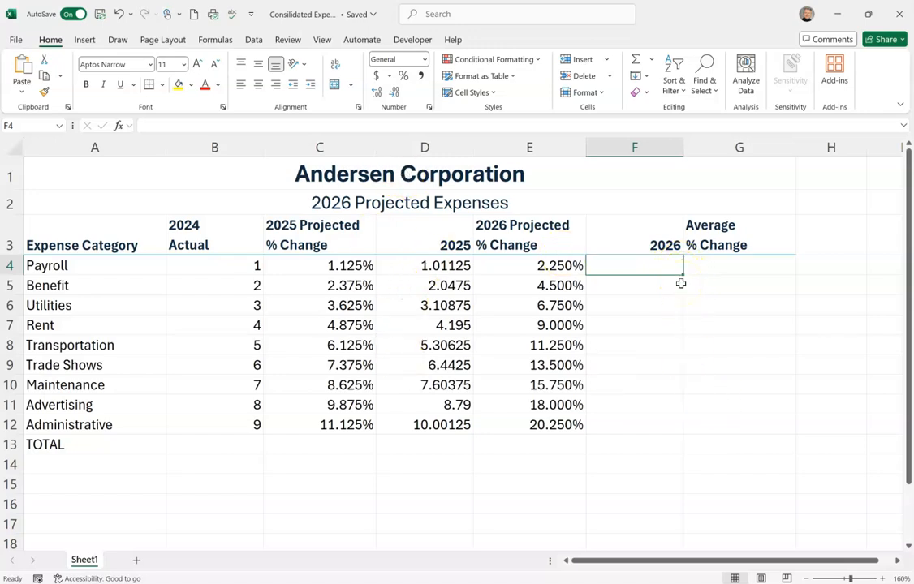
pyautogui.write('=')
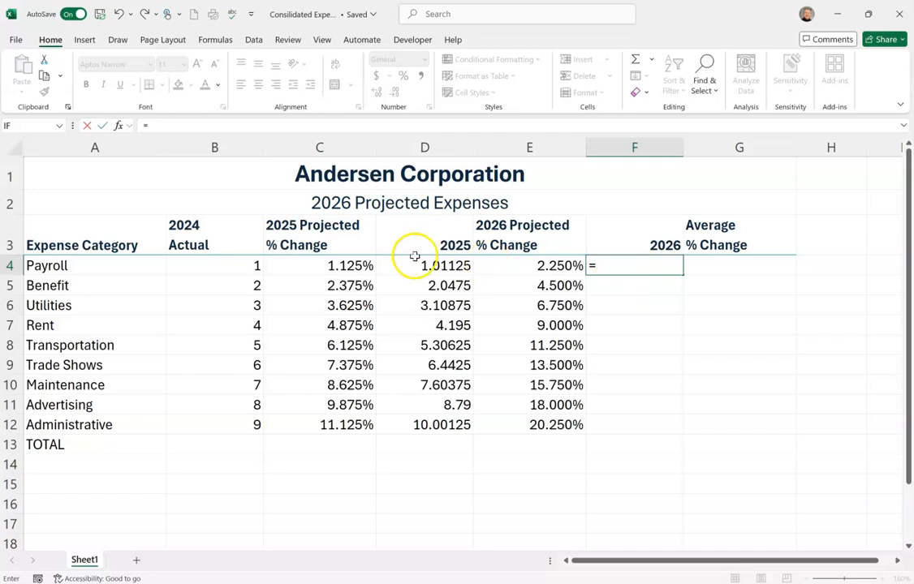
pyautogui.click(450, 265)
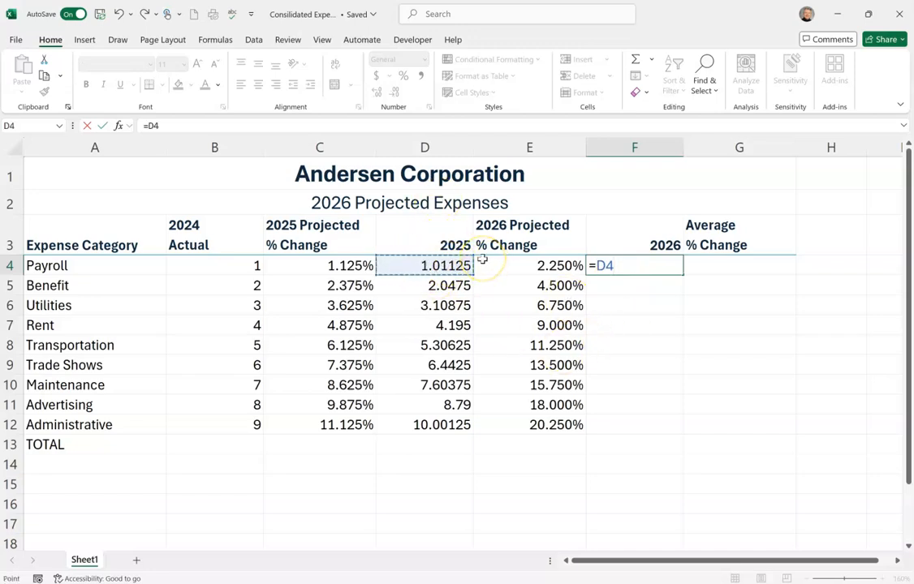
pyautogui.write('+')
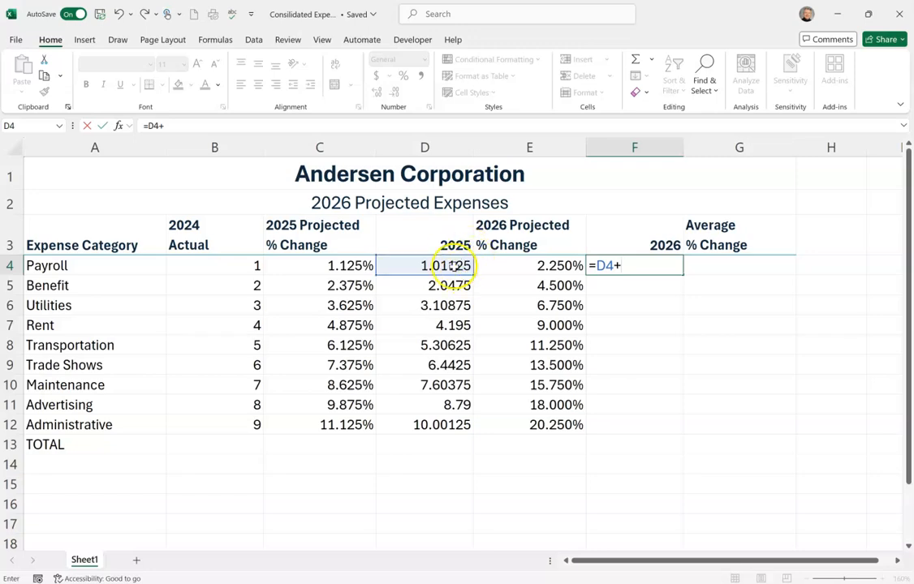
pyautogui.click(432, 261)
pyautogui.write('*')
pyautogui.click(564, 265)
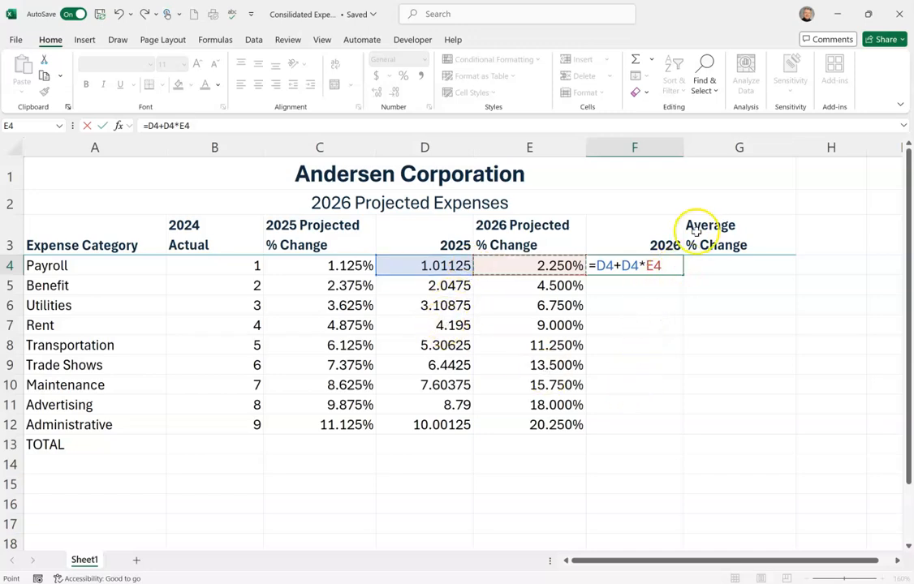
pyautogui.press('Return')
pyautogui.click(654, 266)
pyautogui.moveTo(684, 277); pyautogui.dragTo(688, 431)
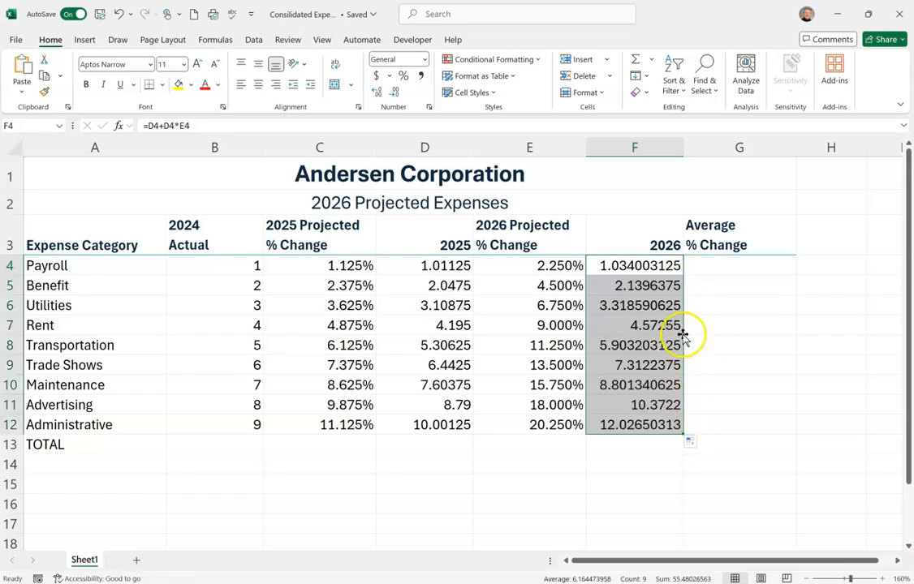
# Enter the formula =(C4+E4)/2 in G4 to average the Payroll percentage changes.
pyautogui.click(749, 268)
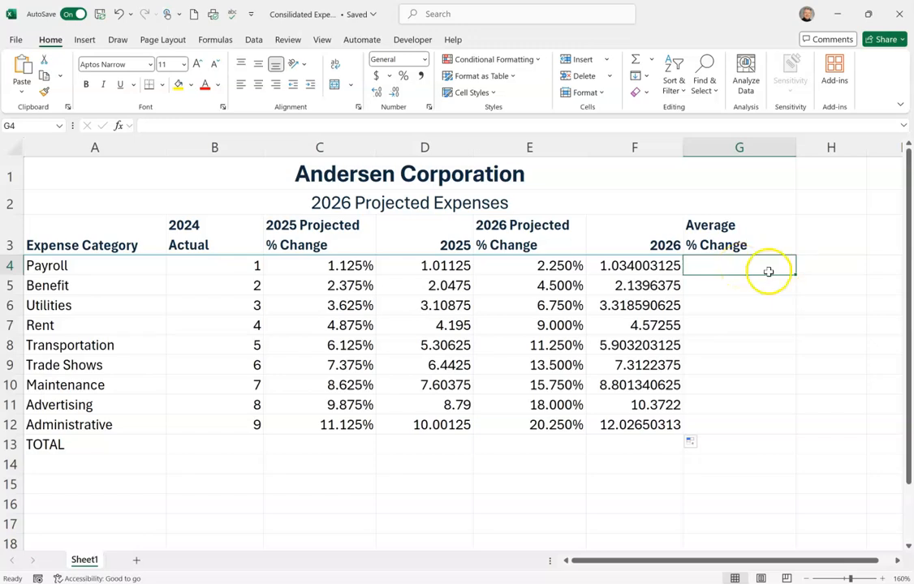
pyautogui.write('=(')
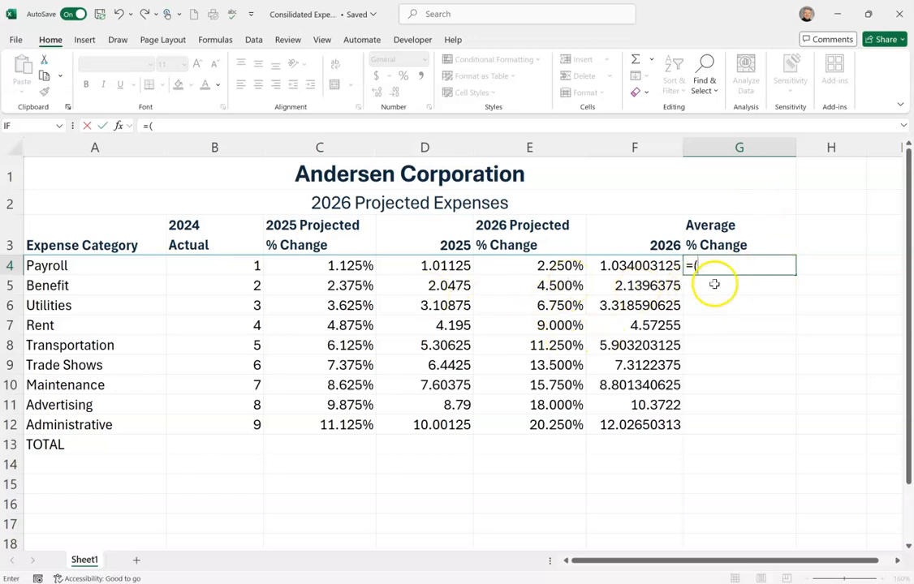
pyautogui.click(315, 264)
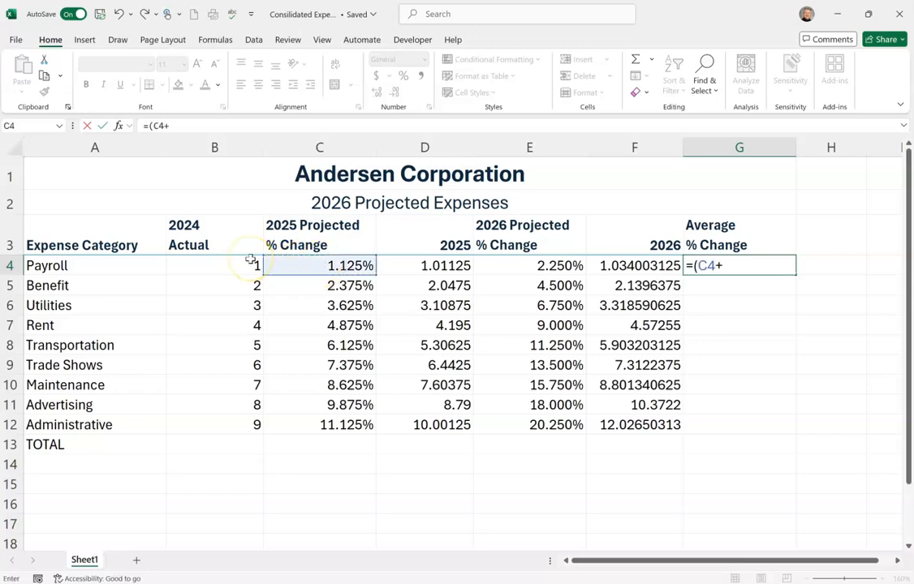
pyautogui.click(547, 265)
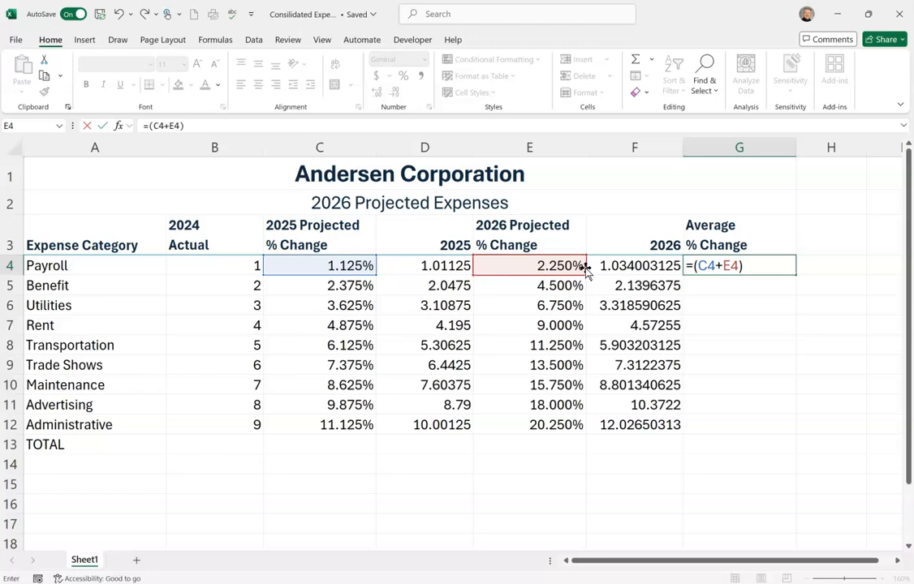
pyautogui.write(')/2')
pyautogui.press('Return')
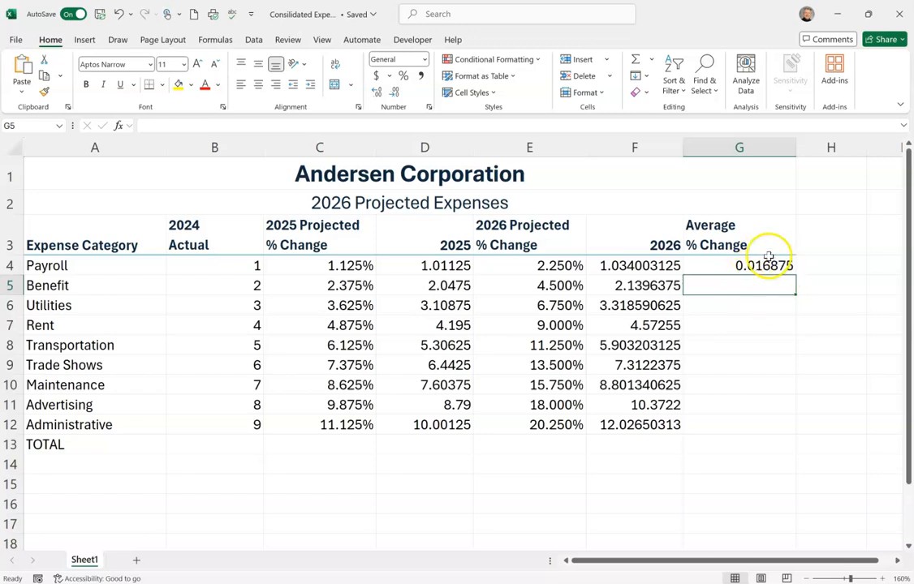
# Format G4 as a percentage with three decimal places and copy its formula down through G12.
pyautogui.click(769, 266)
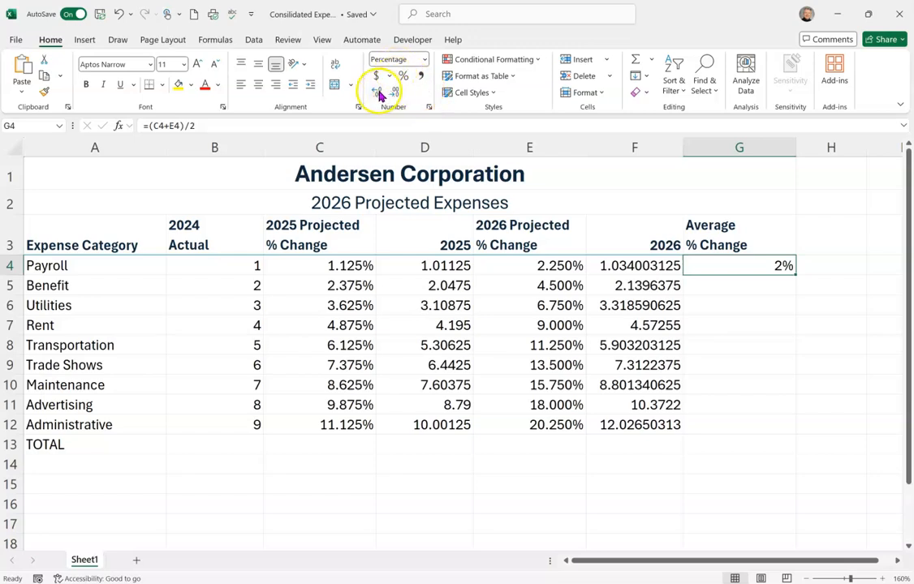
pyautogui.click(379, 95)
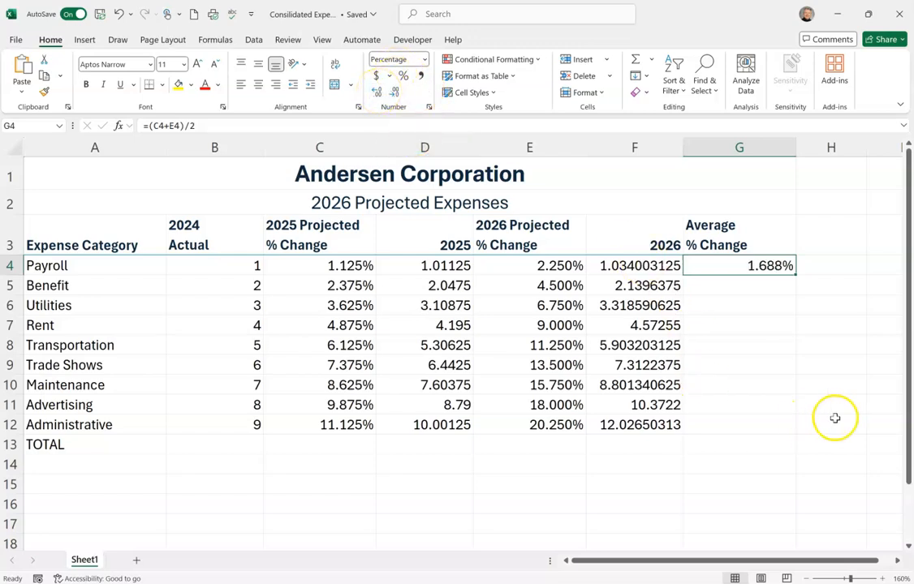
pyautogui.moveTo(795, 274); pyautogui.dragTo(795, 425)
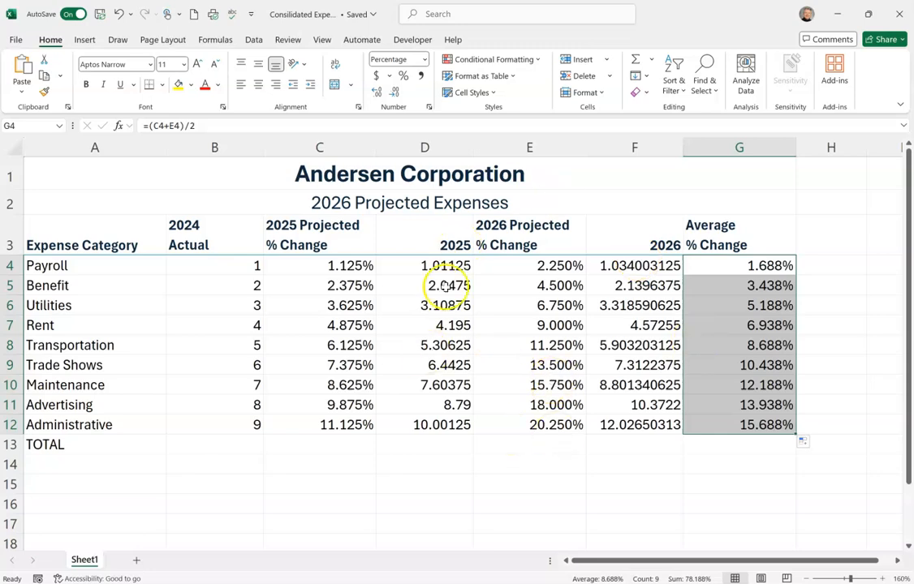
# Give the two title rows A1:G2 an orange fill and white font.
pyautogui.moveTo(75, 173); pyautogui.dragTo(480, 203)
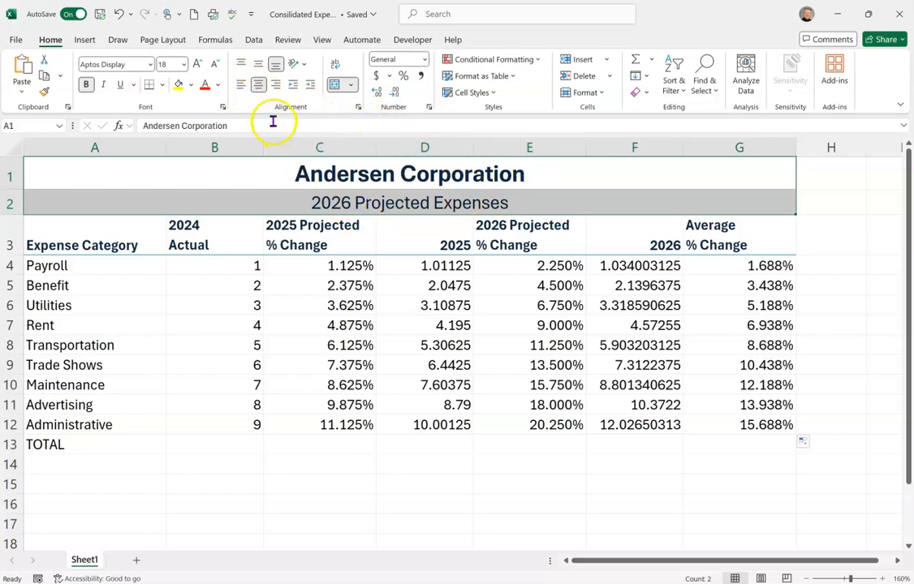
pyautogui.click(192, 85)
pyautogui.click(265, 149)
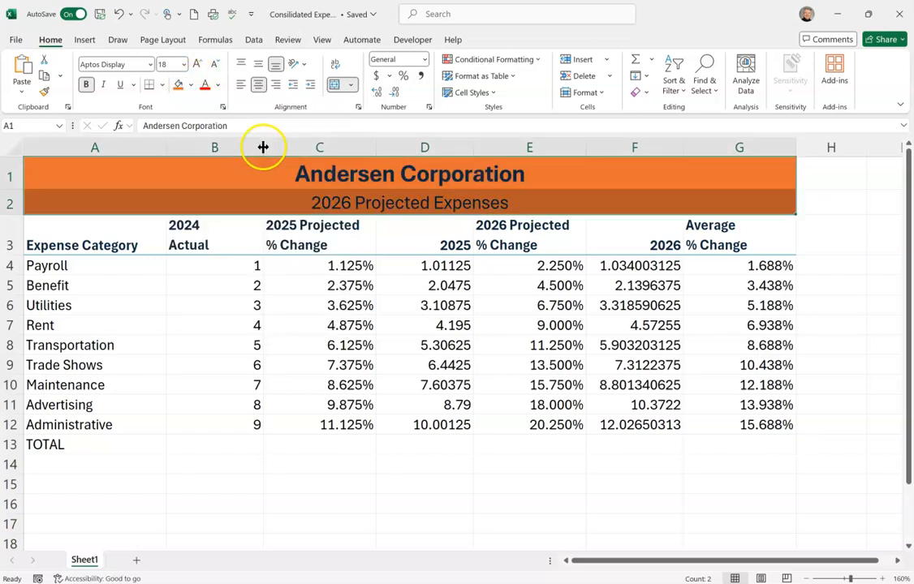
pyautogui.click(217, 85)
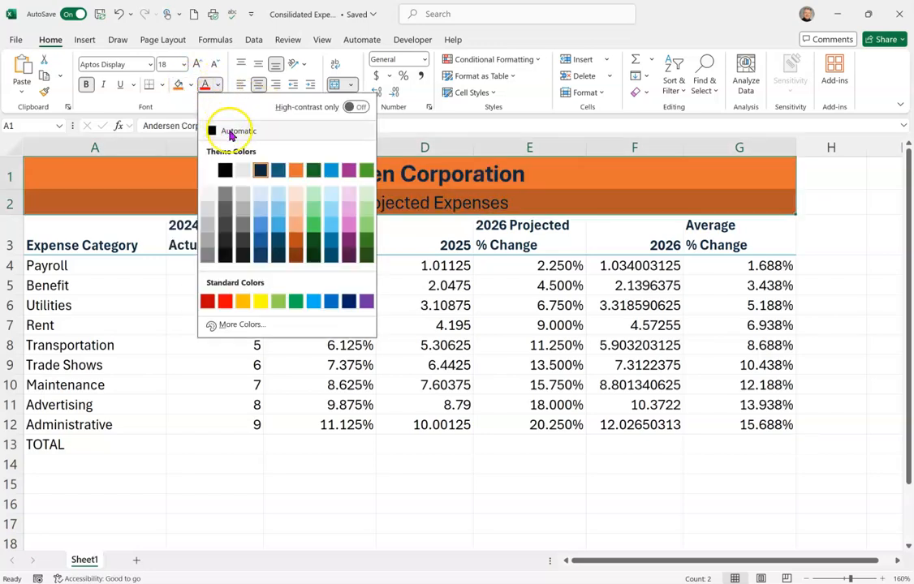
pyautogui.click(209, 170)
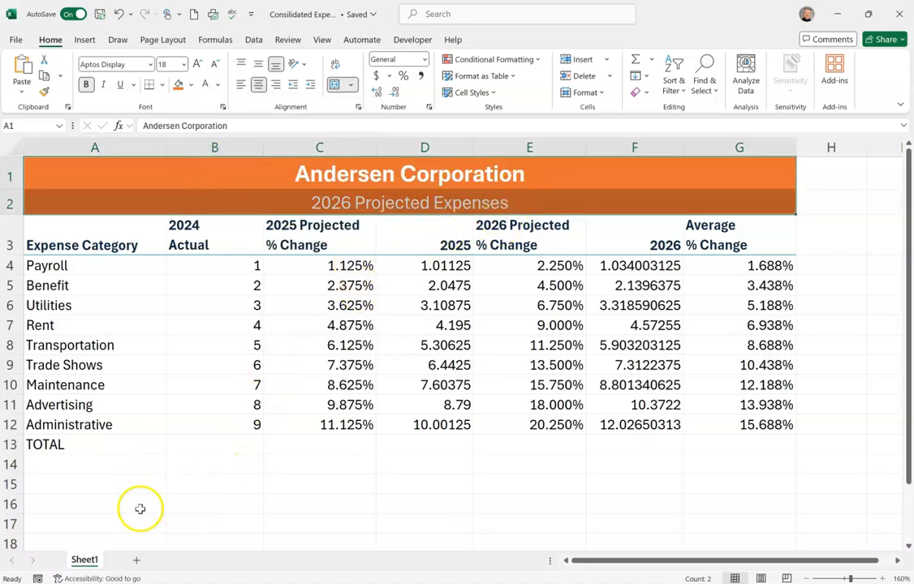
pyautogui.click(223, 481)
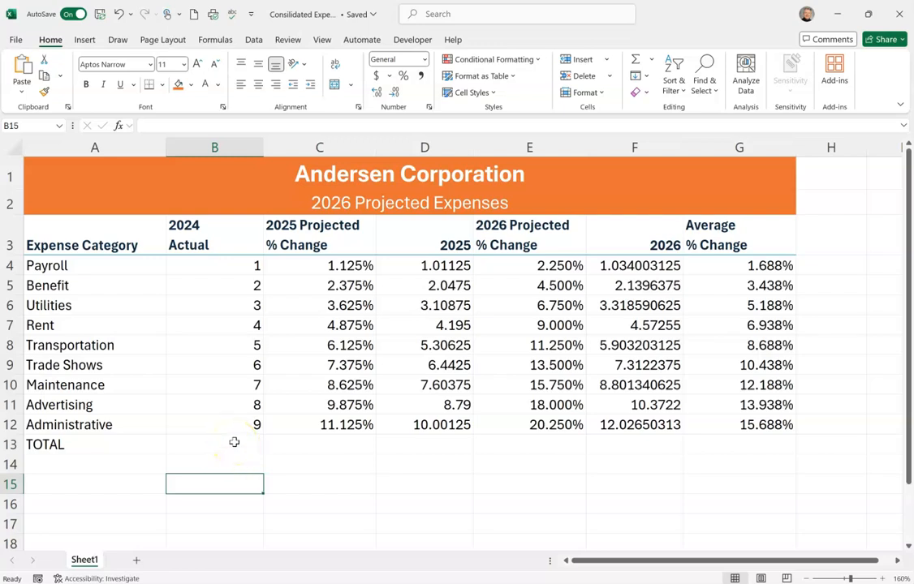
# Total the 2024 actual expenses in B13 with =SUM(B4:B12).
pyautogui.click(232, 444)
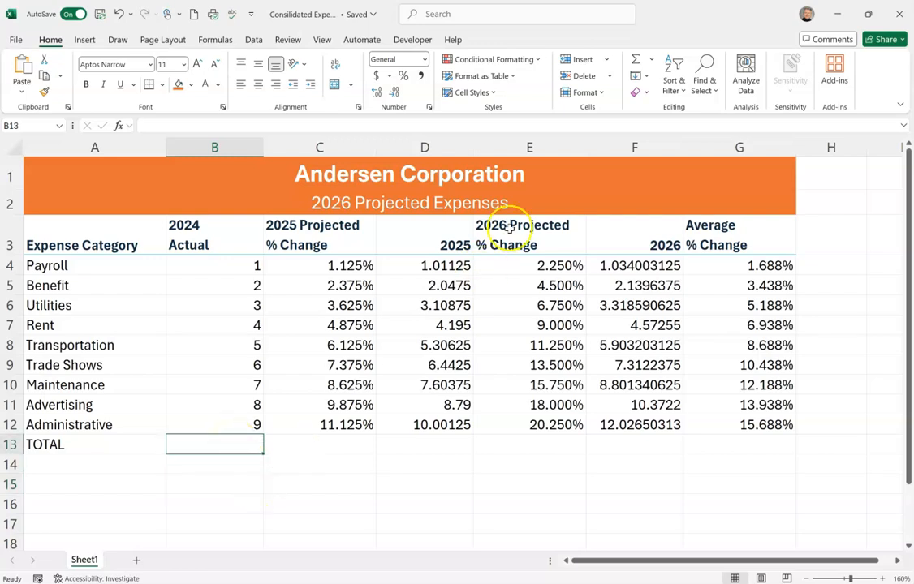
pyautogui.click(637, 61)
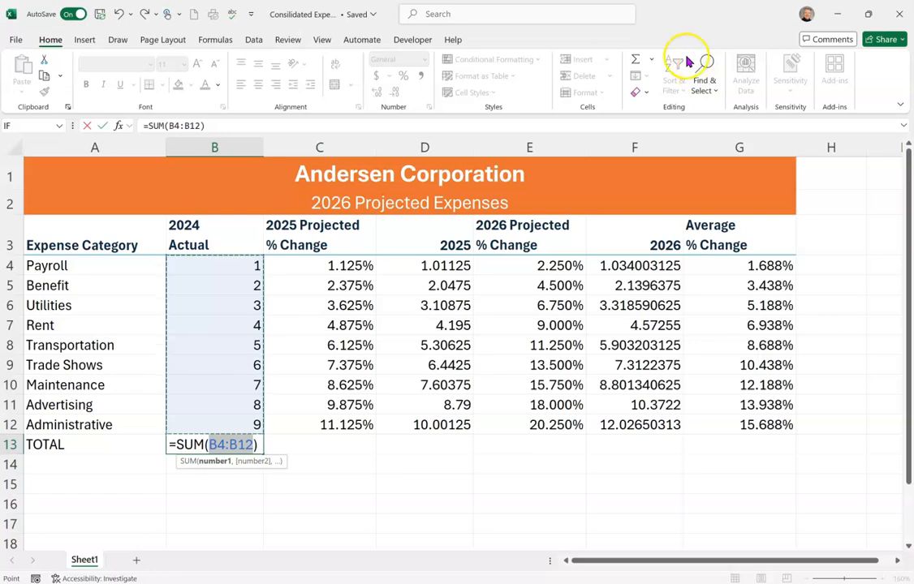
pyautogui.press('Return')
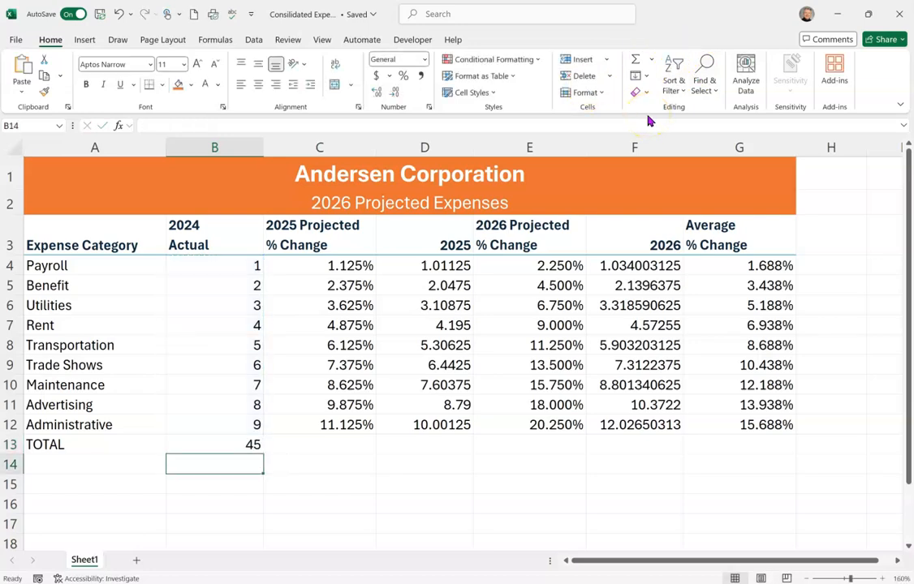
# Total the 2025 projections in D13 with =SUM(D4:D12), leaving the year heading out of the range.
pyautogui.click(443, 445)
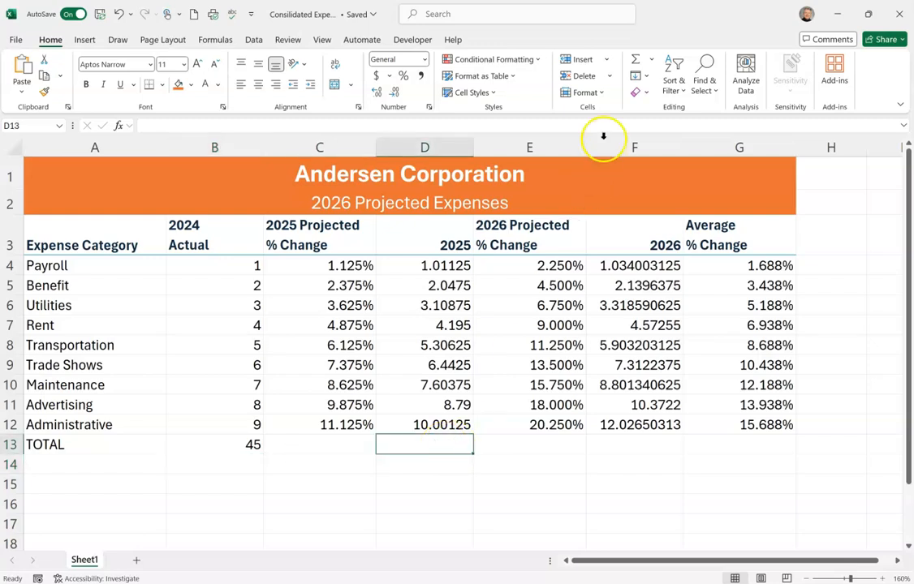
pyautogui.click(637, 63)
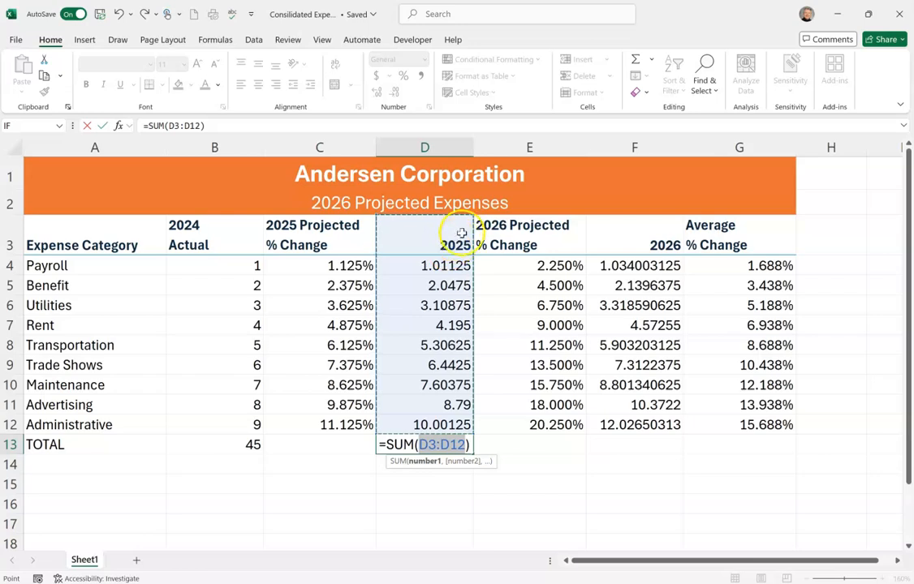
pyautogui.moveTo(440, 266); pyautogui.dragTo(440, 421)
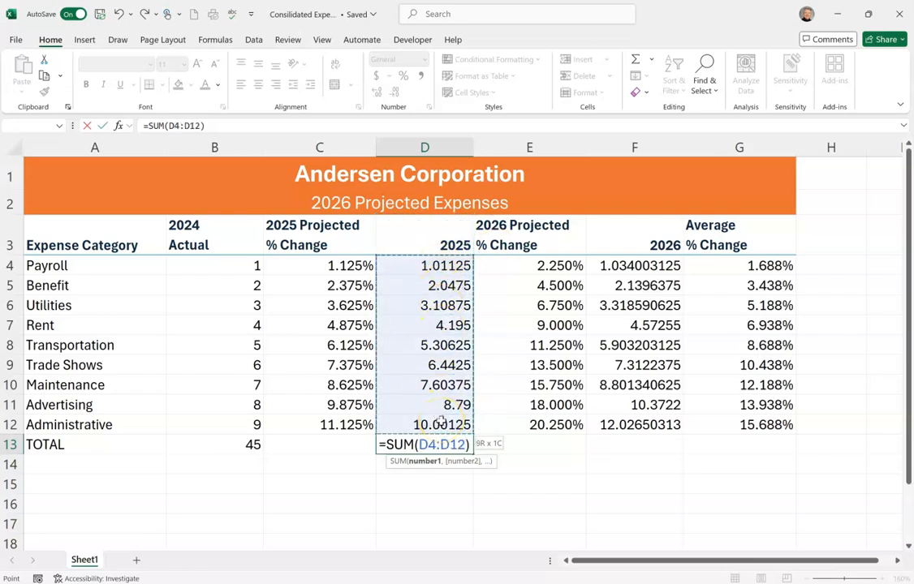
pyautogui.moveTo(441, 421); pyautogui.dragTo(441, 421)
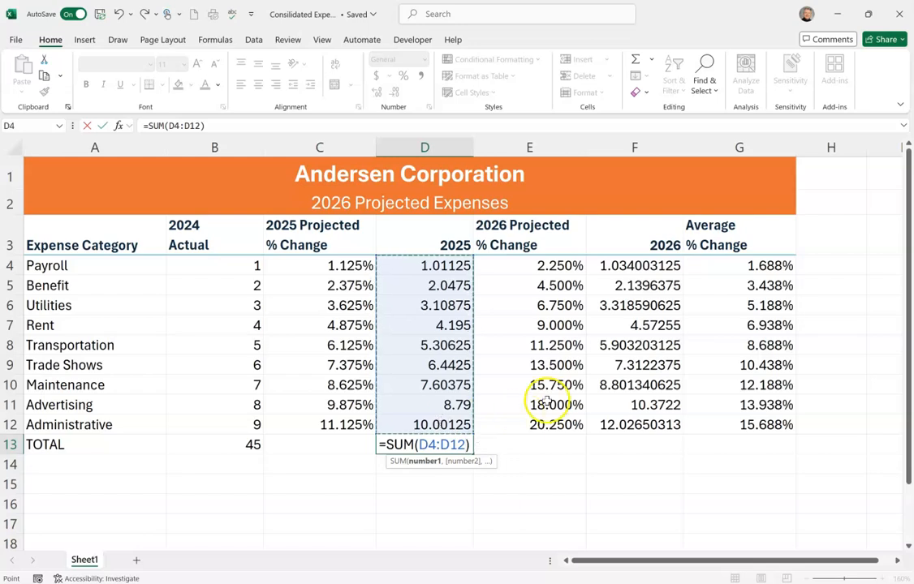
pyautogui.press('Return')
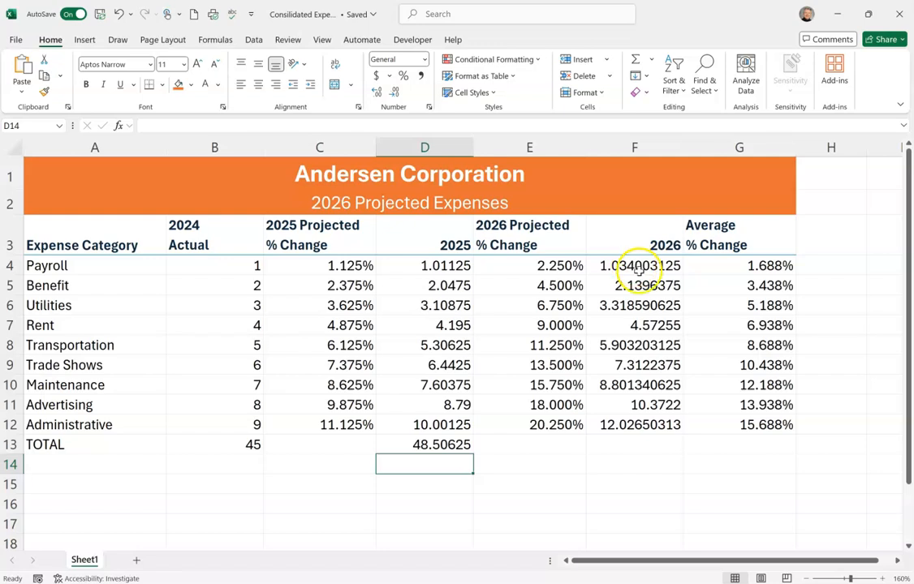
# Total the 2026 projections F4:F12 in F13 with AutoSum.
pyautogui.moveTo(641, 266); pyautogui.dragTo(647, 424)
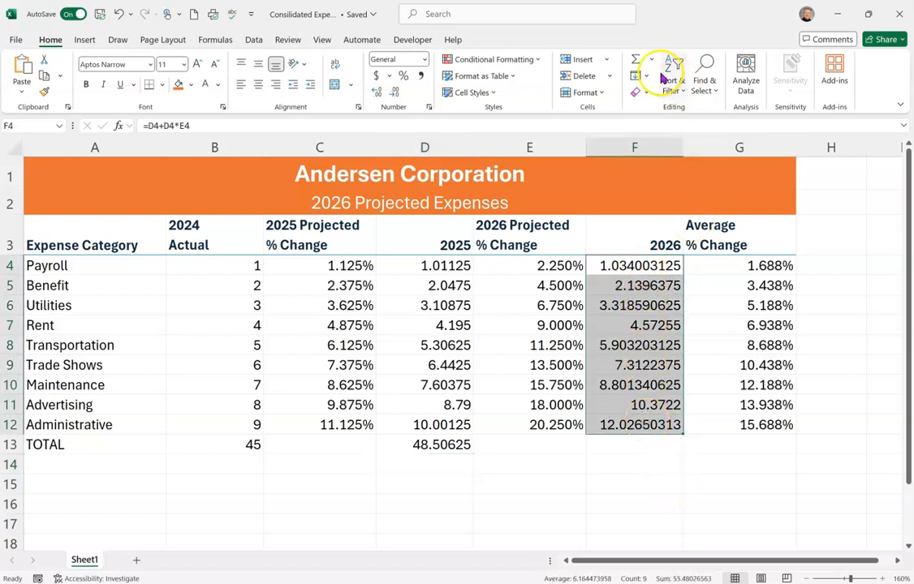
pyautogui.click(637, 64)
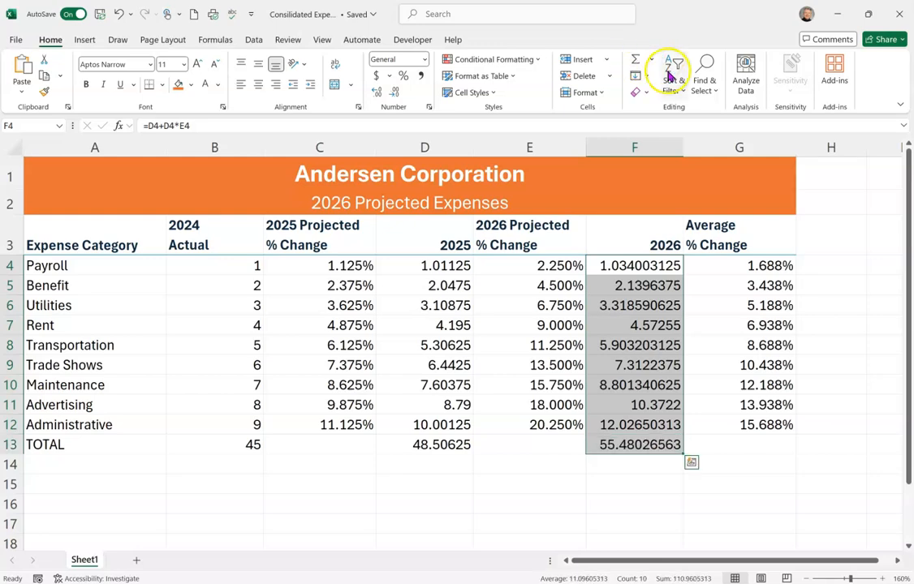
pyautogui.click(542, 442)
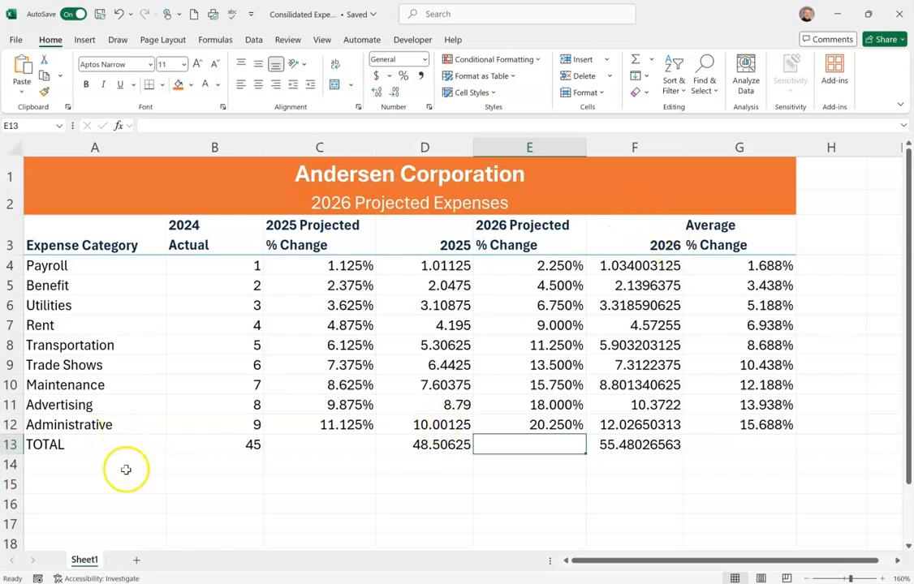
# Apply the Total cell style to the TOTAL row A13:G13.
pyautogui.click(76, 444)
pyautogui.moveTo(75, 444); pyautogui.dragTo(755, 439)
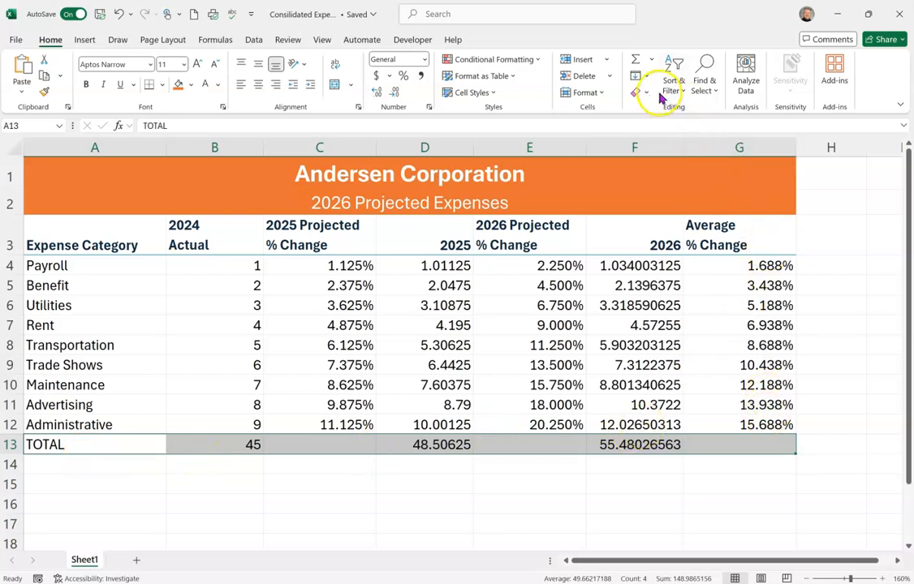
pyautogui.click(491, 92)
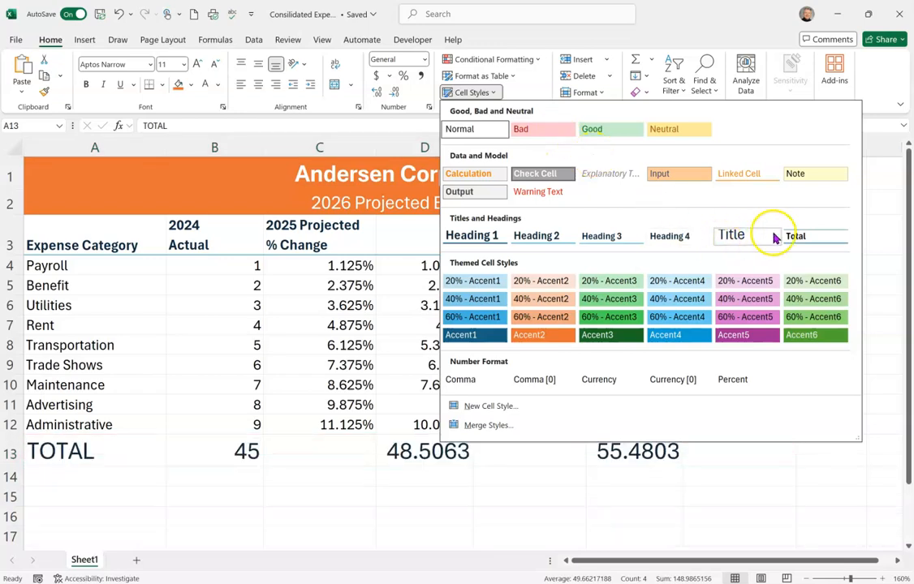
pyautogui.click(811, 235)
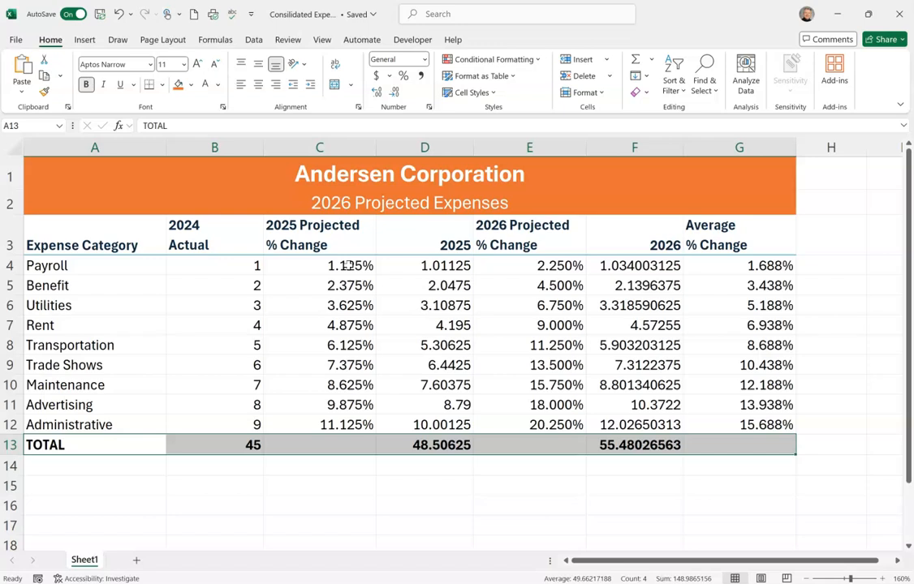
# Apply the custom number format 0.000%;[Magenta](0.000%) to the percentage ranges C4:C12, E4:E12 and G4:G12.
pyautogui.moveTo(347, 265); pyautogui.dragTo(354, 430)
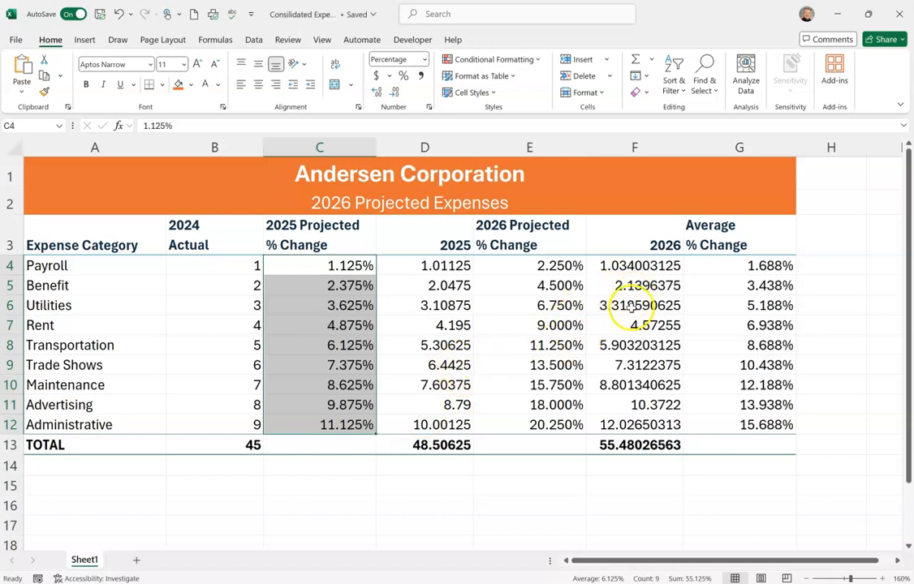
pyautogui.moveTo(555, 265); pyautogui.dragTo(565, 420)
pyautogui.moveTo(746, 266); pyautogui.dragTo(776, 423)
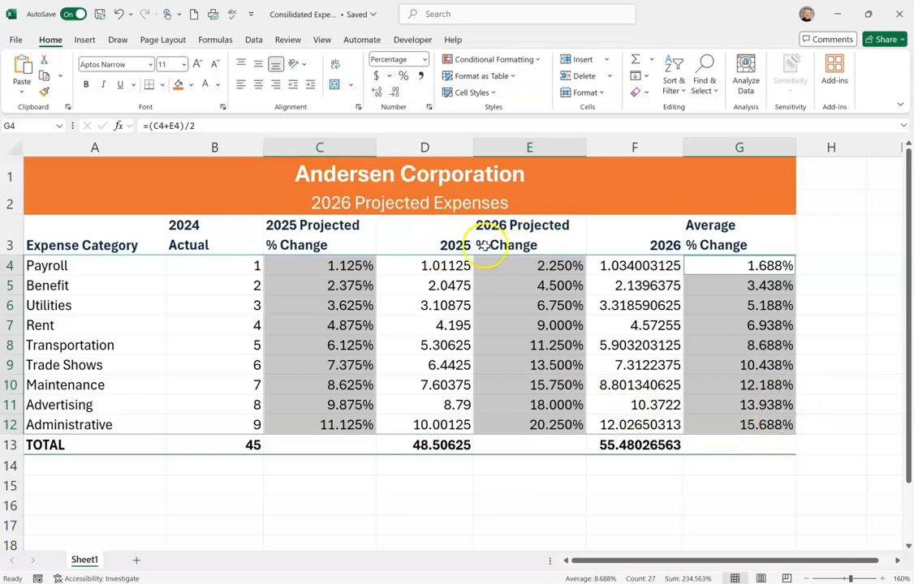
pyautogui.click(429, 109)
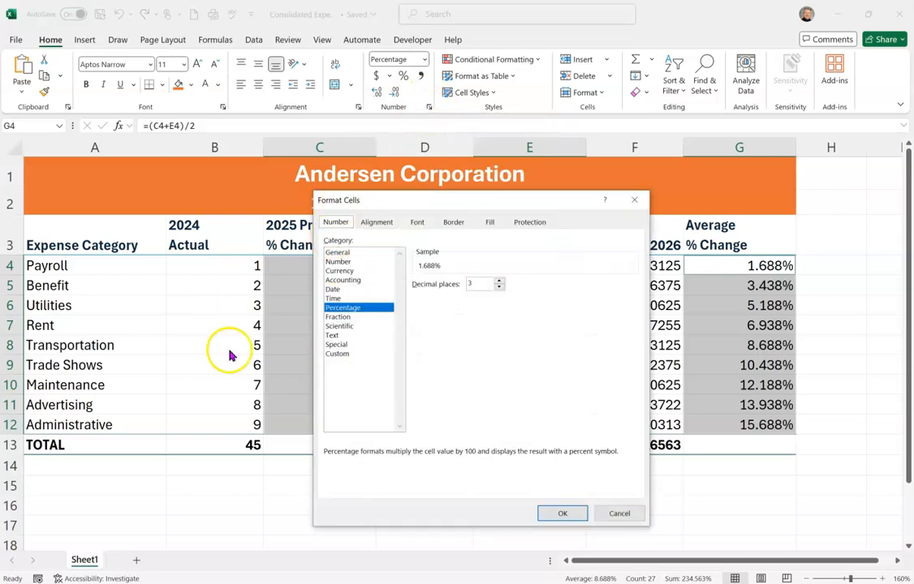
pyautogui.click(339, 354)
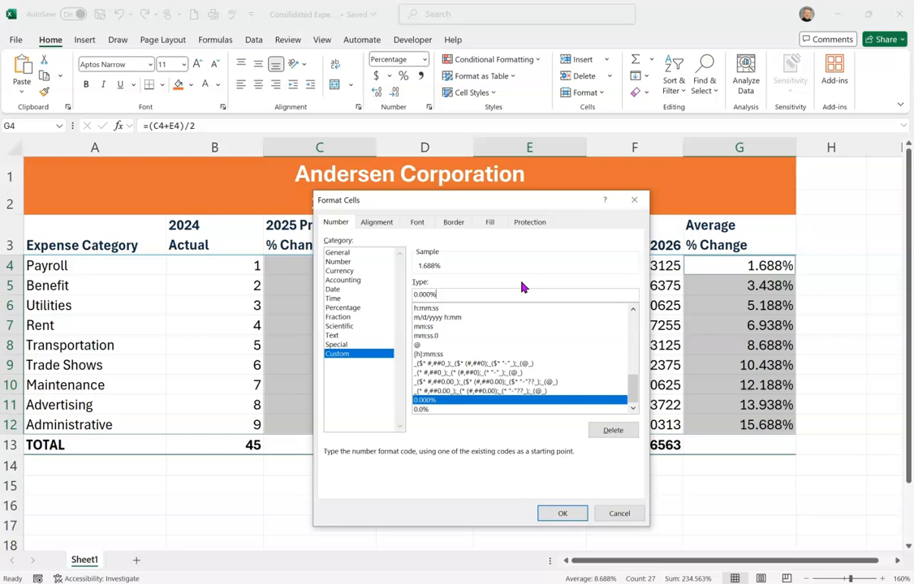
pyautogui.write(';')
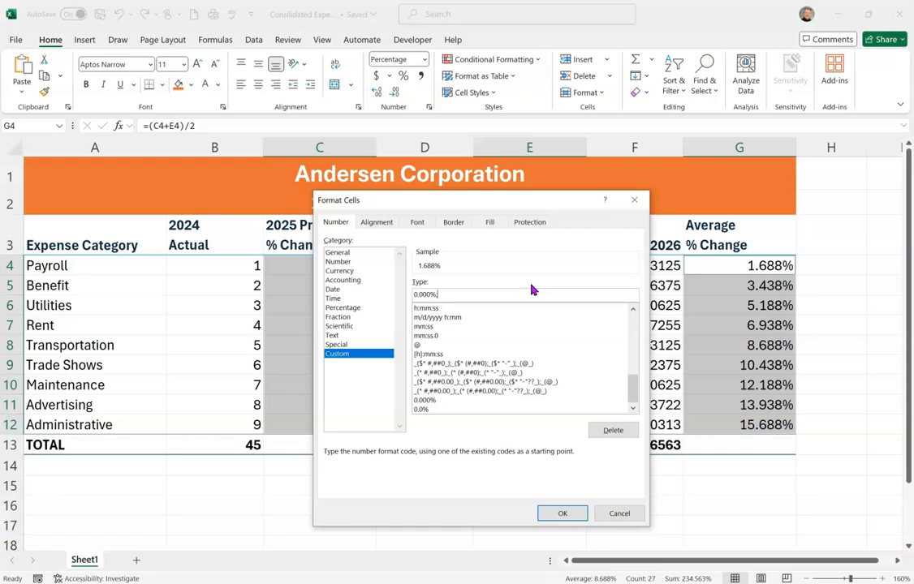
pyautogui.write('[Magenta](0.000%')
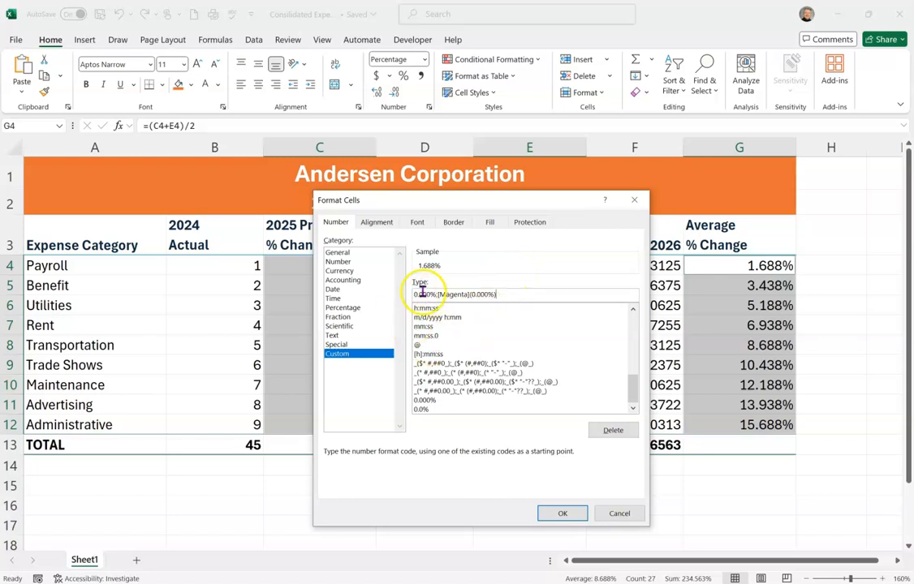
pyautogui.moveTo(415, 294); pyautogui.dragTo(436, 295)
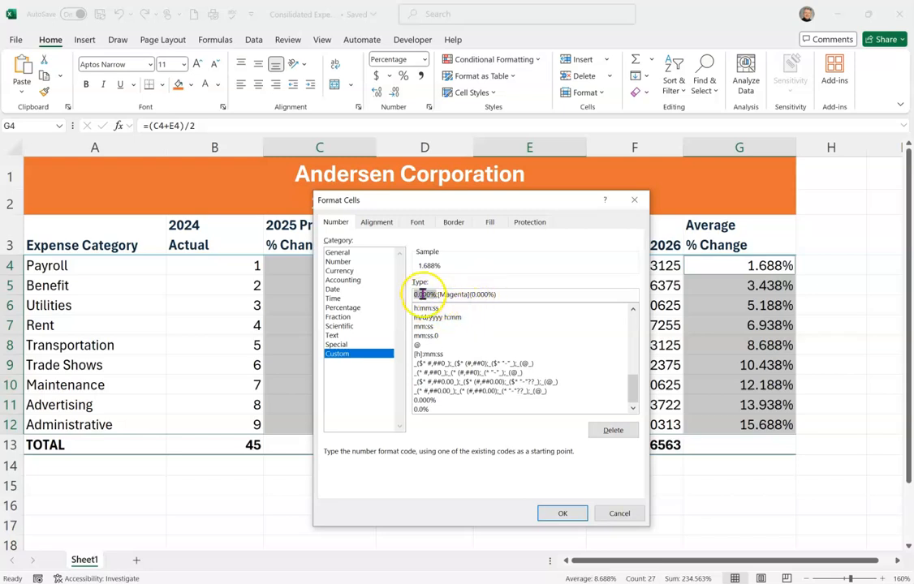
pyautogui.click(436, 294)
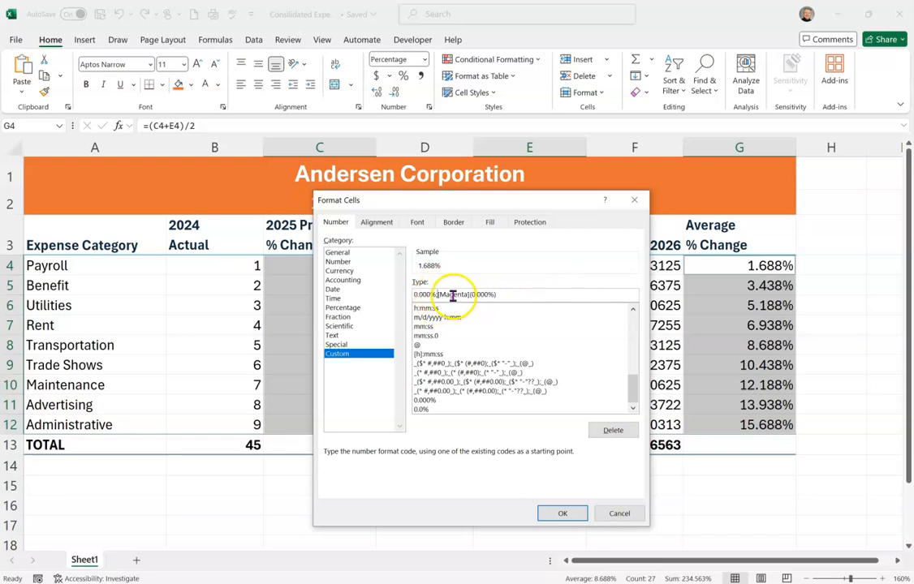
pyautogui.write(';')
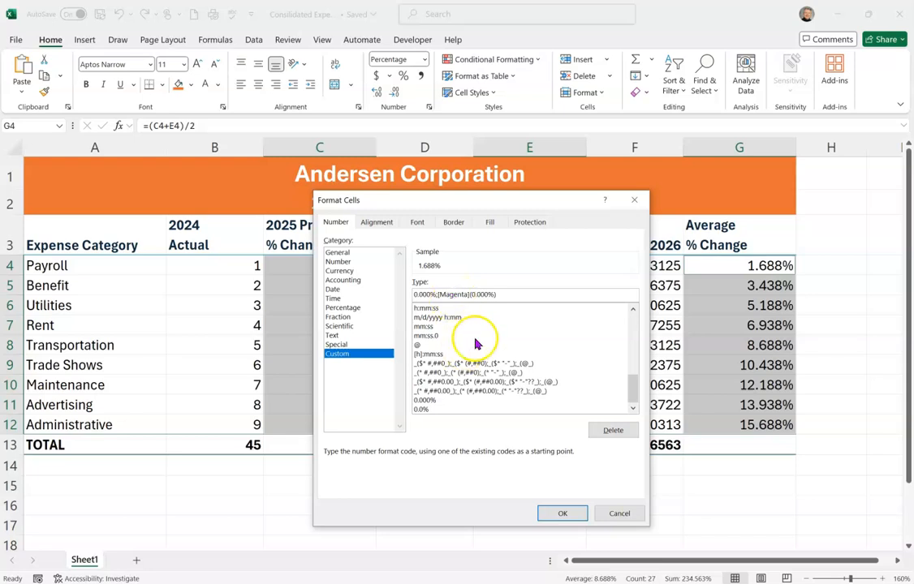
pyautogui.click(502, 295)
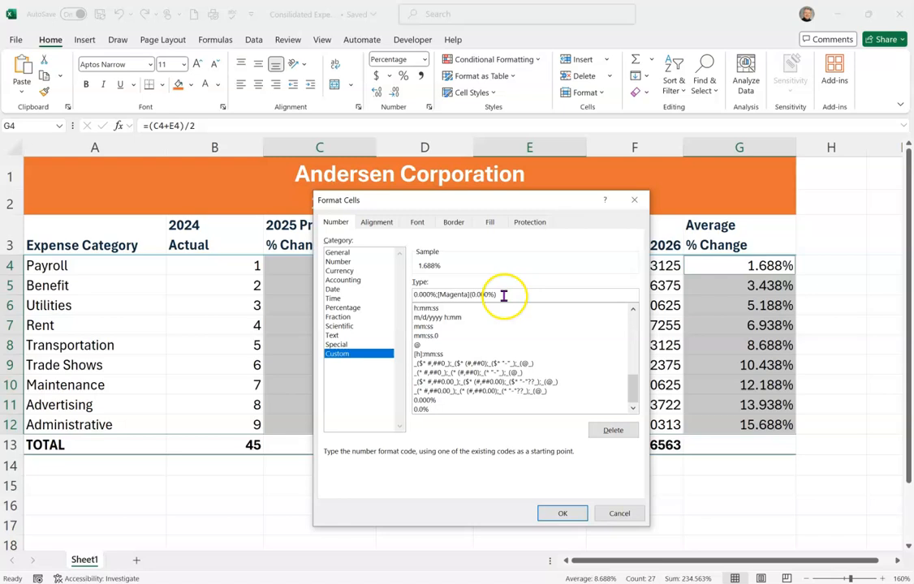
pyautogui.click(563, 516)
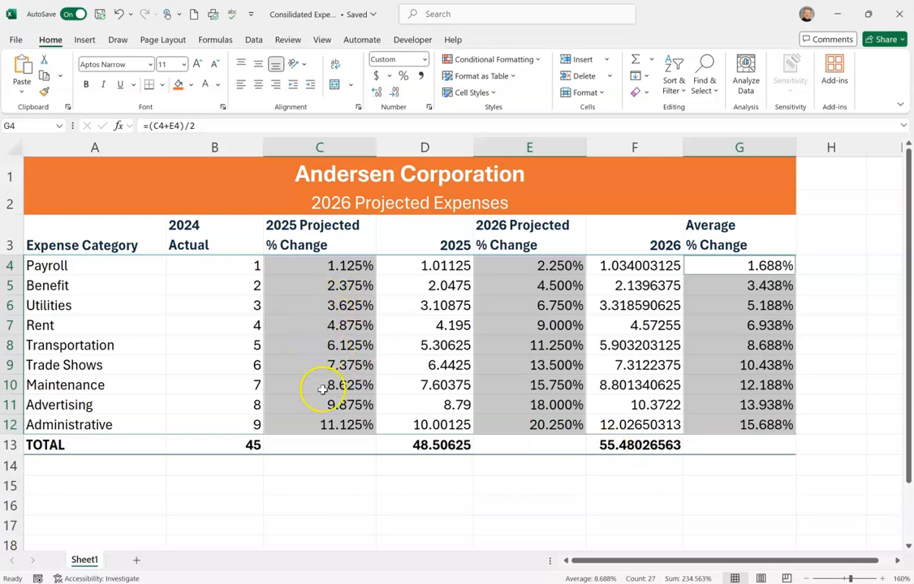
# Test the custom format by entering -1.25 as the Utilities 2025 projected change in C6, and undo the entry.
pyautogui.click(326, 305)
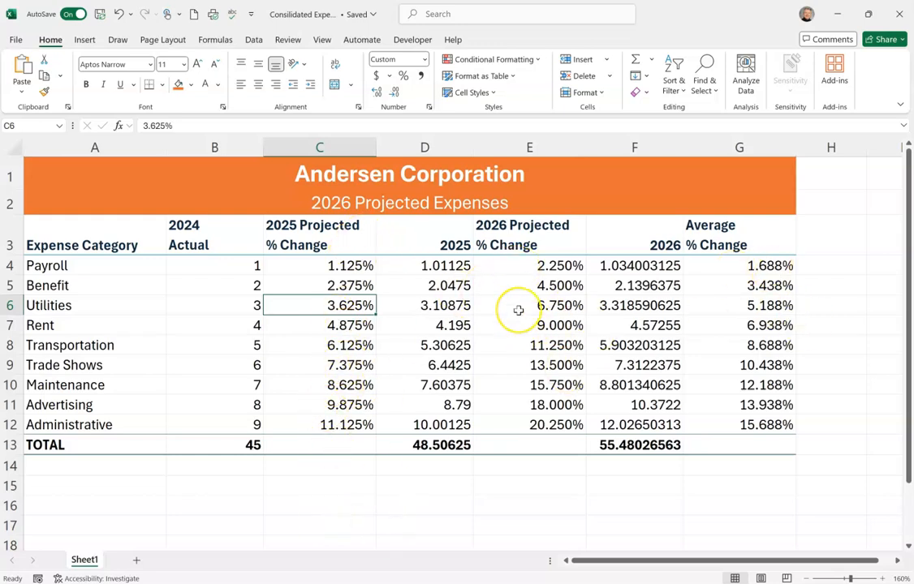
pyautogui.write('-1.')
pyautogui.write('25')
pyautogui.press('Return')
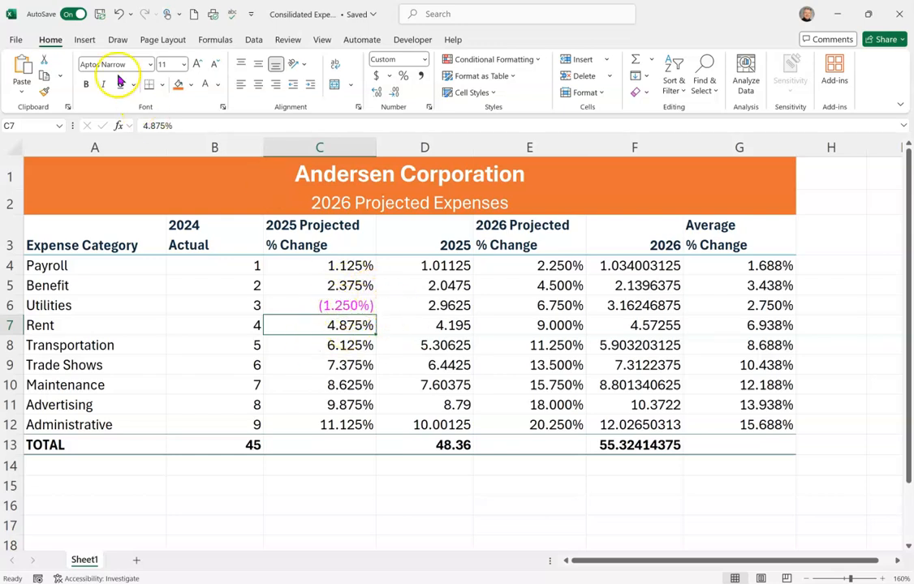
pyautogui.click(119, 18)
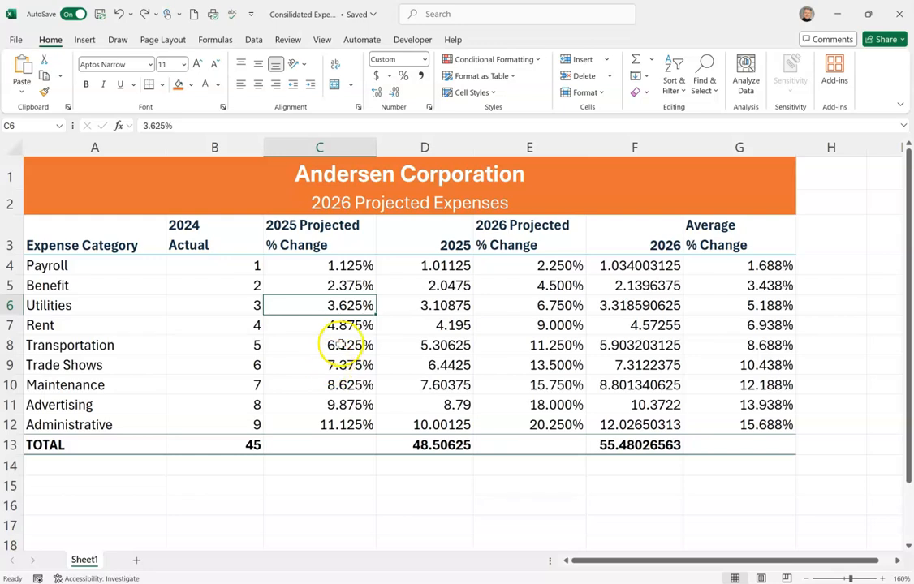
# Save the workbook and apply the Currency format to the expense amounts in B4:B12, D4:D12 and F4:F12.
pyautogui.click(101, 18)
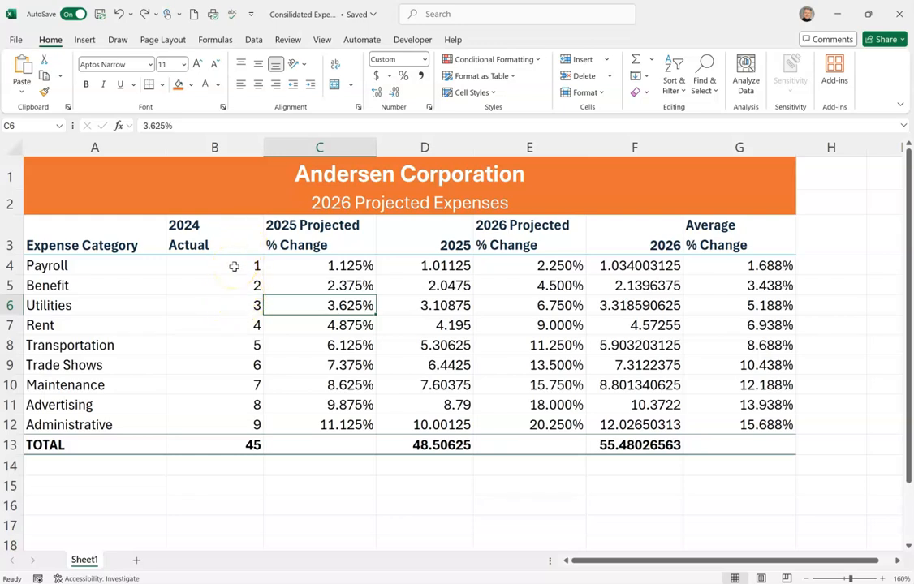
pyautogui.moveTo(235, 264); pyautogui.dragTo(243, 404)
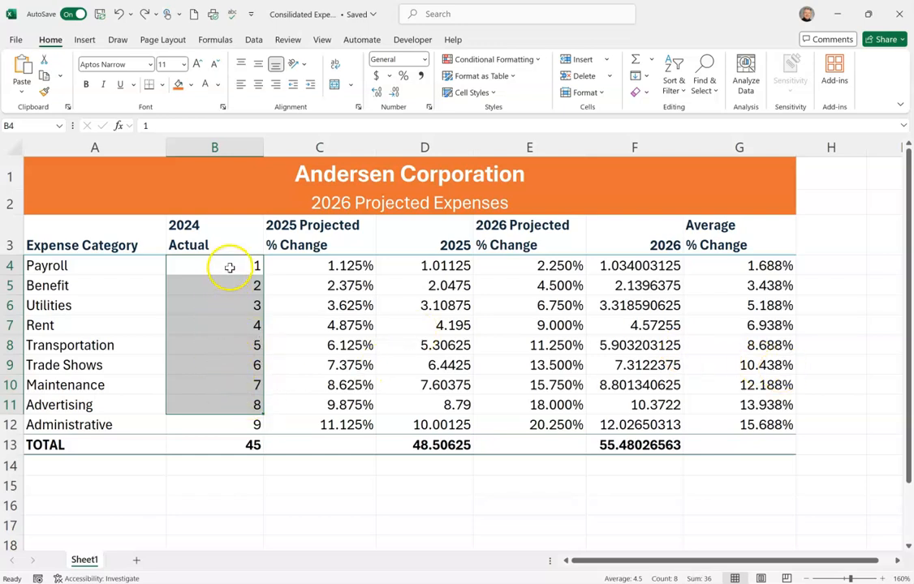
pyautogui.moveTo(231, 265); pyautogui.dragTo(242, 424)
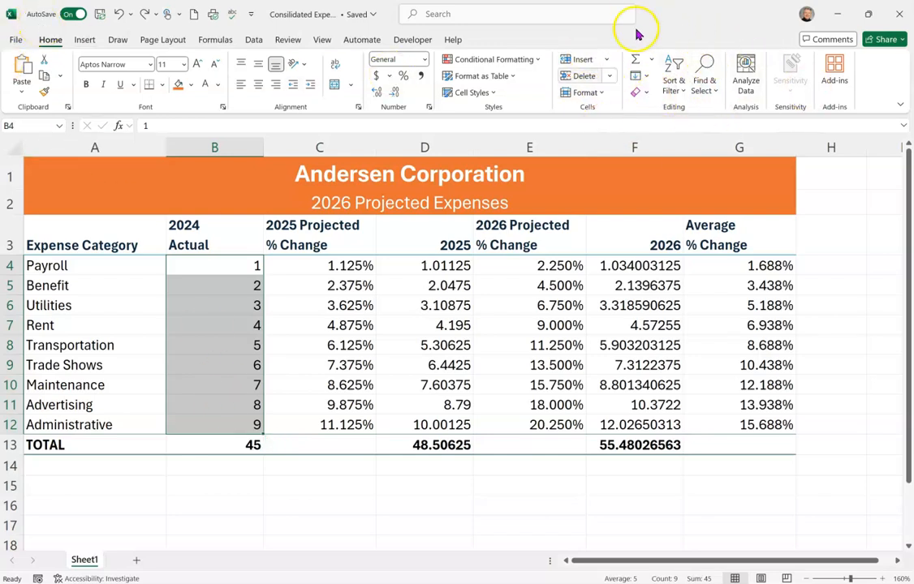
pyautogui.click(648, 96)
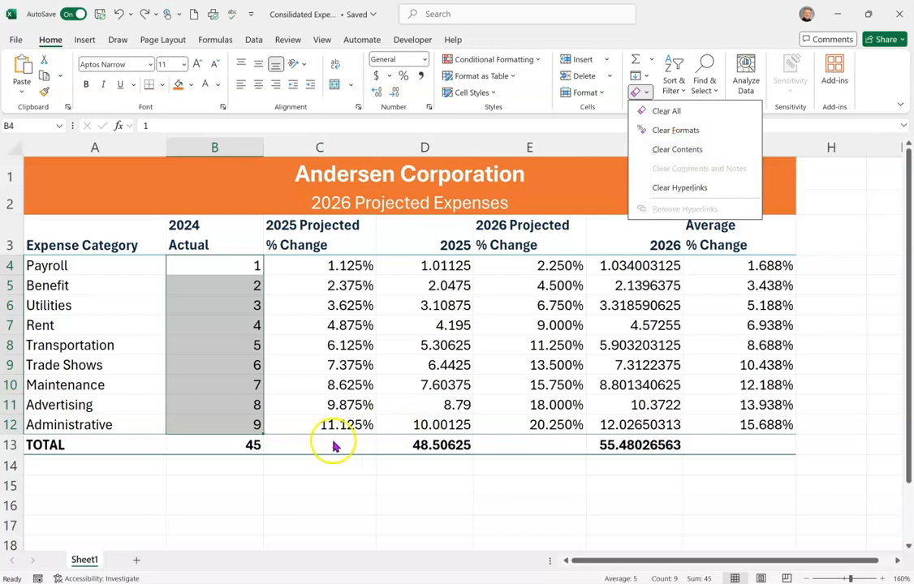
pyautogui.click(221, 487)
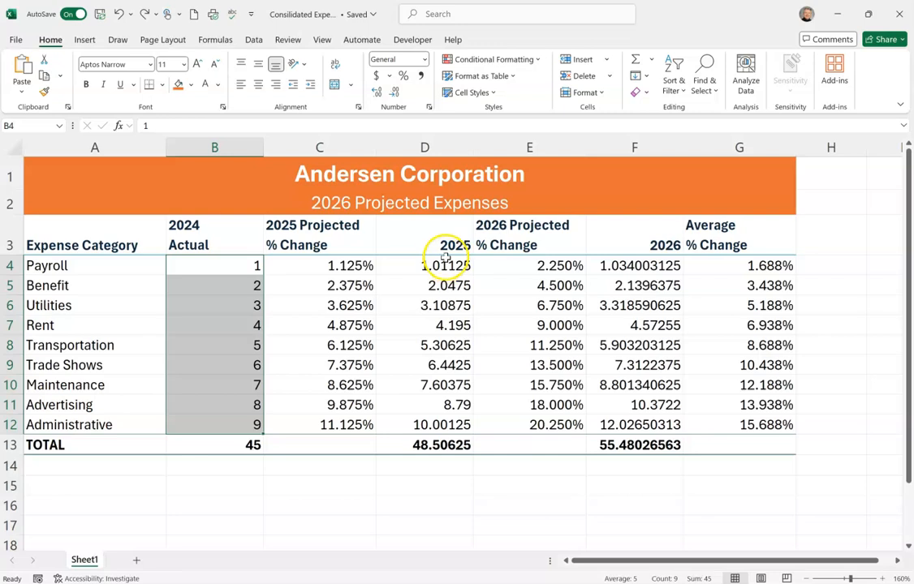
pyautogui.moveTo(444, 265); pyautogui.dragTo(451, 417)
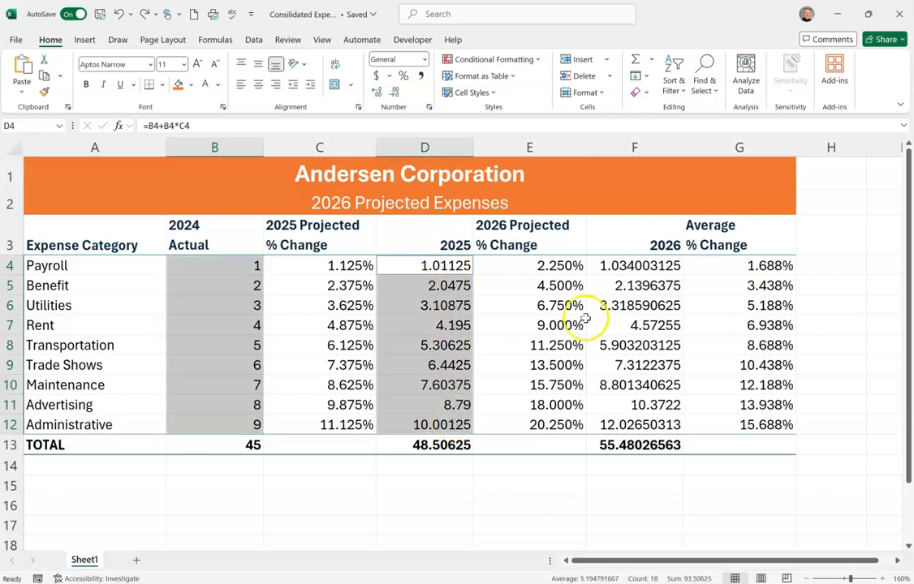
pyautogui.moveTo(652, 261); pyautogui.dragTo(649, 416)
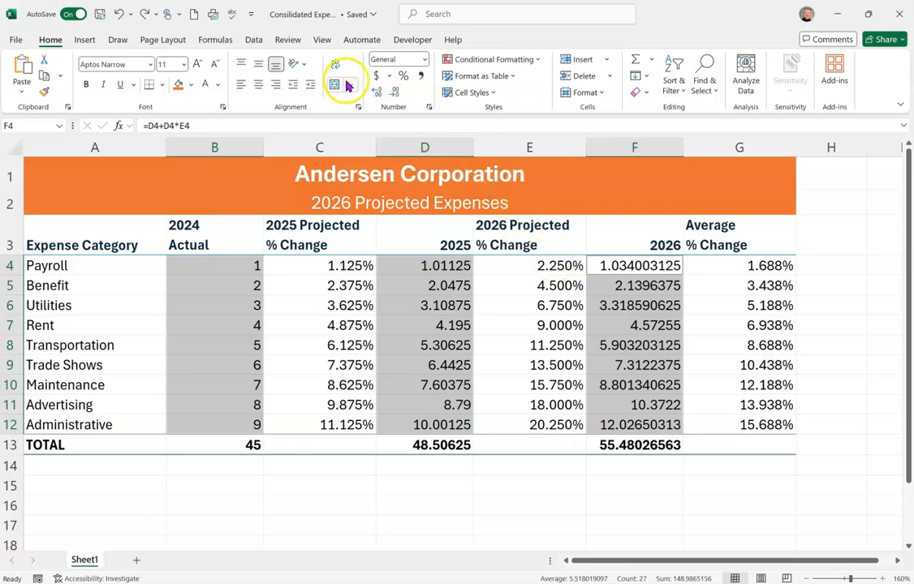
pyautogui.click(426, 65)
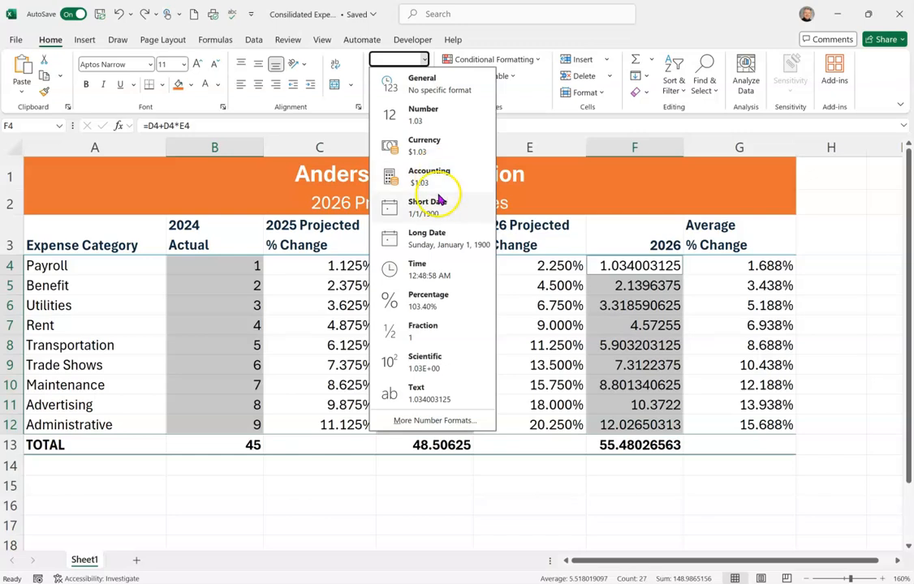
pyautogui.click(427, 146)
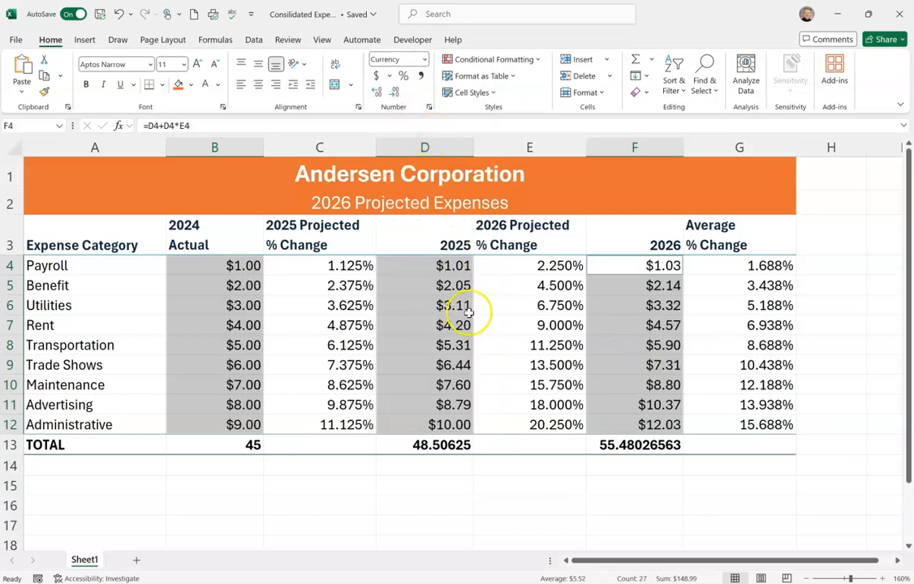
# Clear only the contents of the 2024 actual expenses in B4:B12, keeping their formatting.
pyautogui.click(241, 477)
pyautogui.moveTo(231, 264); pyautogui.dragTo(229, 416)
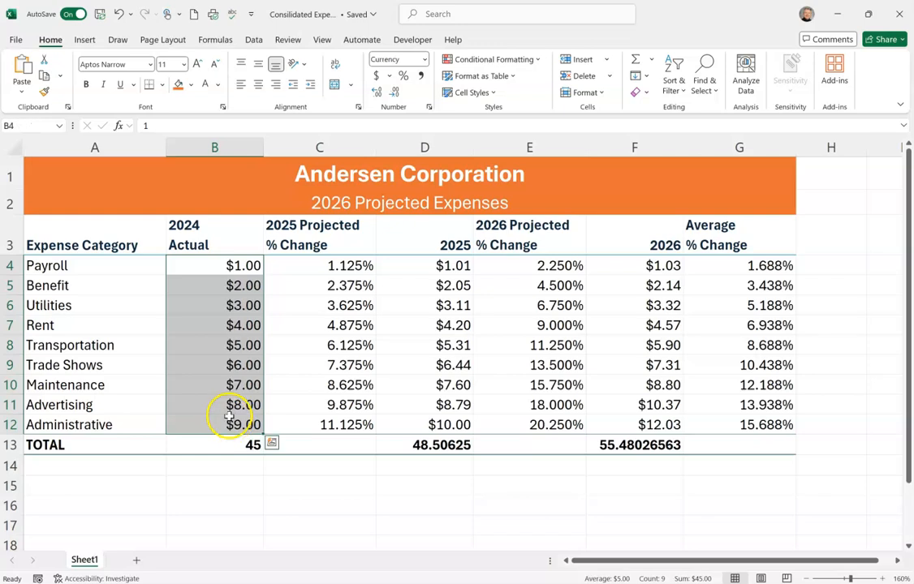
pyautogui.click(646, 93)
pyautogui.click(678, 150)
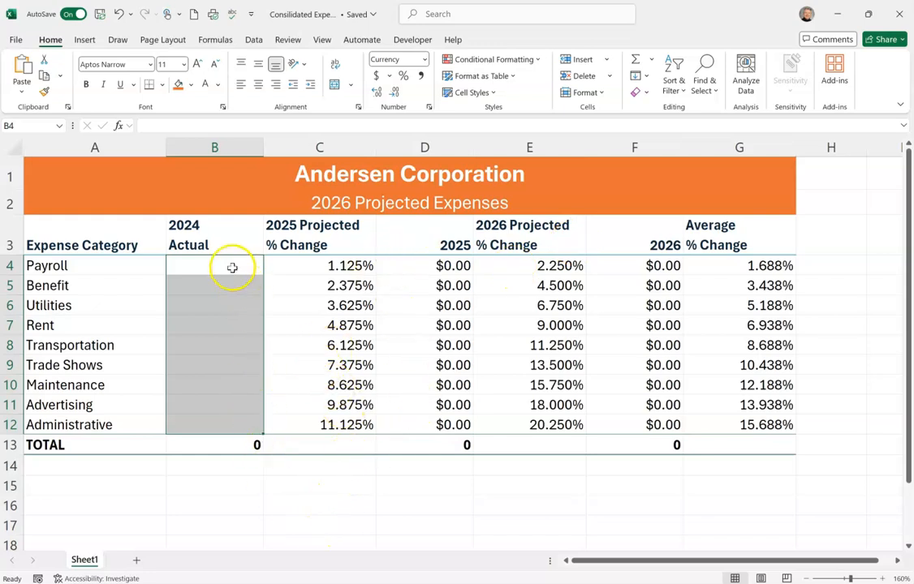
pyautogui.click(224, 343)
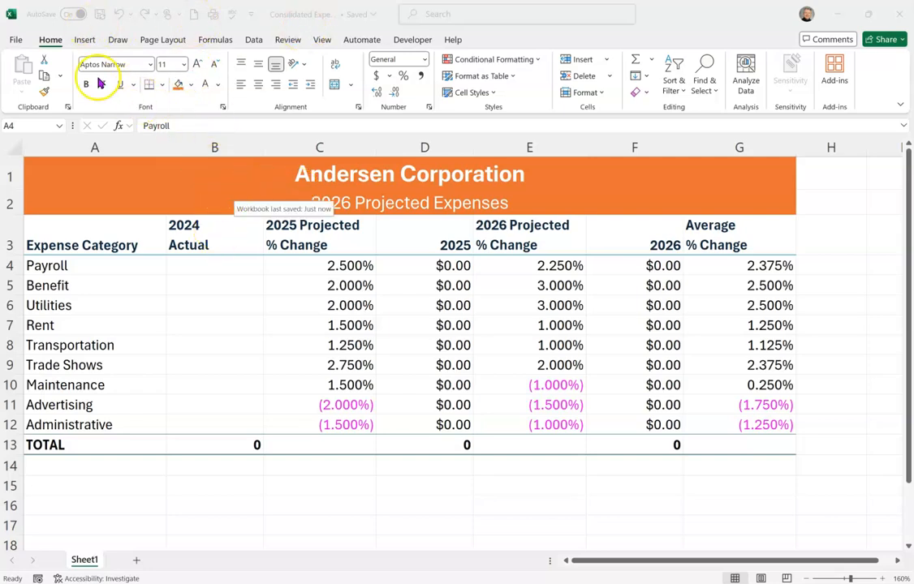
# Create a copy of Sheet1 in the same workbook, placed before Sheet1.
pyautogui.click(132, 266)
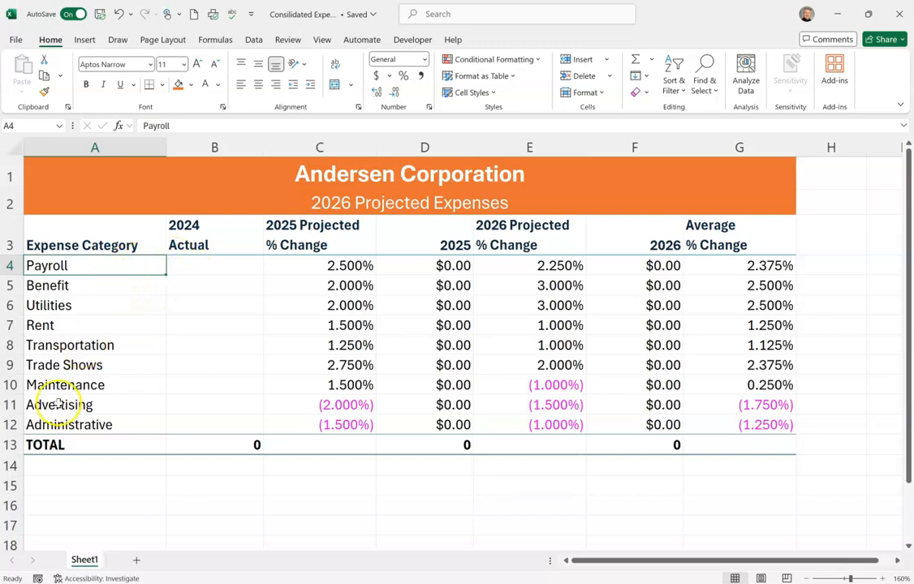
pyautogui.rightClick(90, 563)
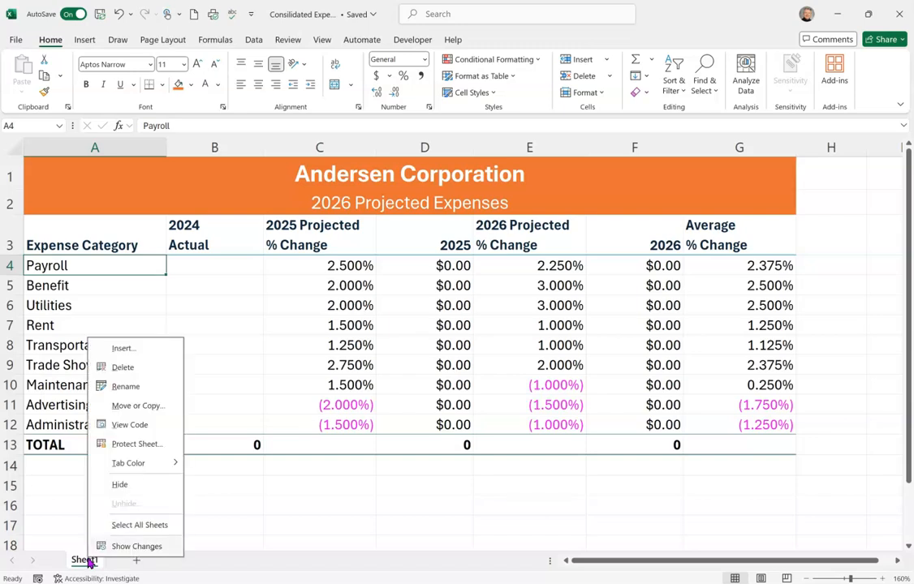
pyautogui.click(138, 405)
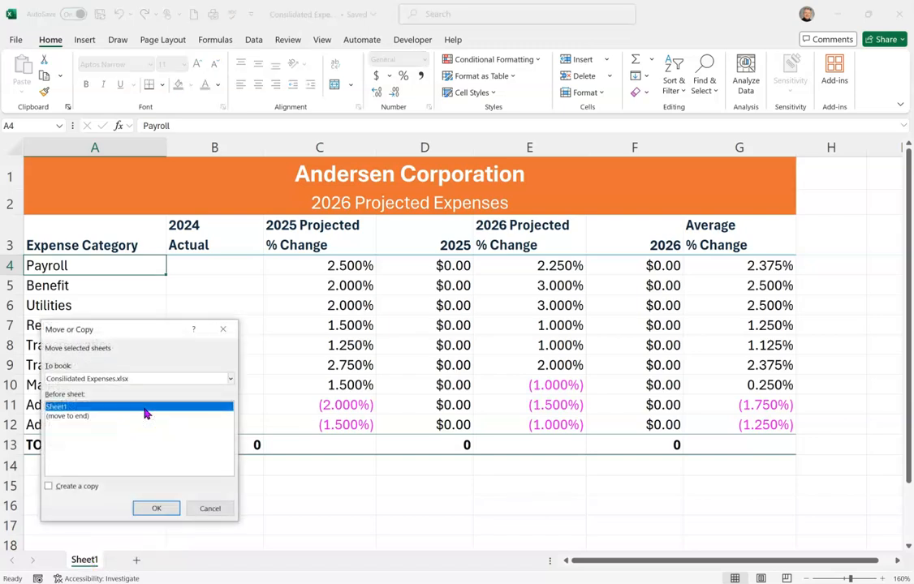
pyautogui.click(69, 477)
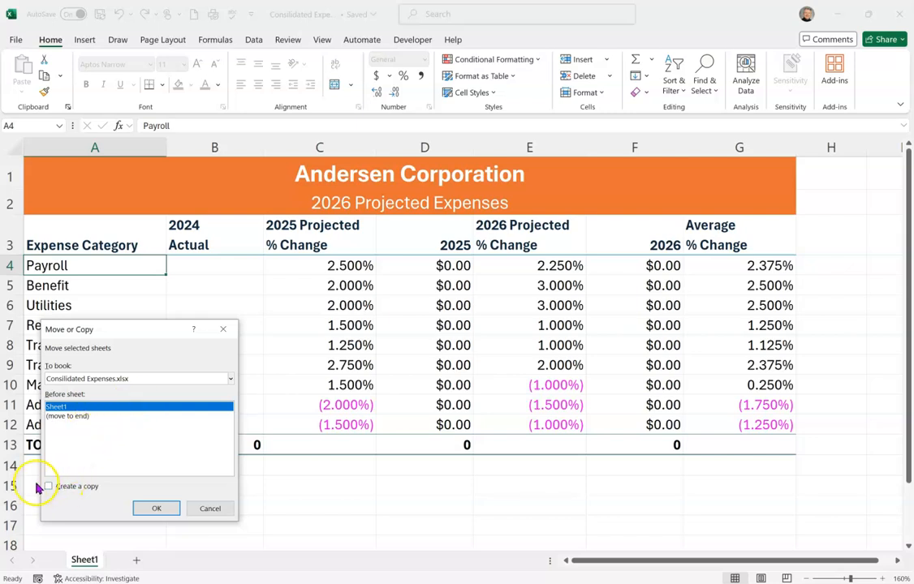
pyautogui.click(51, 487)
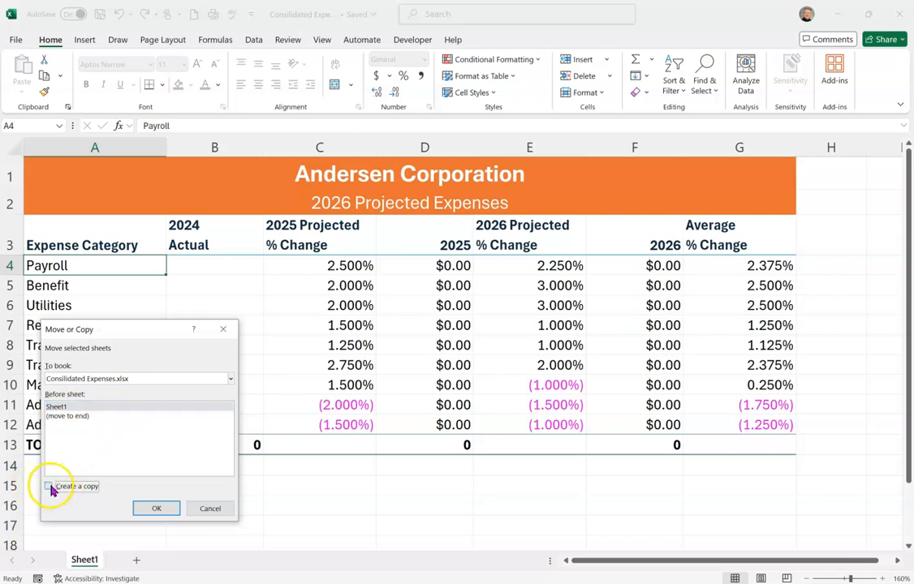
pyautogui.click(158, 507)
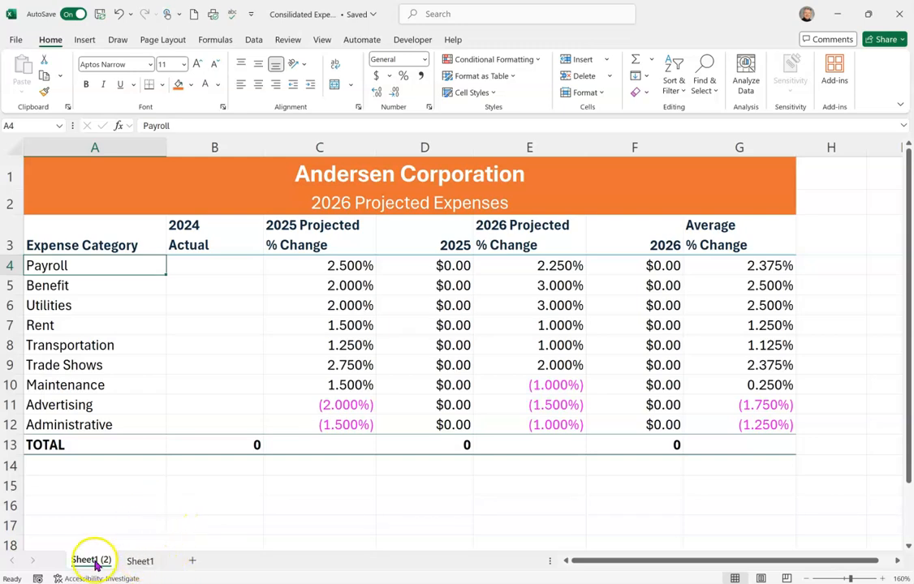
# Duplicate Sheet1 once more, placing the second copy after it at the end of the sheets.
pyautogui.keyDown('ctrl'); pyautogui.click(140, 562); pyautogui.keyUp('ctrl')
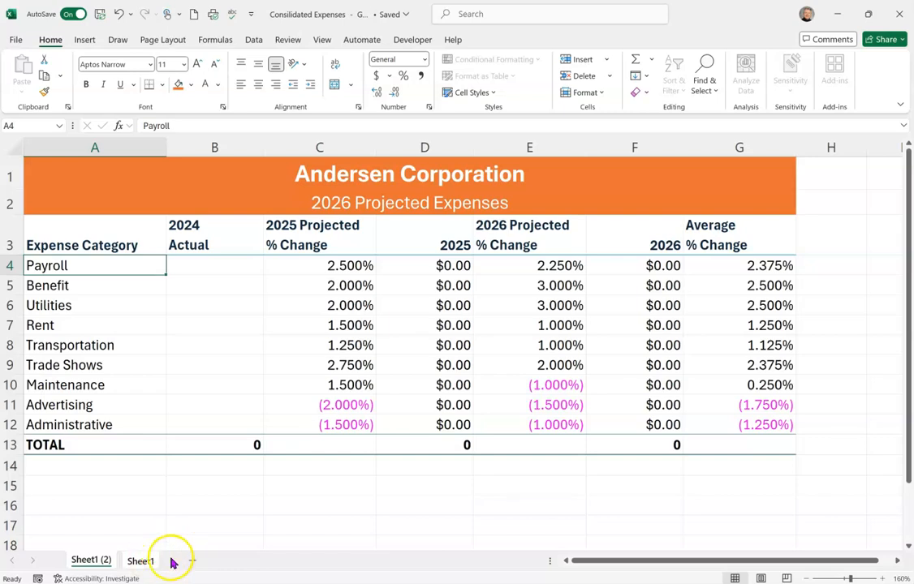
pyautogui.keyDown('ctrl'); pyautogui.click(144, 561); pyautogui.keyUp('ctrl')
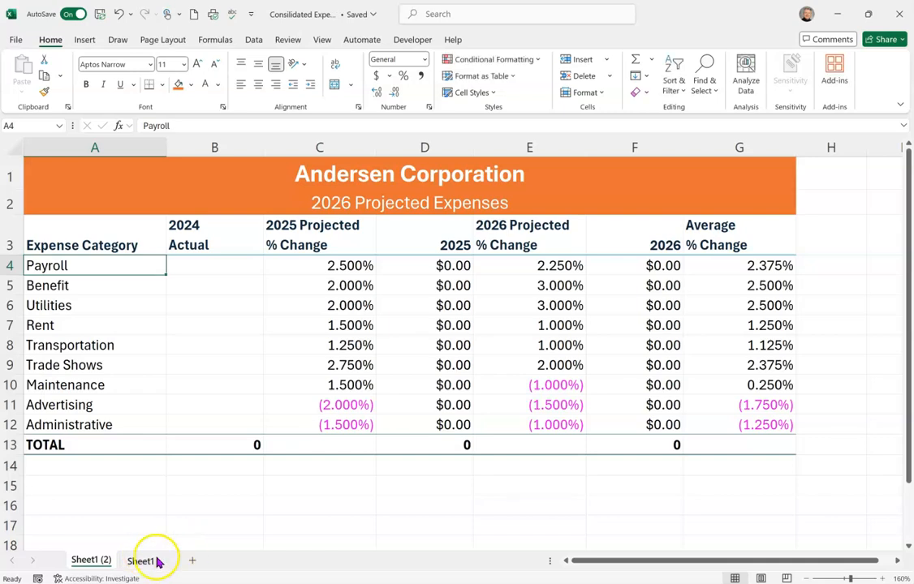
pyautogui.click(146, 563)
pyautogui.keyDown('ctrl'); pyautogui.moveTo(145, 562); pyautogui.dragTo(186, 559); pyautogui.keyUp('ctrl')
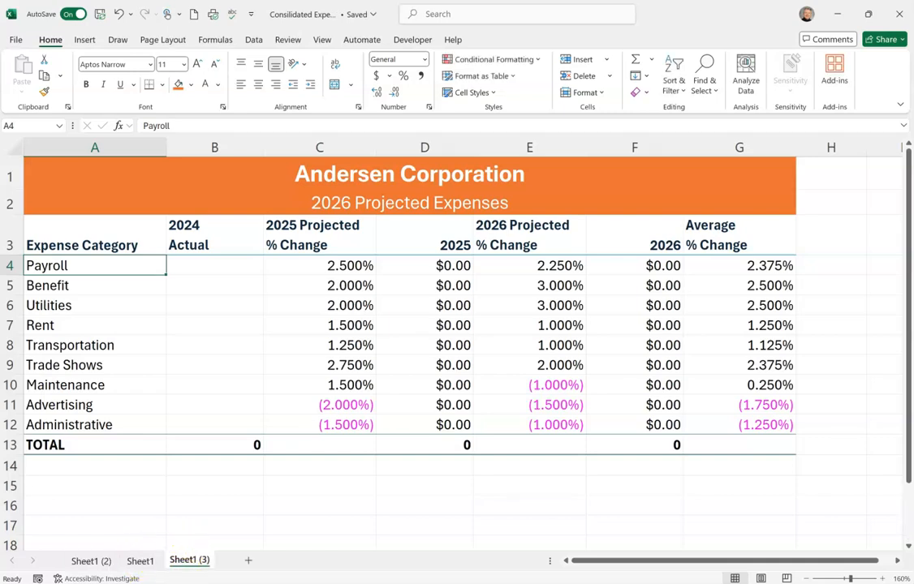
# Duplicate Sheet1 (3) twice more, placing both copies at the end of the sheets.
pyautogui.click(184, 559)
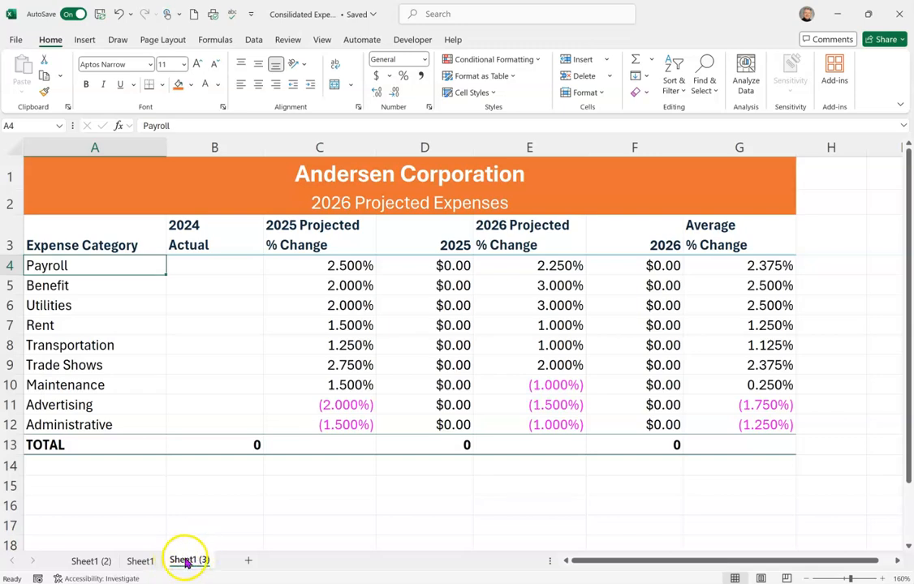
pyautogui.moveTo(197, 559); pyautogui.dragTo(288, 560)
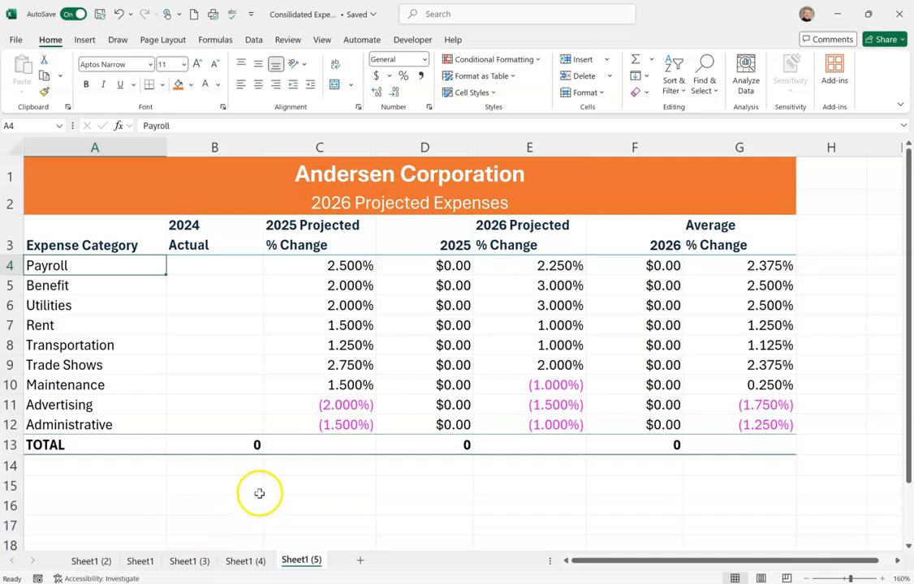
# Rename the first sheet, Sheet1 (2), as Consolidated Worksheet.
pyautogui.click(96, 561)
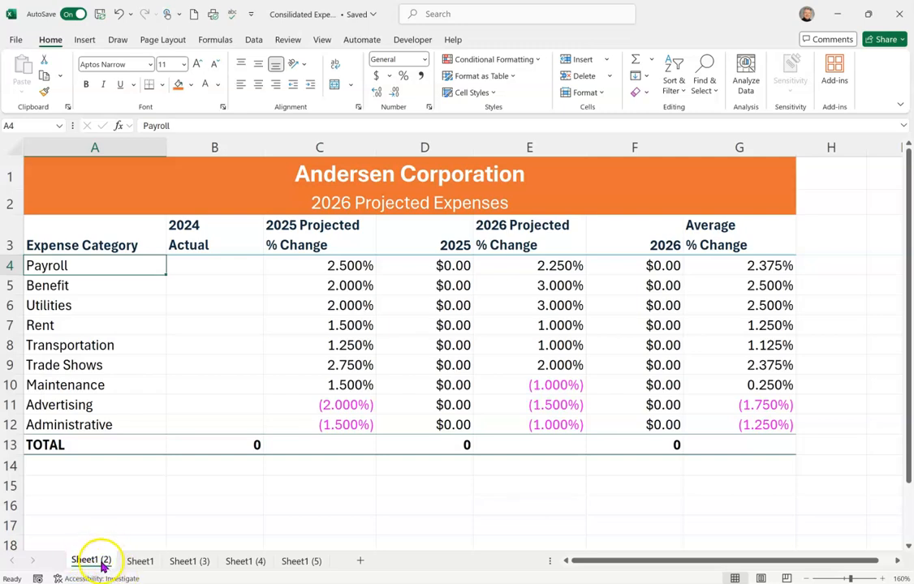
pyautogui.doubleClick(93, 561)
pyautogui.write('Consolidated Wo')
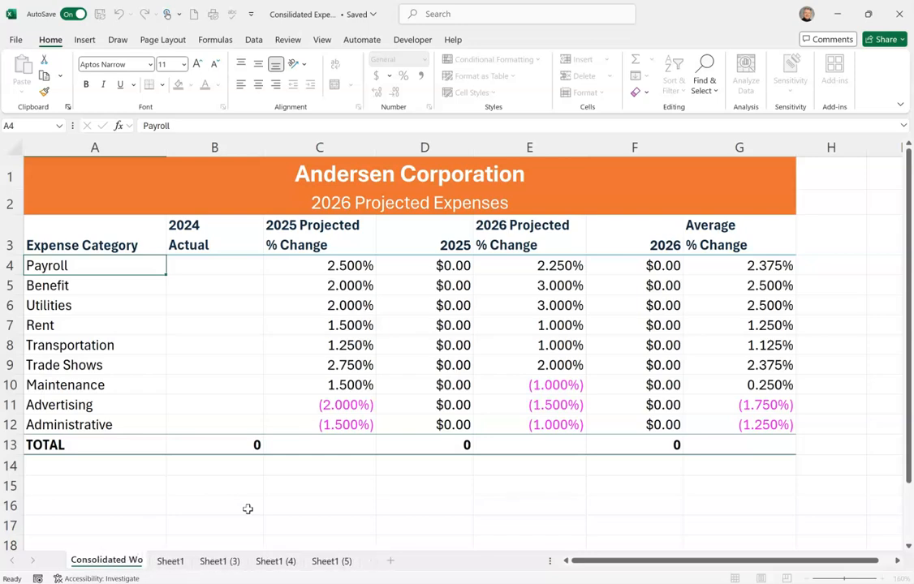
pyautogui.write('rksheet')
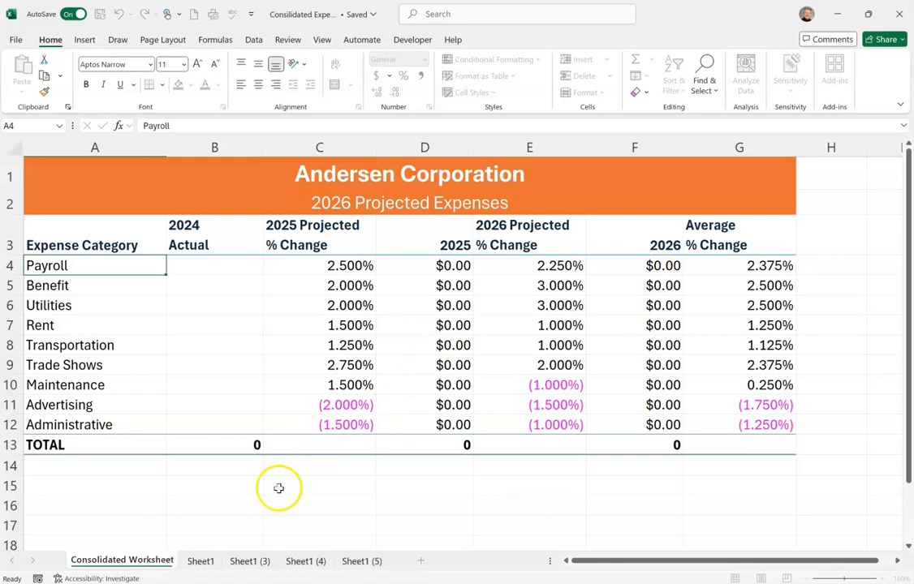
pyautogui.click(201, 560)
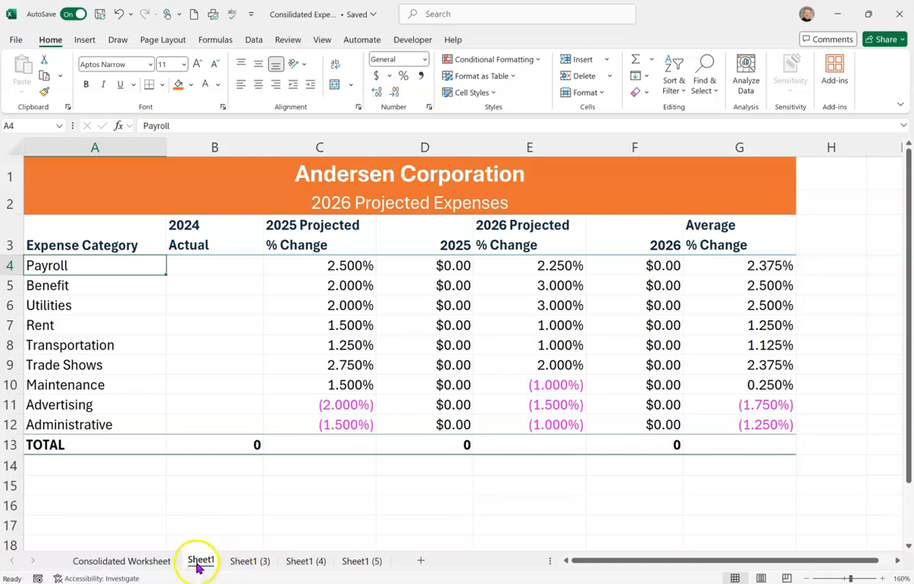
pyautogui.click(136, 560)
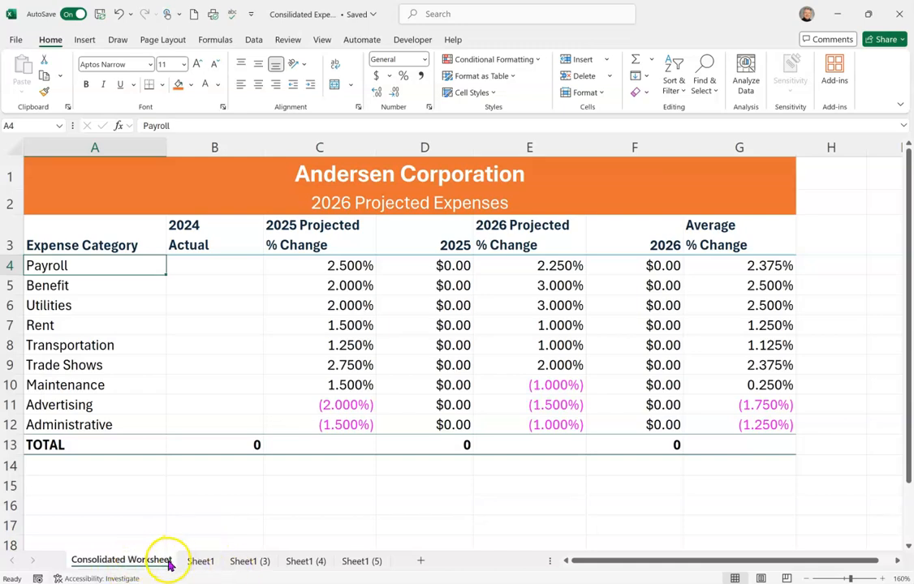
# Replace the subtitle in A2 of Sheet1 with "Bayport Facility".
pyautogui.click(201, 561)
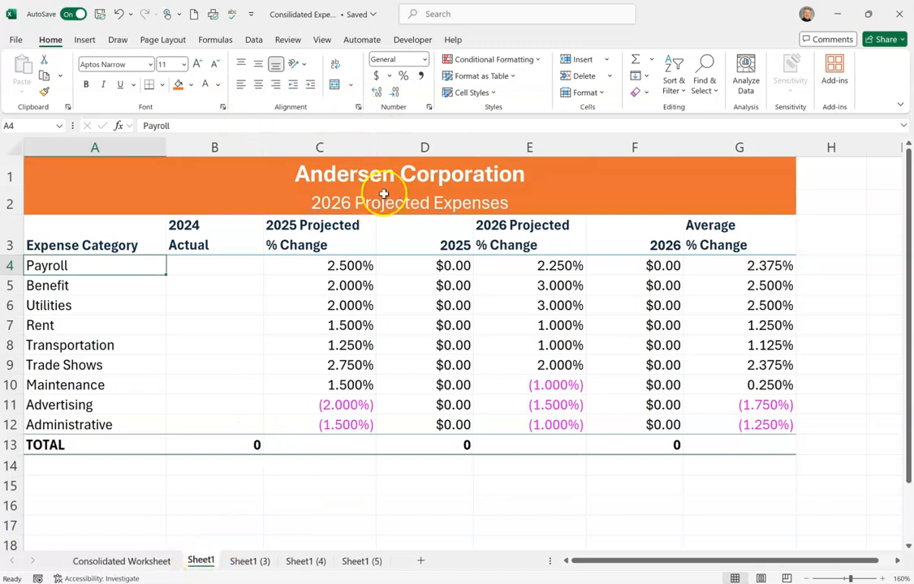
pyautogui.click(326, 204)
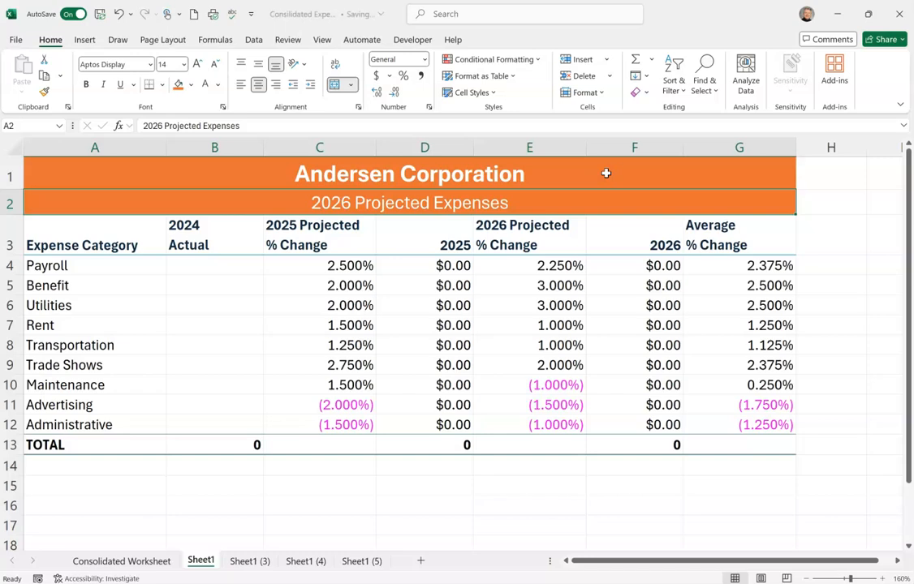
pyautogui.write('Ba')
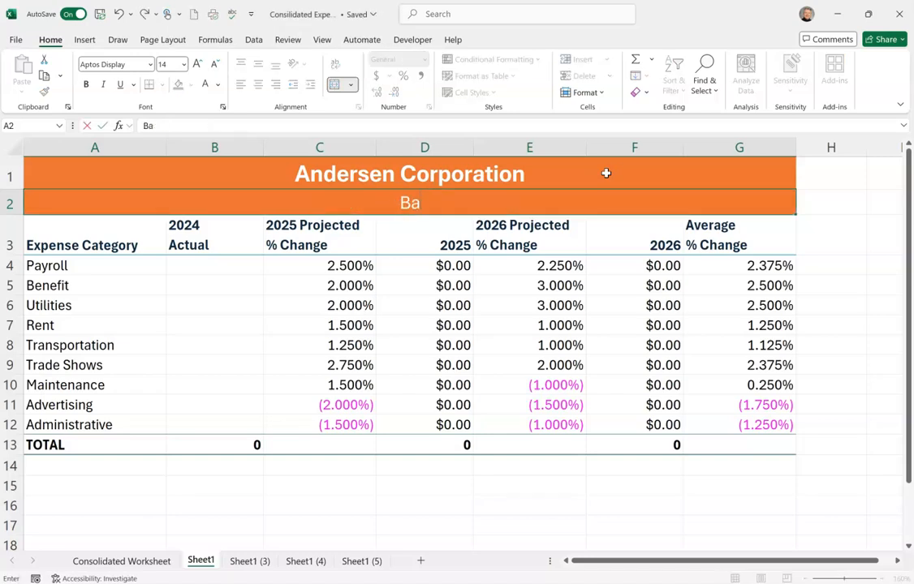
pyautogui.write('yport Facility')
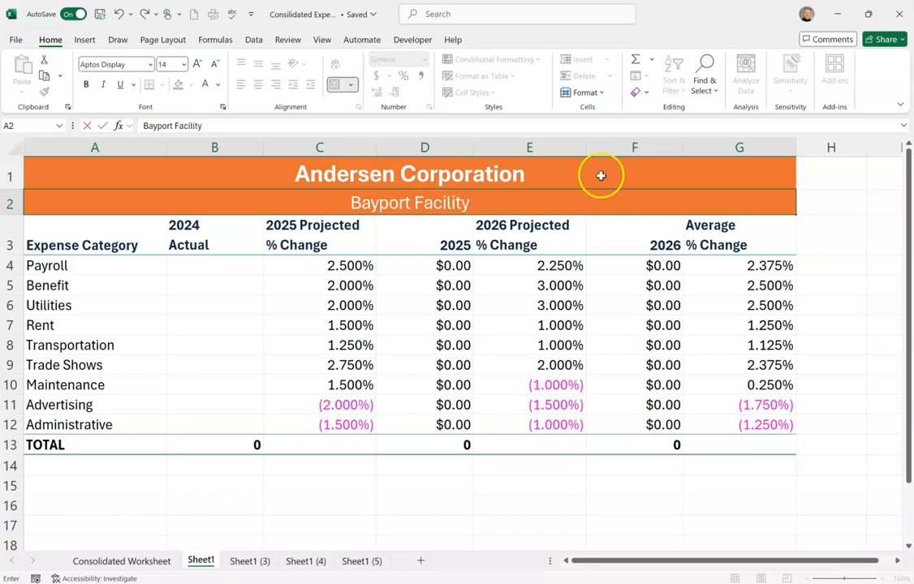
# Fill the title and subtitle rows, A1:A2, of the Bayport Facility sheet with a darker orange theme shade.
pyautogui.moveTo(222, 165)
pyautogui.mouseDown()
pyautogui.moveTo(228, 194)
pyautogui.moveTo(214, 181)
pyautogui.moveTo(206, 200)
pyautogui.mouseUp()
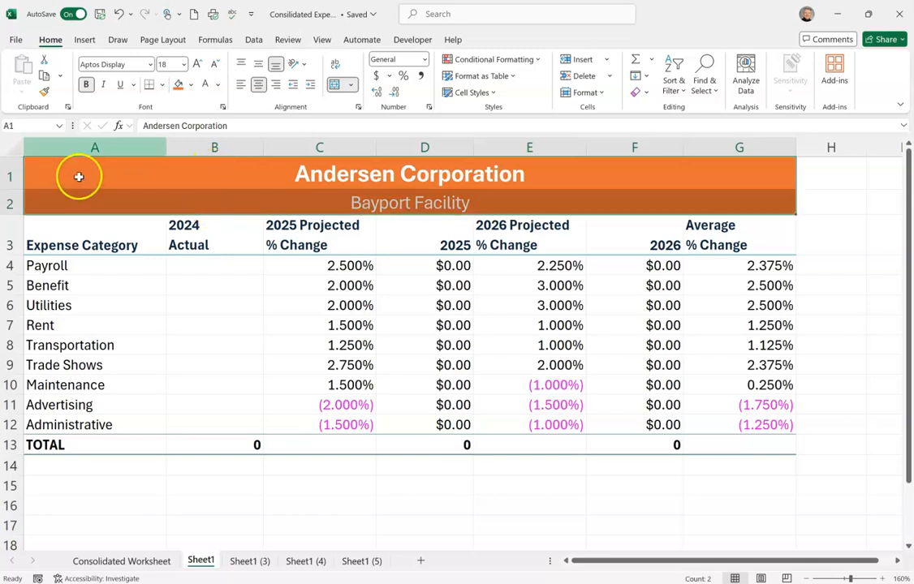
pyautogui.click(192, 87)
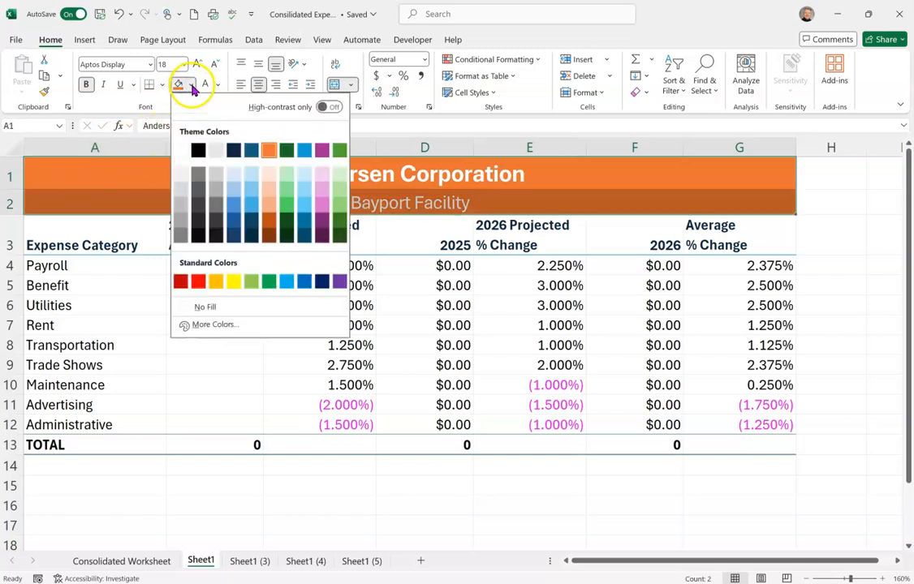
pyautogui.click(271, 227)
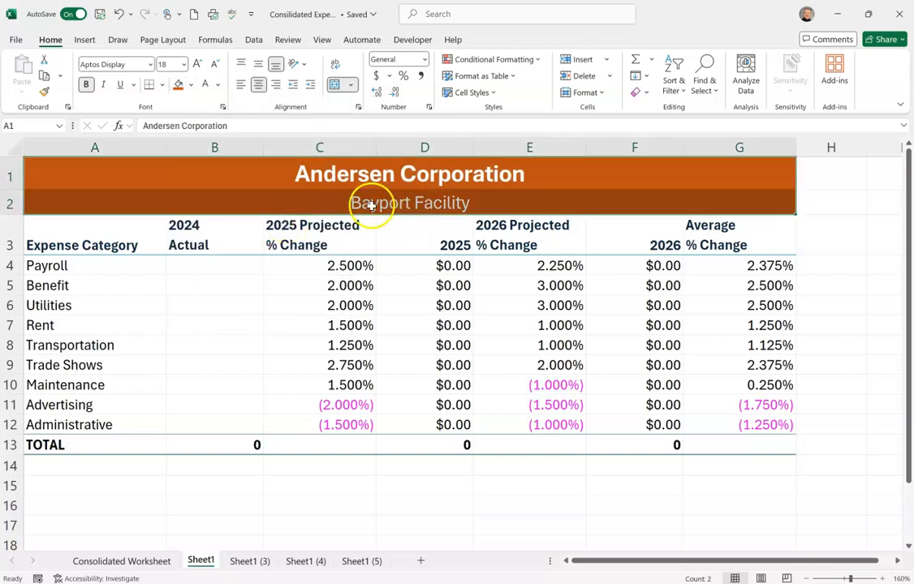
pyautogui.click(286, 266)
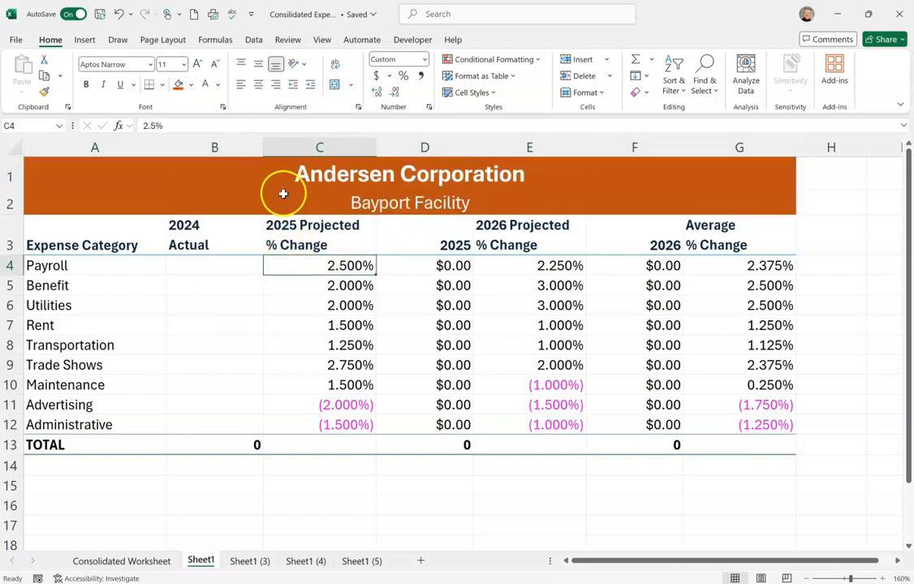
# Rename Sheet1 as Bayport and give its sheet tab the same dark orange theme colour as its header.
pyautogui.doubleClick(202, 561)
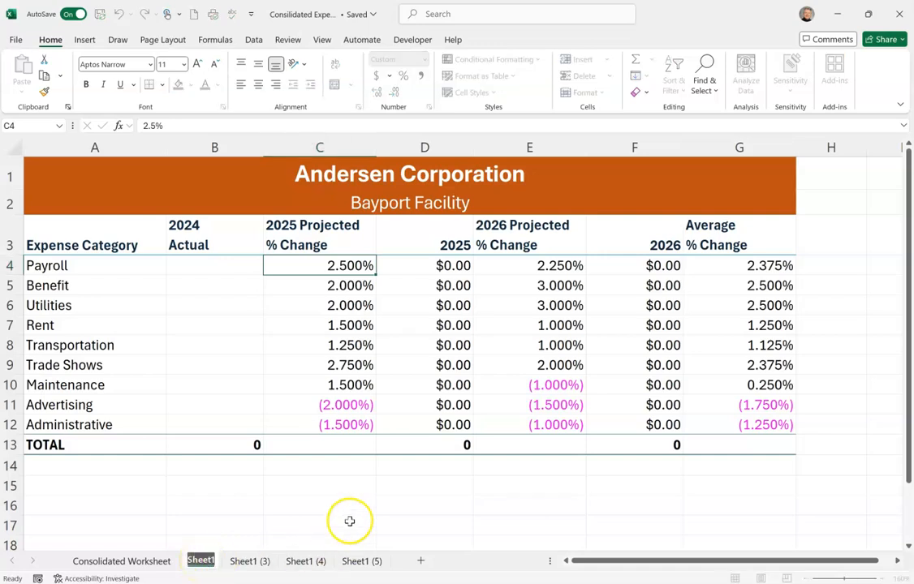
pyautogui.write('Bayport')
pyautogui.press('Return')
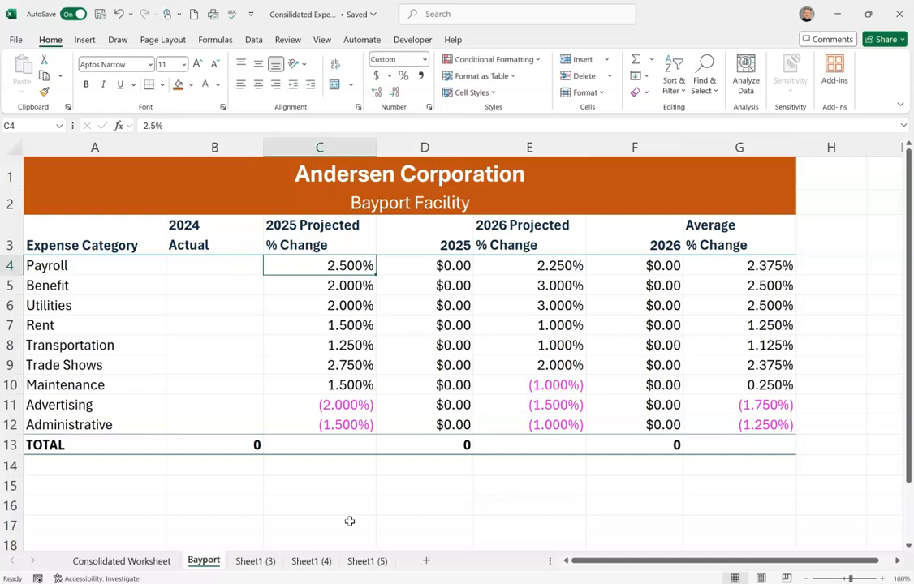
pyautogui.rightClick(203, 568)
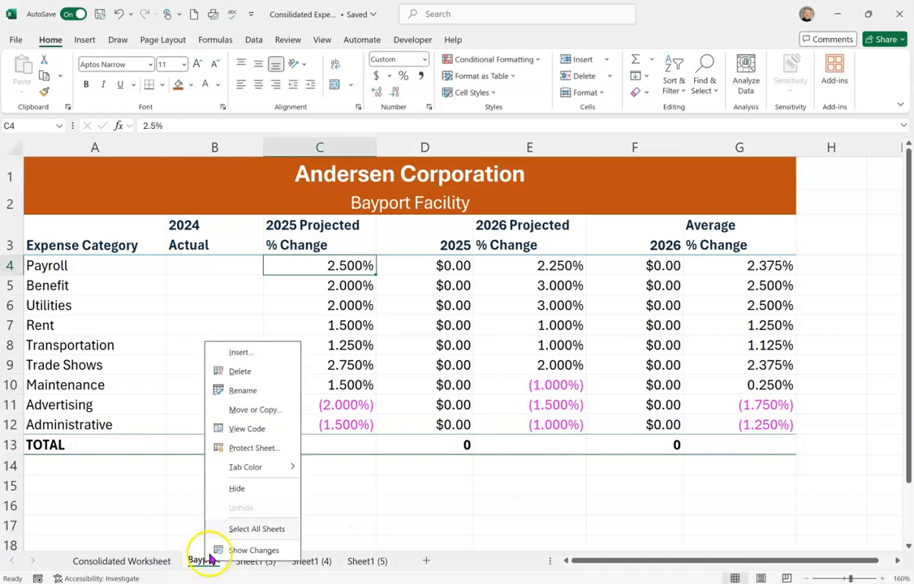
pyautogui.moveTo(254, 474)
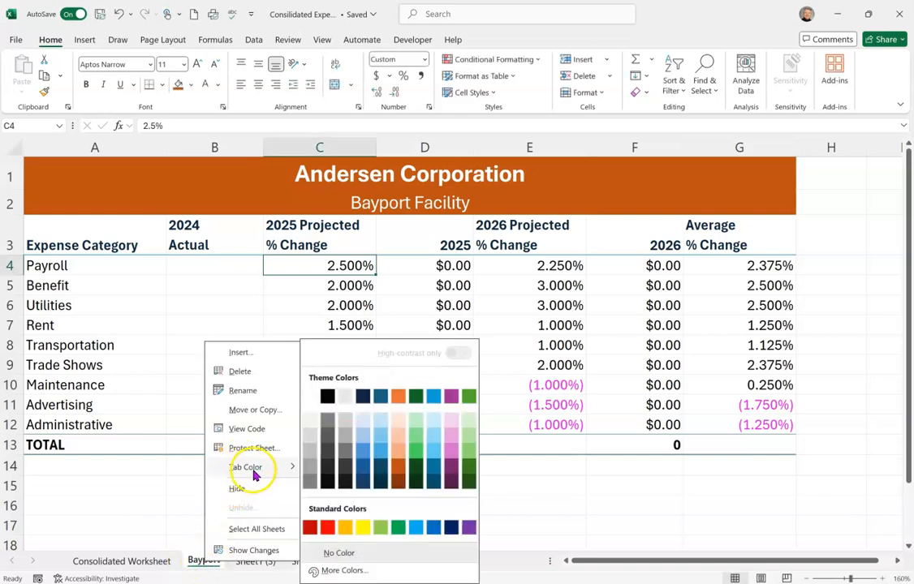
pyautogui.click(400, 471)
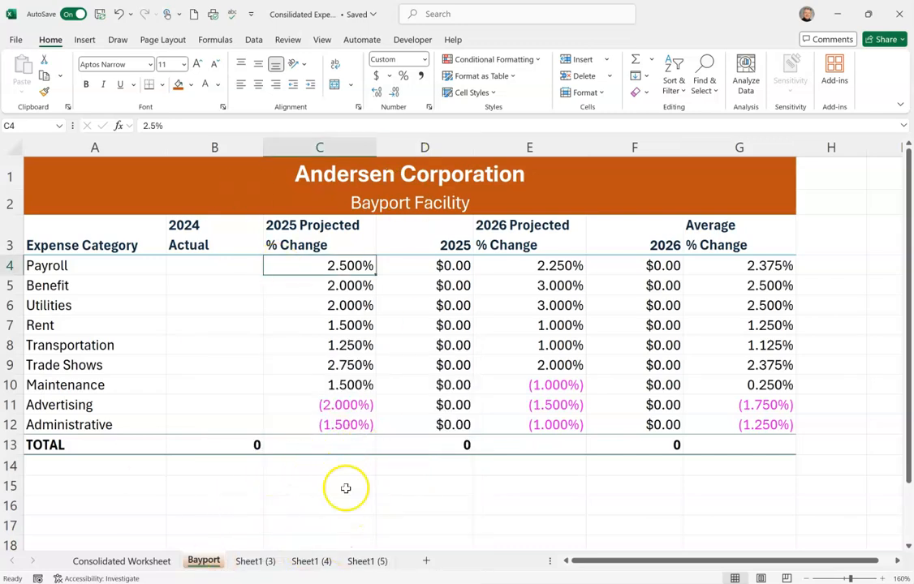
# Replace the subtitle in A2 of Sheet1 (3) with "Renewal Facility", correcting any misspelling.
pyautogui.click(258, 561)
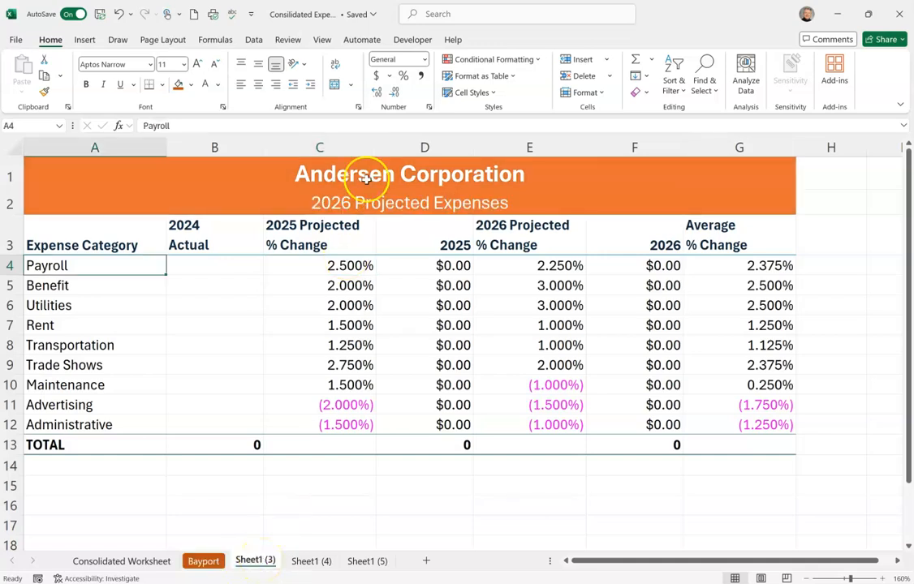
pyautogui.click(375, 204)
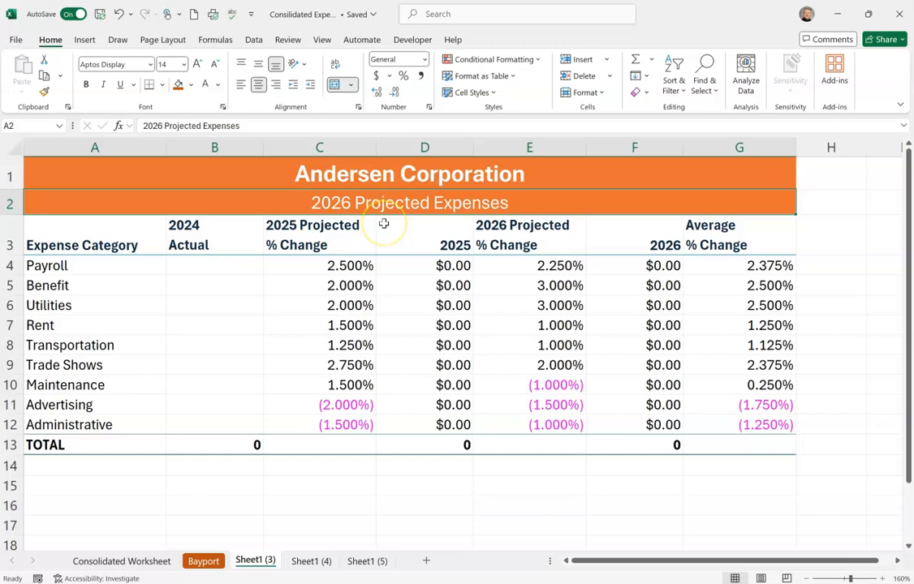
pyautogui.write('Rene')
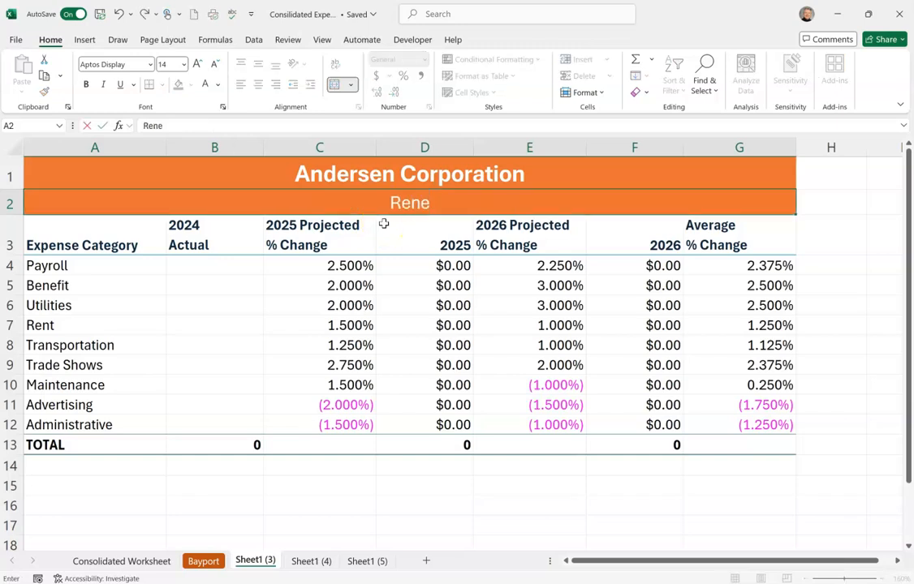
pyautogui.write('wal Fa')
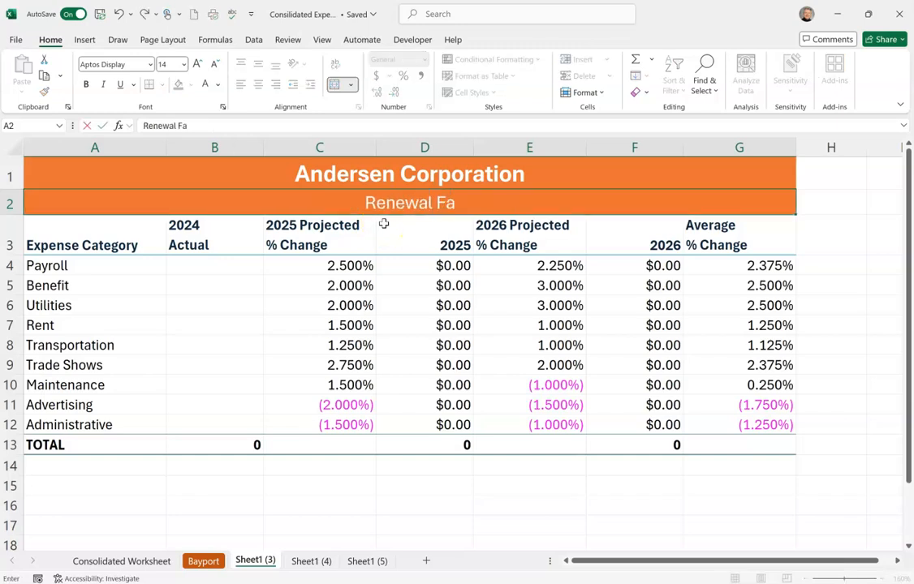
pyautogui.write('vility')
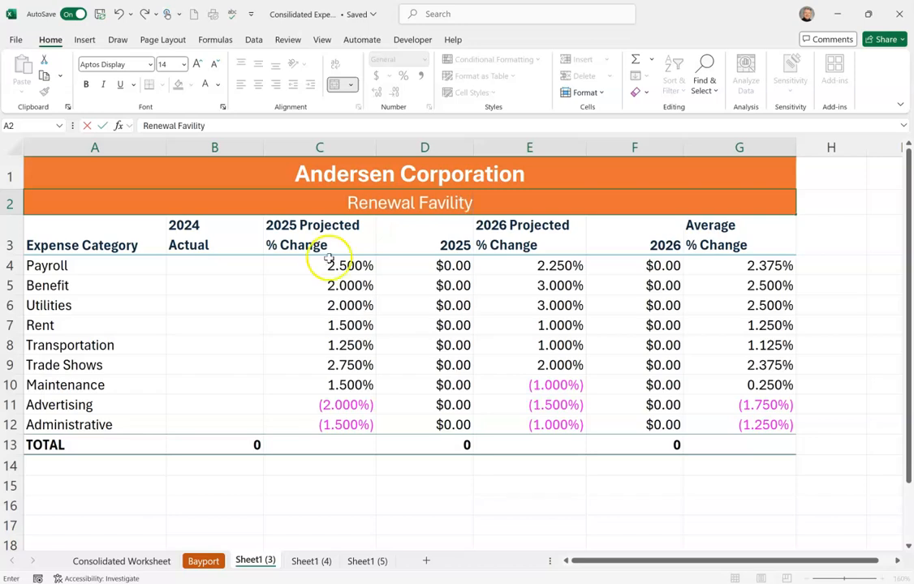
pyautogui.click(449, 200)
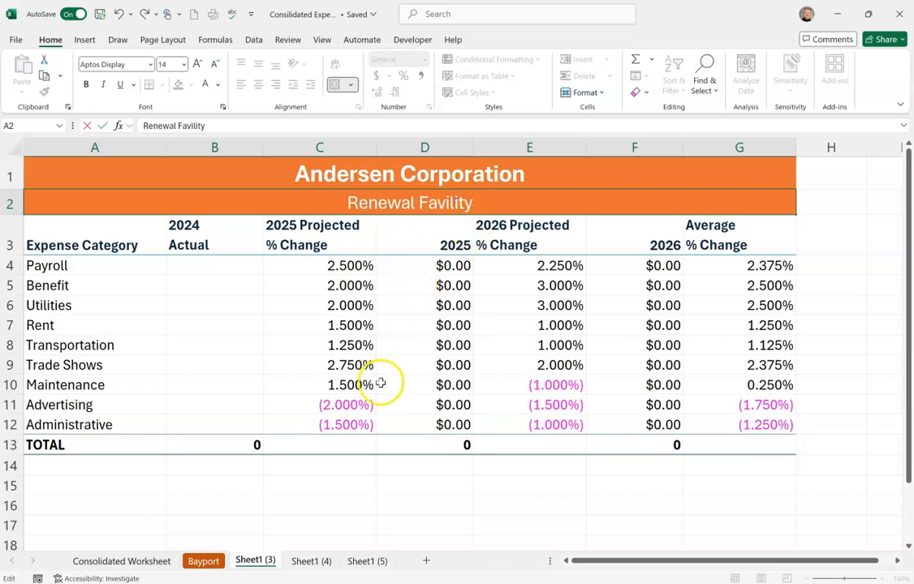
pyautogui.press('Return')
pyautogui.click(459, 203)
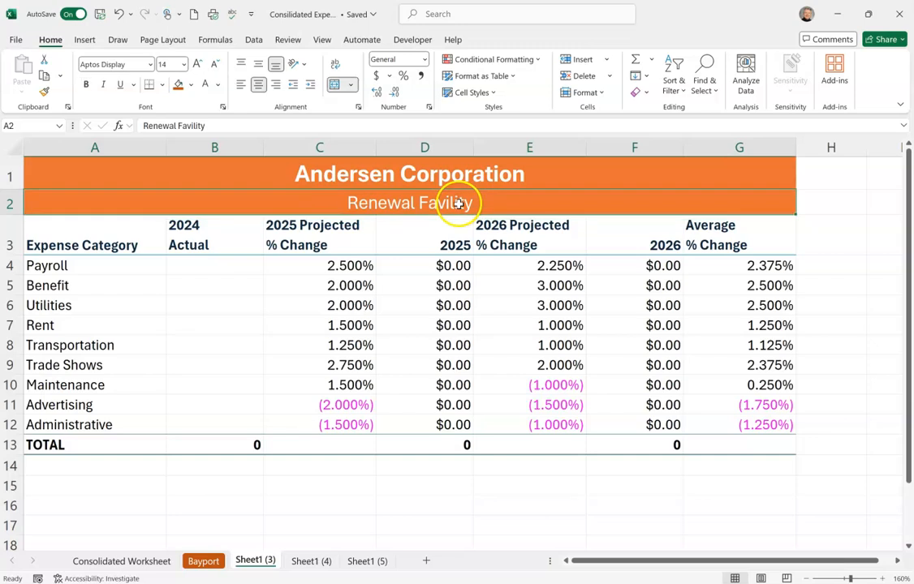
pyautogui.click(185, 126)
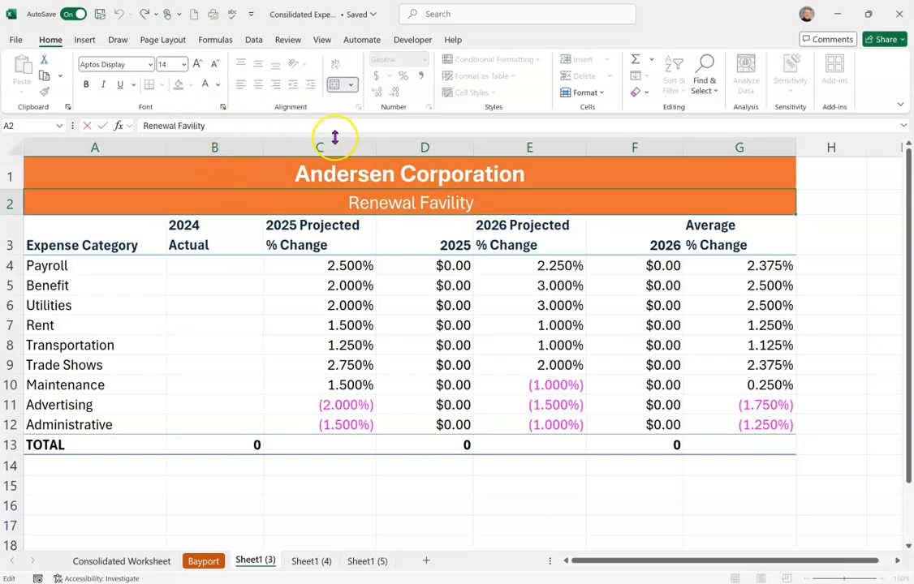
pyautogui.press('BackSpace')
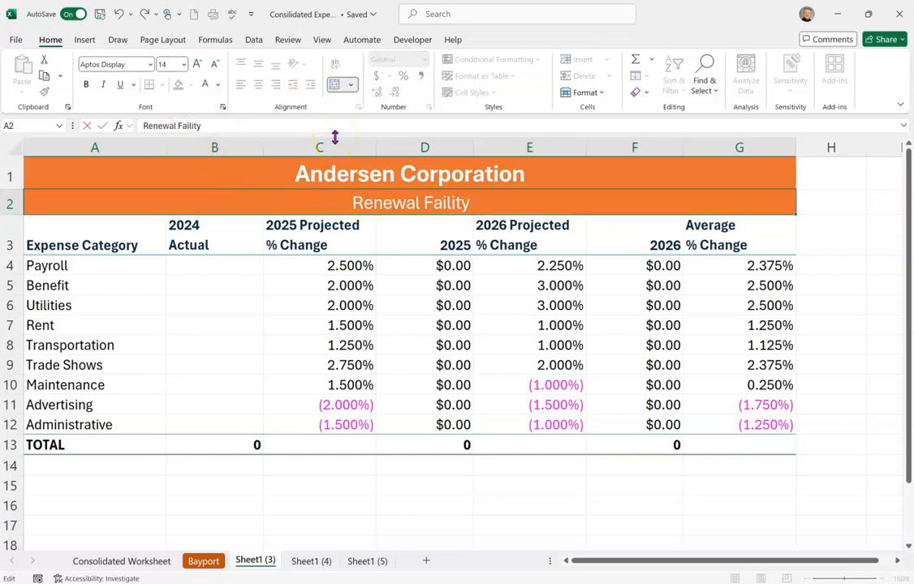
pyautogui.write('c')
pyautogui.press('Return')
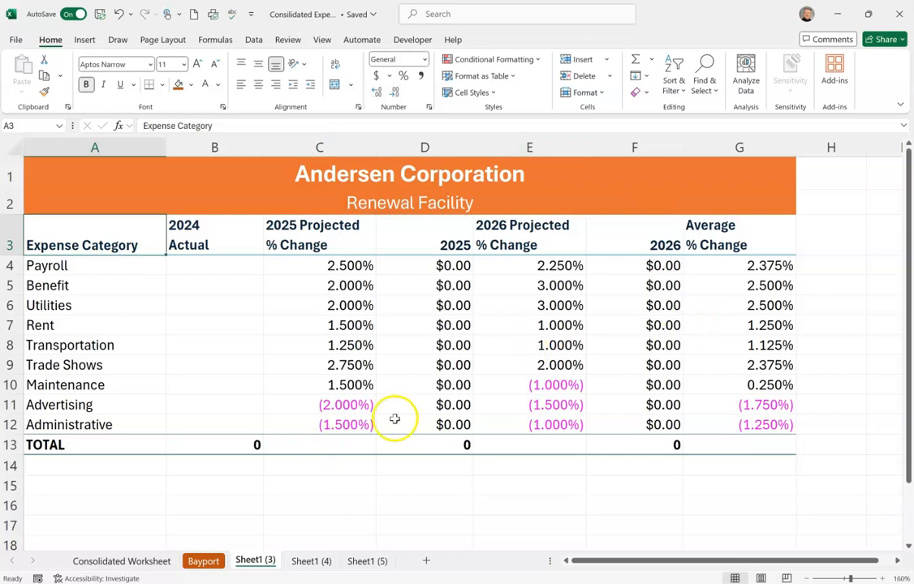
# Rename Sheet1 (3) as Renewal and colour its sheet tab with the light green theme colour.
pyautogui.moveTo(261, 564); pyautogui.dragTo(421, 558)
pyautogui.write('Renewal')
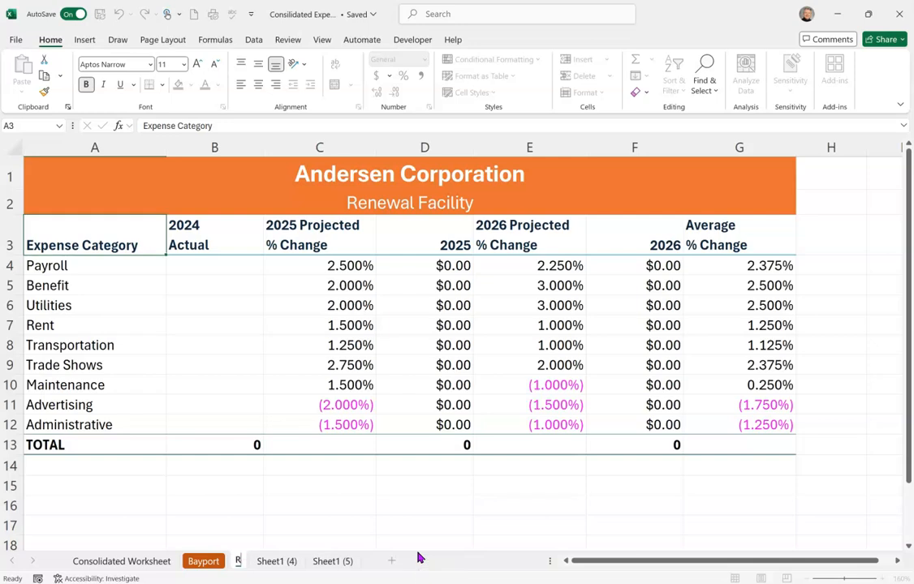
pyautogui.press('Return')
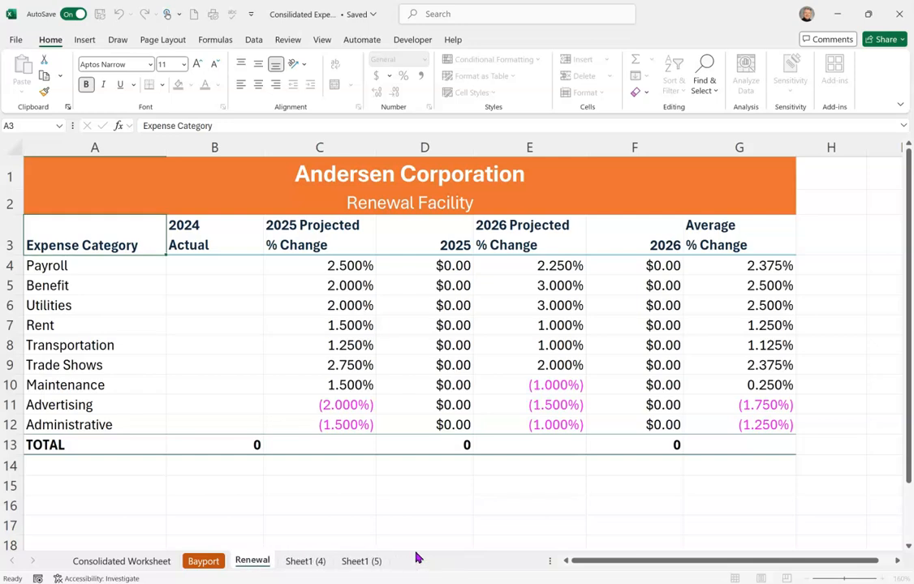
pyautogui.rightClick(251, 561)
pyautogui.moveTo(319, 465)
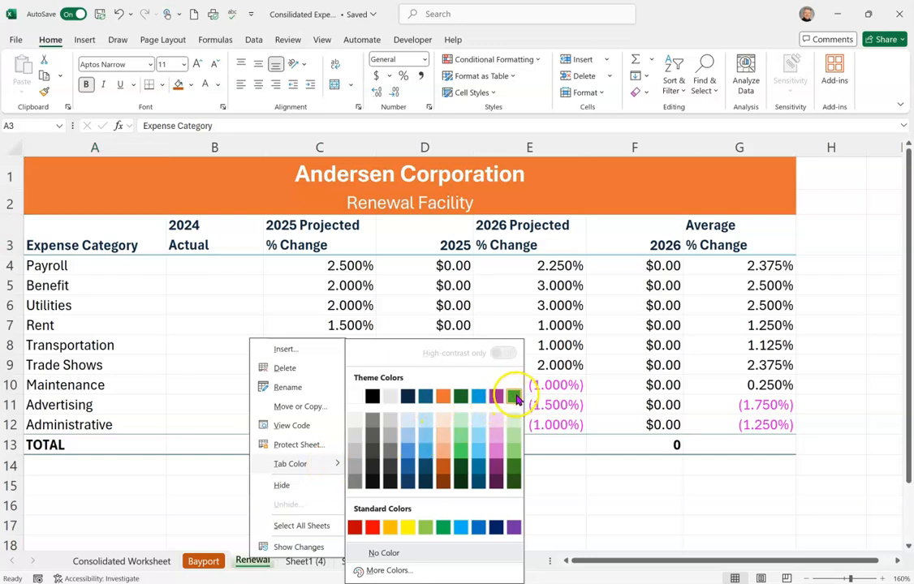
pyautogui.click(514, 396)
# Replace the subtitle in A2 of Sheet1 (4) with "Menomonie Facility".
pyautogui.click(310, 560)
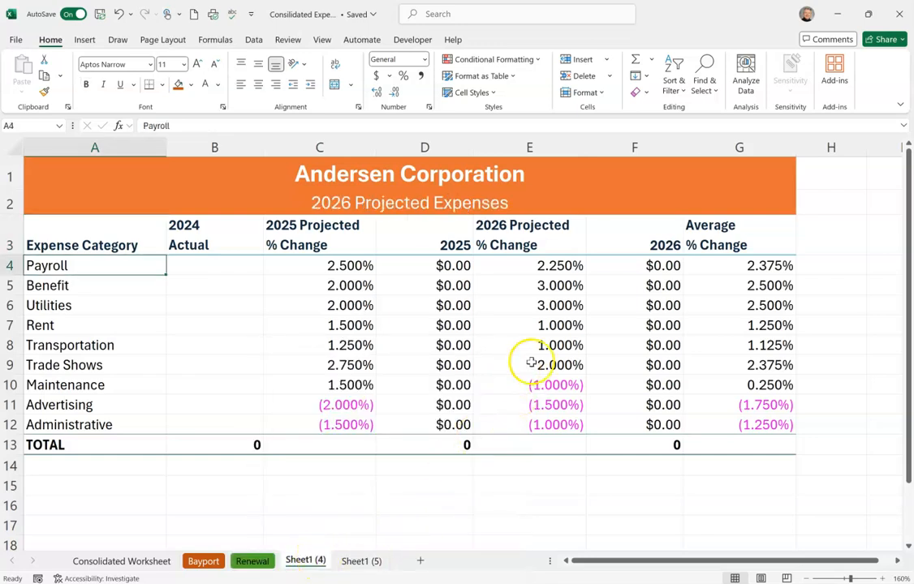
pyautogui.click(363, 203)
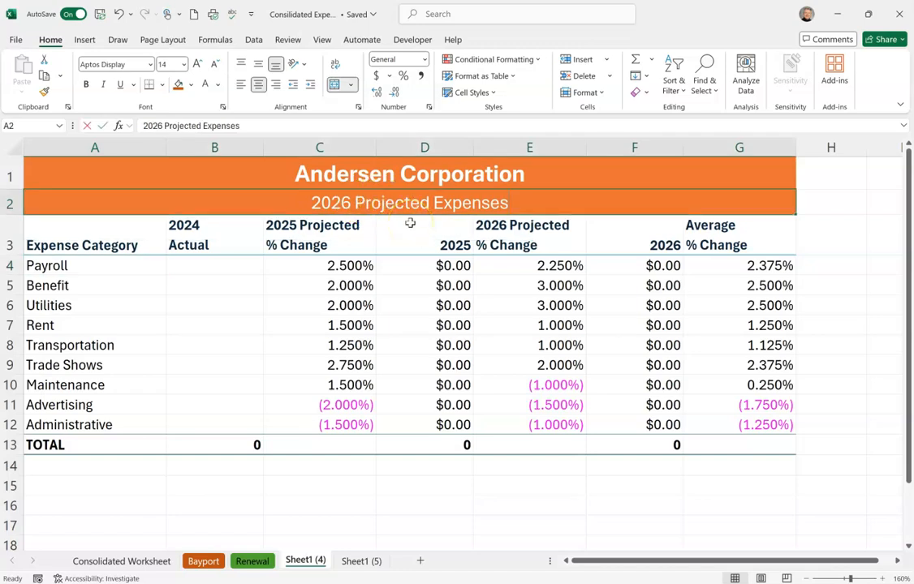
pyautogui.write('o')
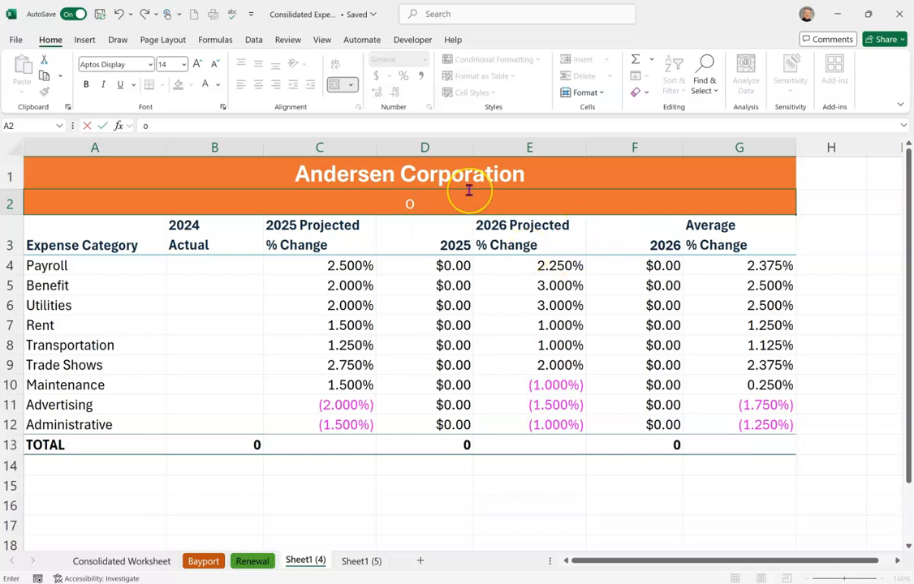
pyautogui.write('Men')
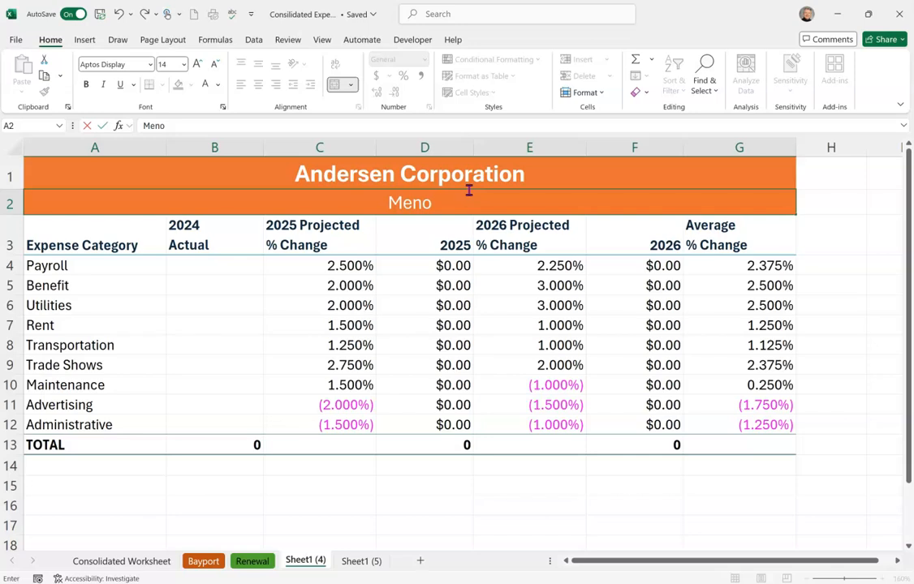
pyautogui.write('omonie')
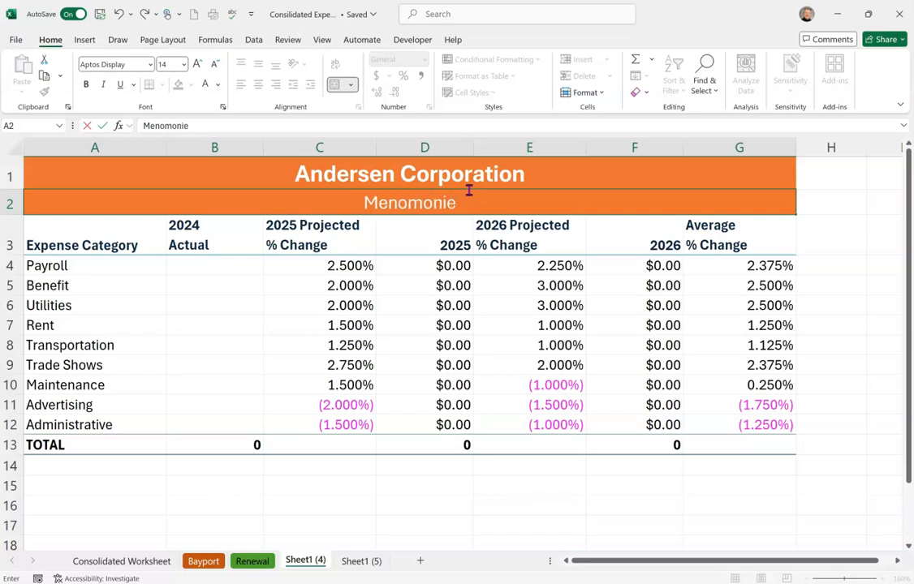
pyautogui.write(' Facility')
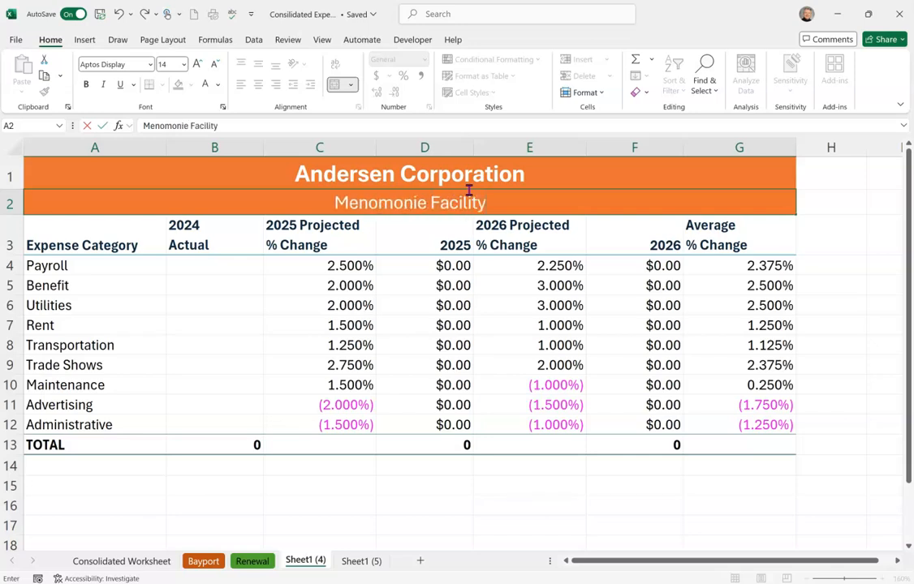
pyautogui.press('Return')
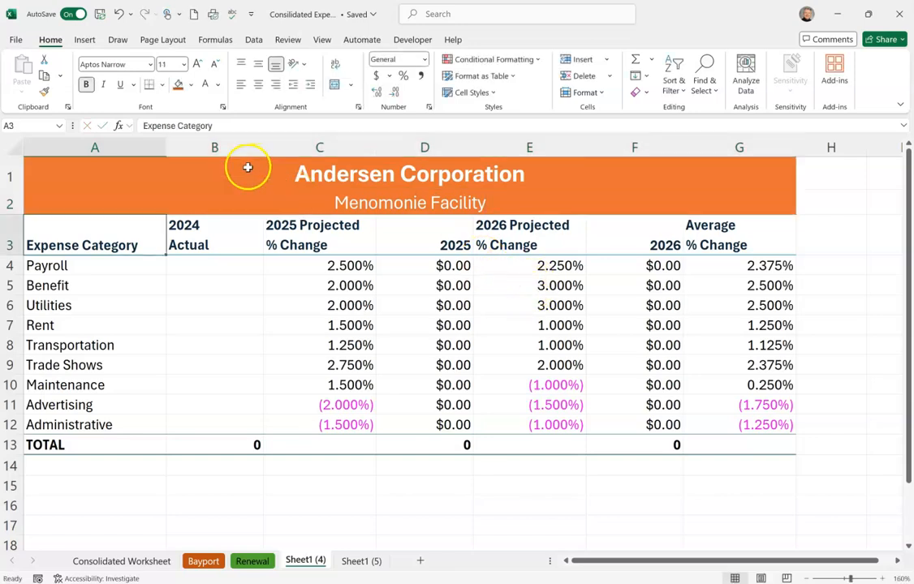
# Fill the title and subtitle rows, A1:A2, of the Menomonie Facility sheet with the theme colour Turquoise, Accent 4.
pyautogui.click(214, 180)
pyautogui.moveTo(214, 180); pyautogui.dragTo(222, 198)
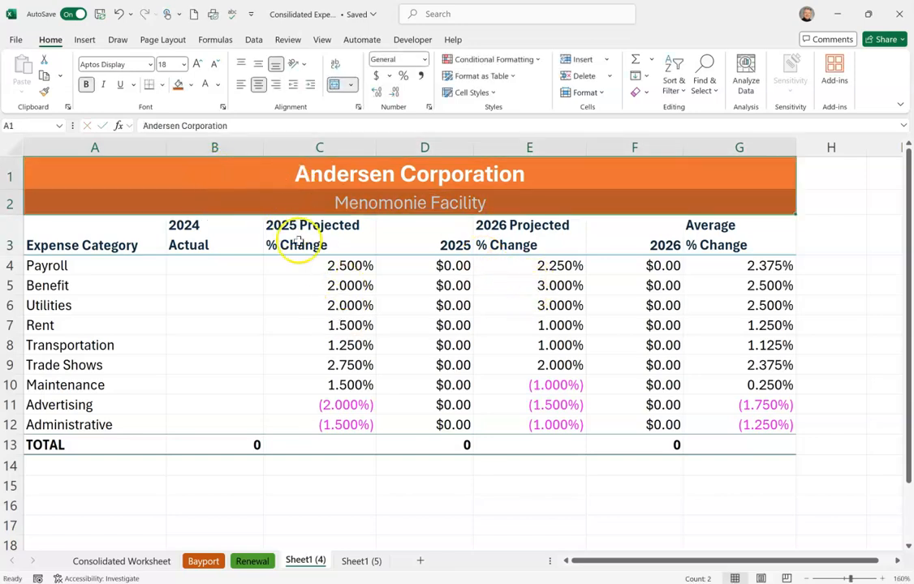
pyautogui.click(191, 85)
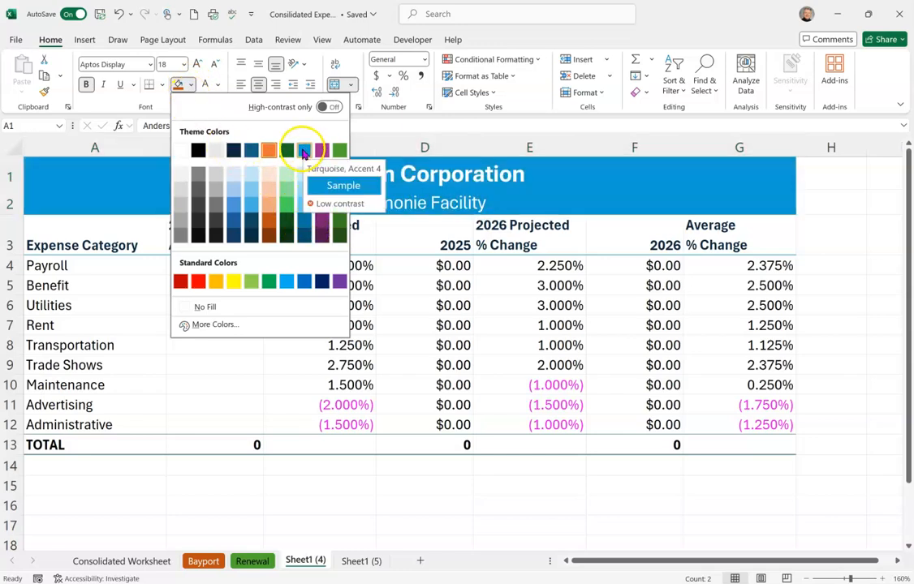
pyautogui.click(303, 152)
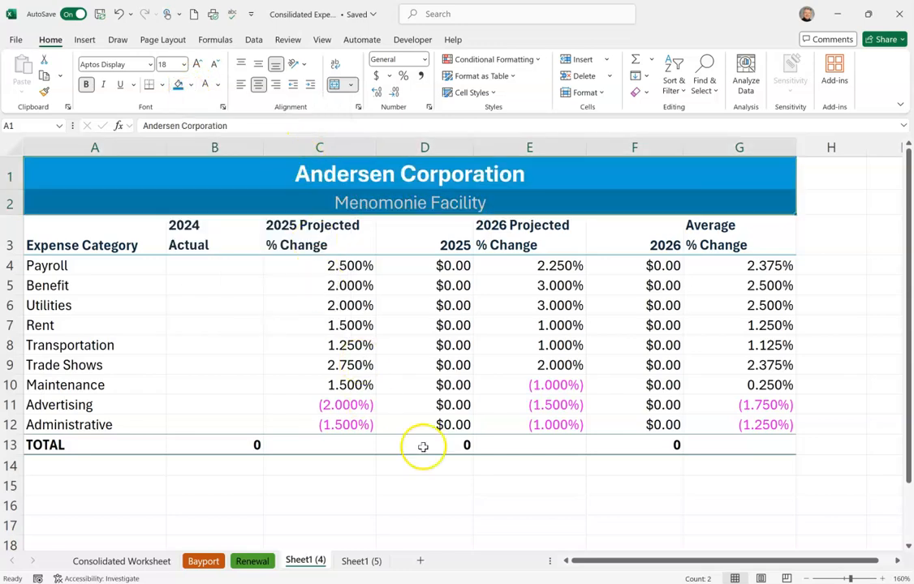
# Rename Sheet1 (4) as Menomonie and give its sheet tab the same turquoise theme colour as its header.
pyautogui.doubleClick(305, 561)
pyautogui.write('Menomonie')
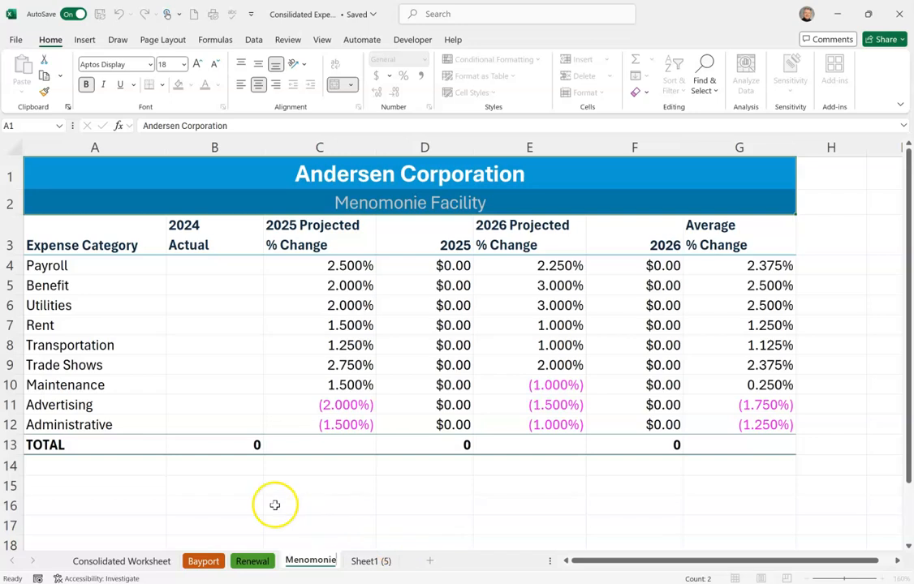
pyautogui.press('Return')
pyautogui.rightClick(298, 559)
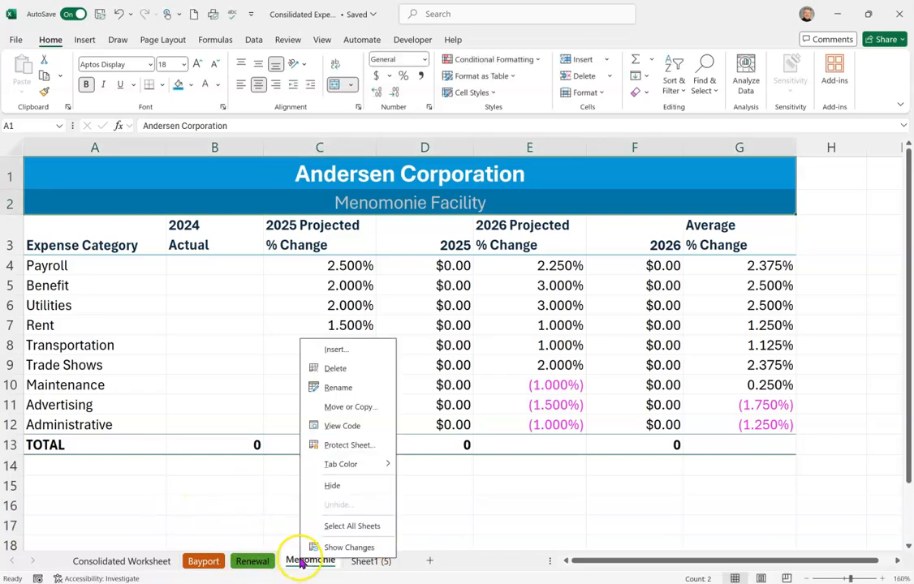
pyautogui.moveTo(373, 466)
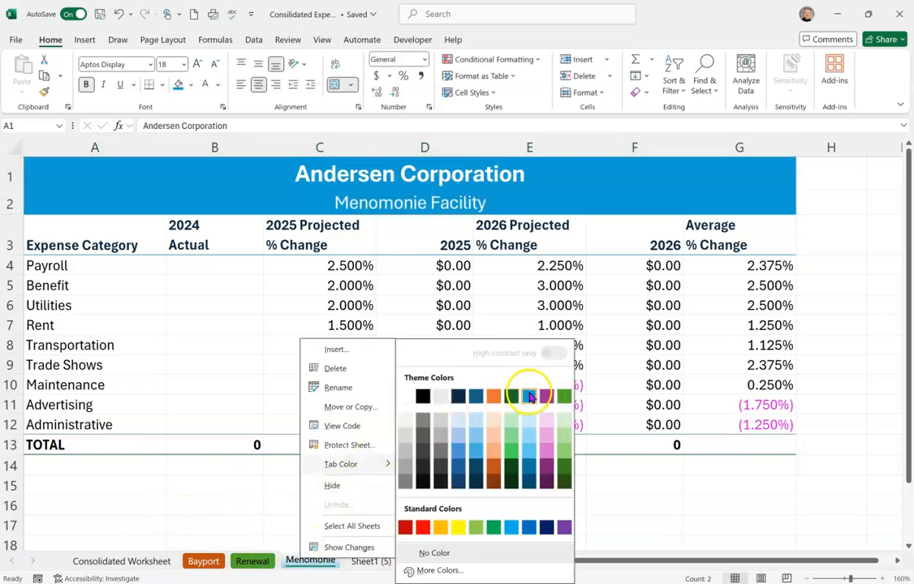
pyautogui.click(529, 395)
# Replace the subtitle in A2 of Sheet1 (5) with "Garland Facility", correcting any misspelling.
pyautogui.click(377, 561)
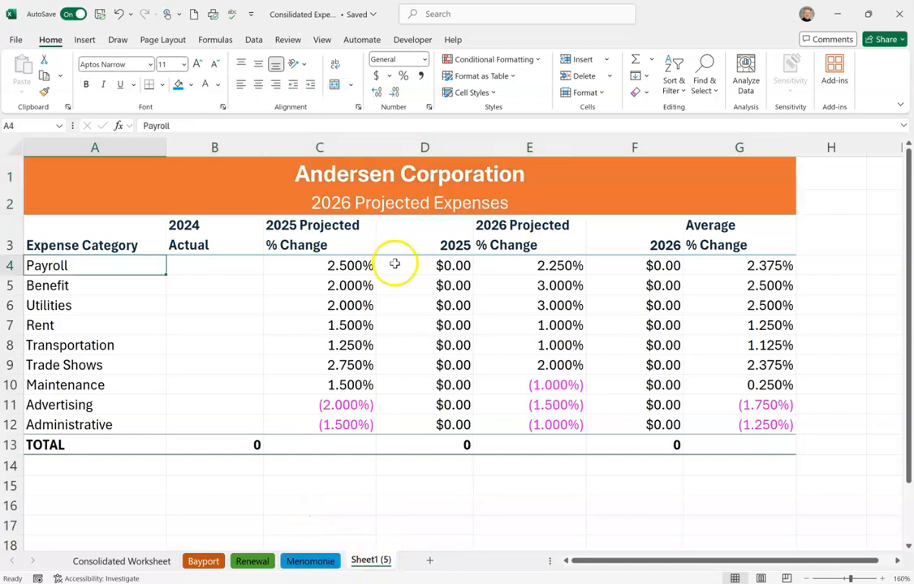
pyautogui.click(375, 205)
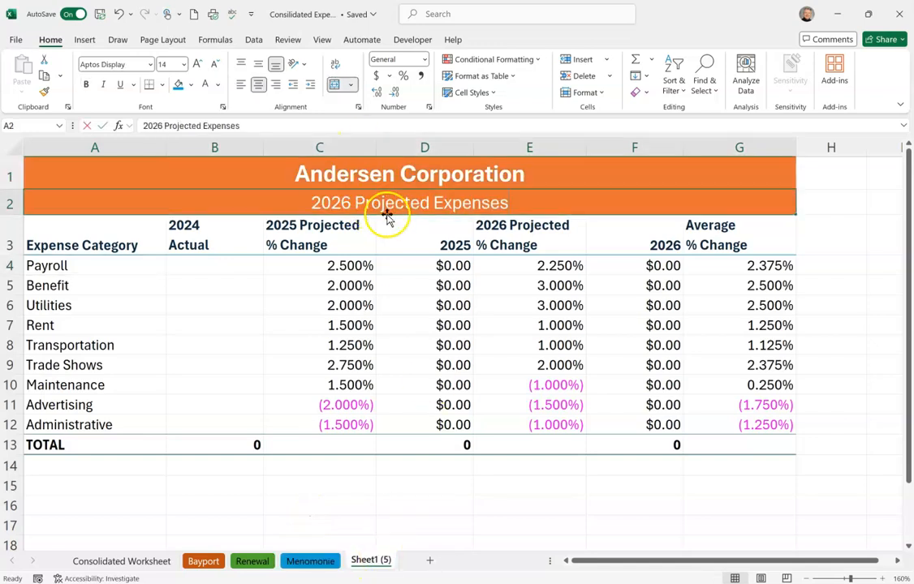
pyautogui.write('Garland Facilituy')
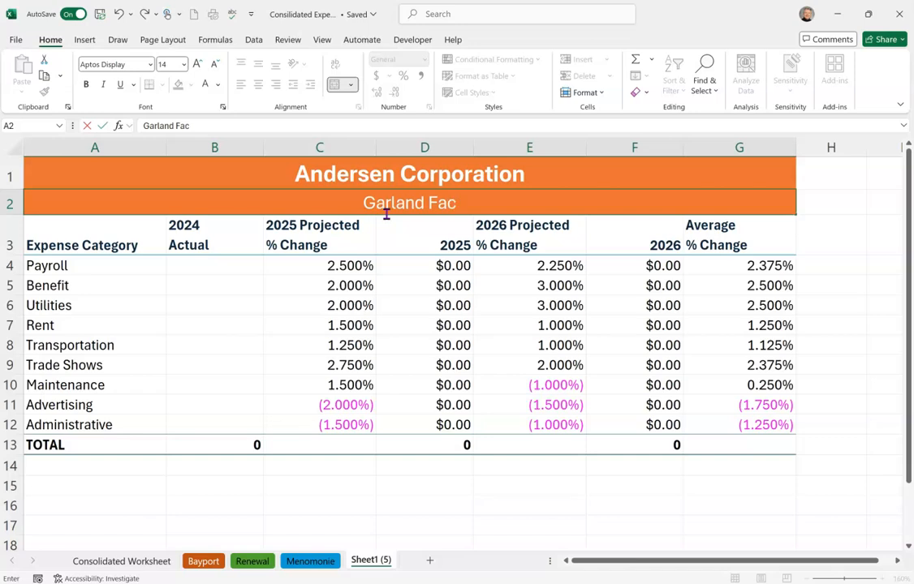
pyautogui.press('BackSpace')
pyautogui.press('BackSpace')
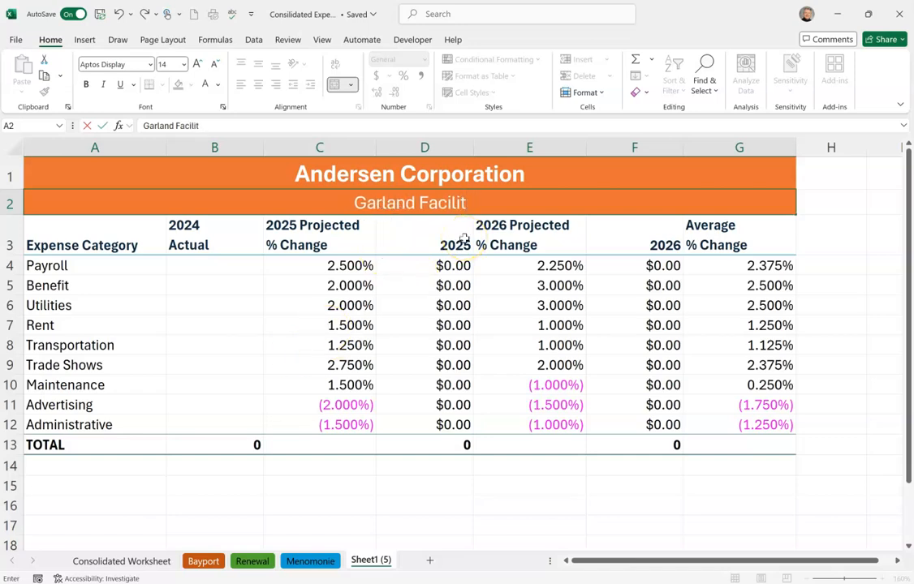
pyautogui.write('y')
pyautogui.press('Return')
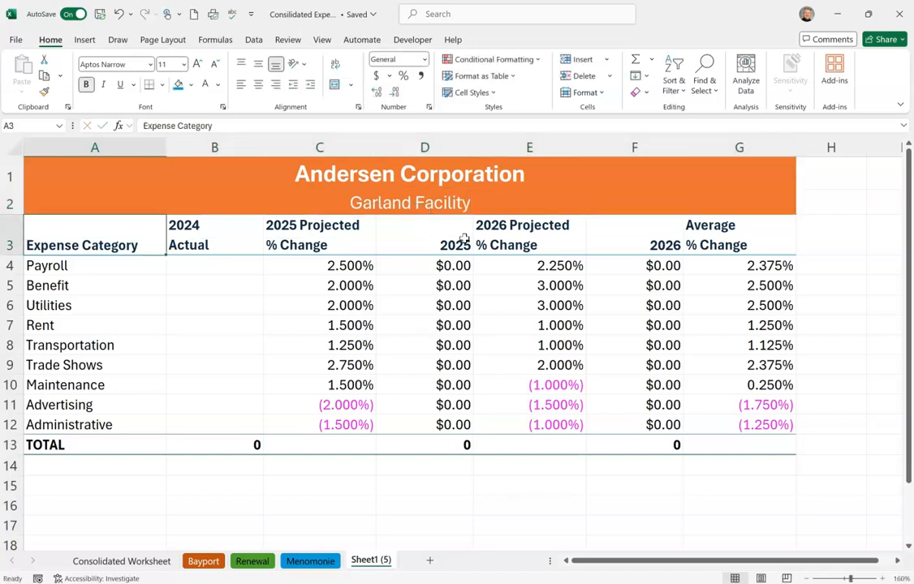
# Rename Sheet1 (5) as Garland and colour its sheet tab with the purple theme colour.
pyautogui.doubleClick(363, 560)
pyautogui.write('Garland')
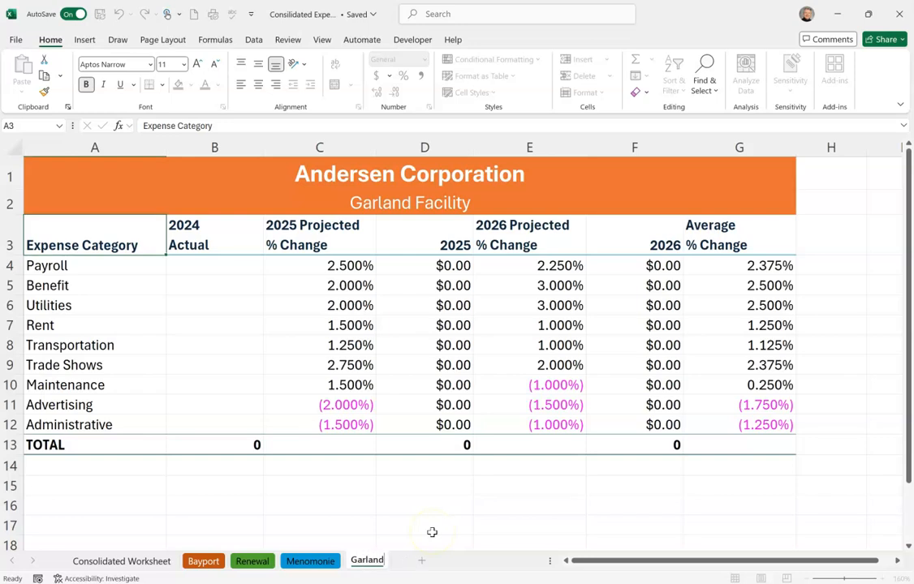
pyautogui.press('Return')
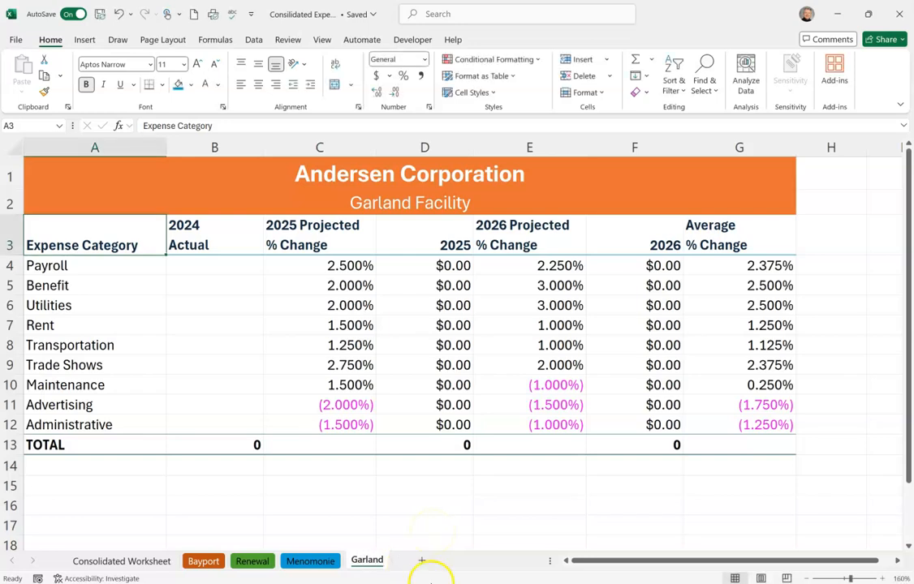
pyautogui.rightClick(366, 560)
pyautogui.moveTo(444, 464)
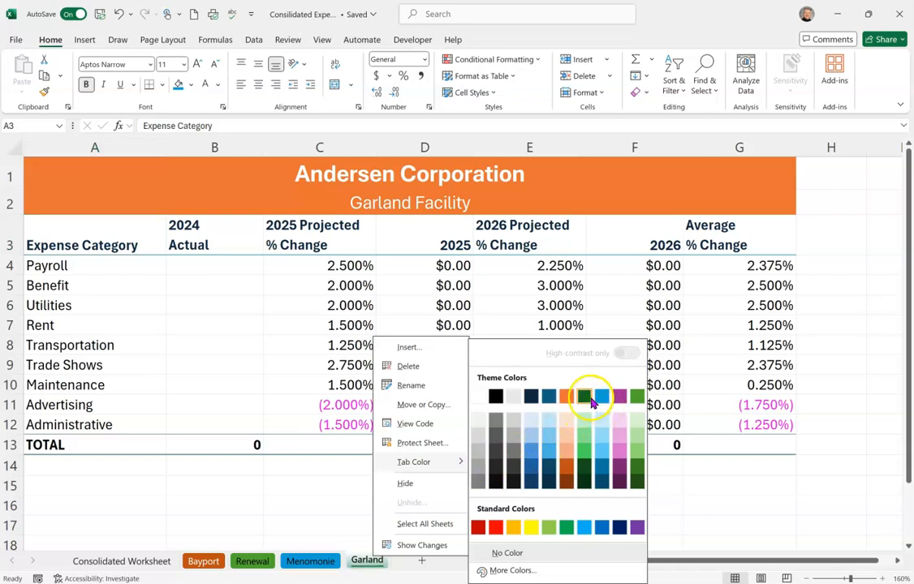
pyautogui.click(621, 397)
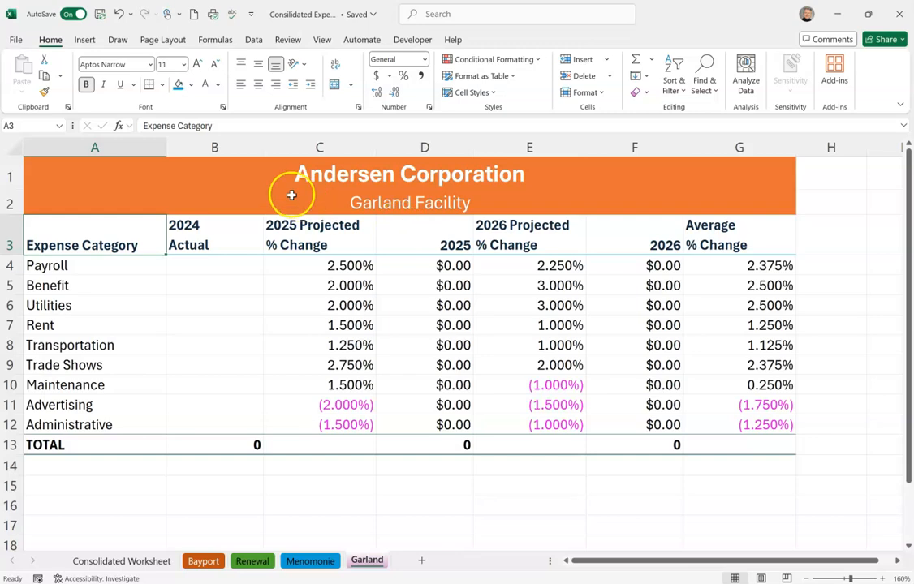
# Fill the title and subtitle rows, A1:A2, of the Garland sheet with the purple theme colour matching its tab.
pyautogui.click(369, 193)
pyautogui.moveTo(152, 185); pyautogui.dragTo(154, 202)
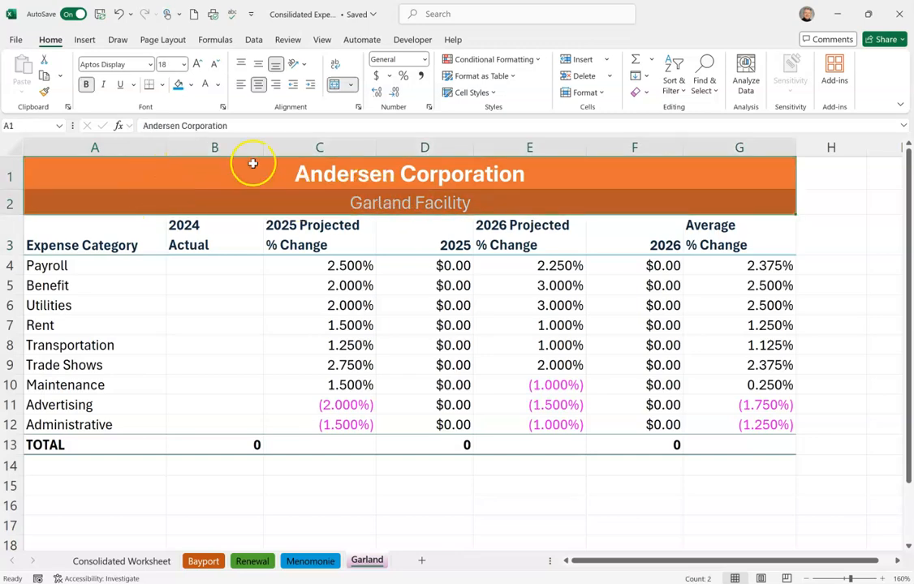
pyautogui.click(193, 86)
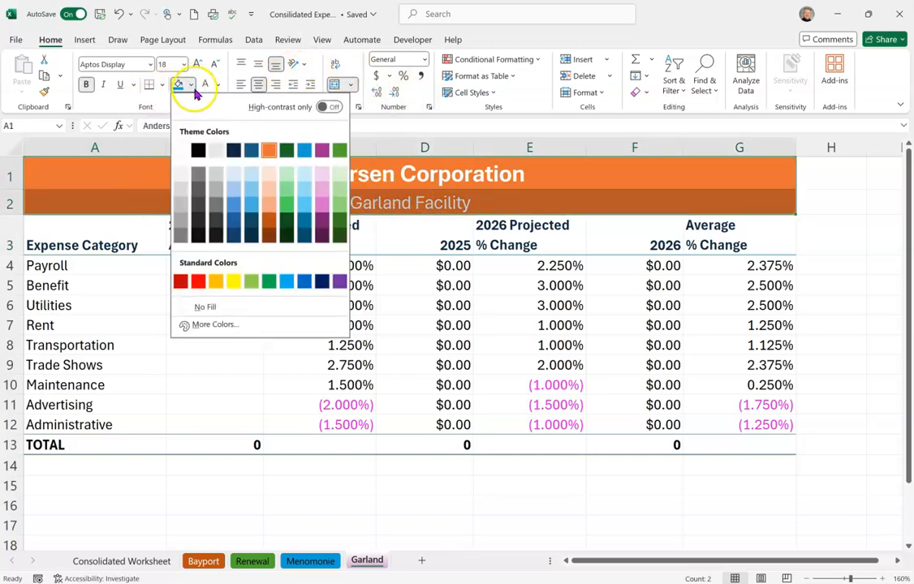
pyautogui.click(321, 149)
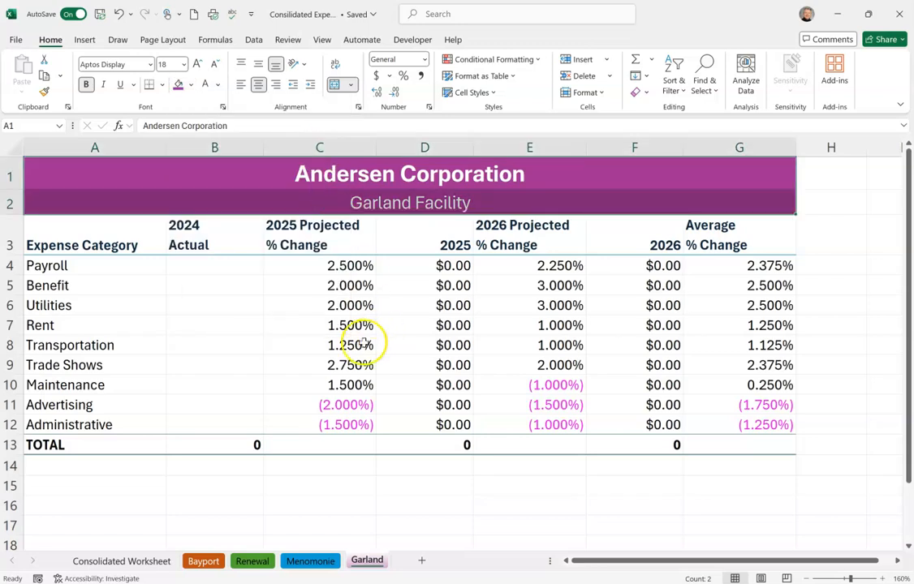
# Review the headers and tab colours of the Menomonie, Renewal and Bayport sheets and the Consolidated Worksheet.
pyautogui.click(320, 562)
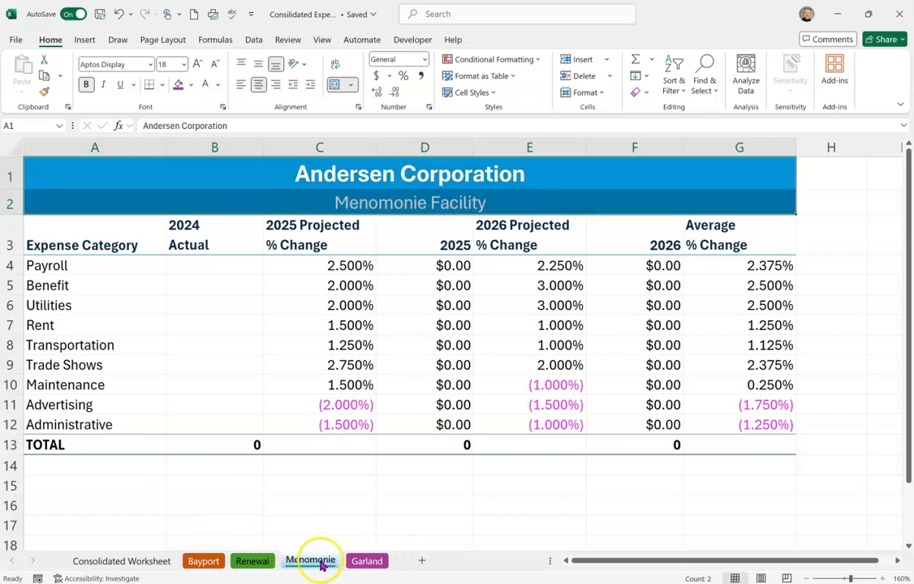
pyautogui.click(254, 561)
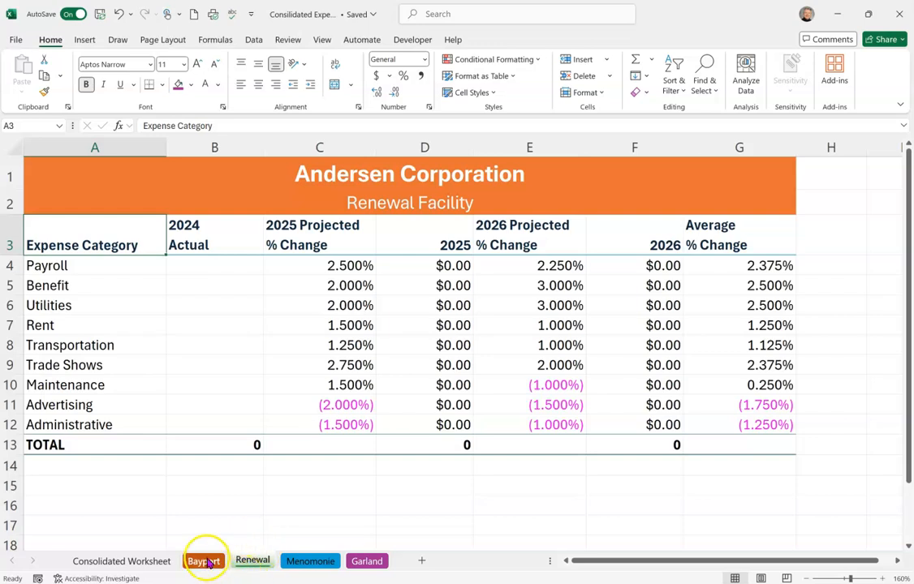
pyautogui.click(205, 561)
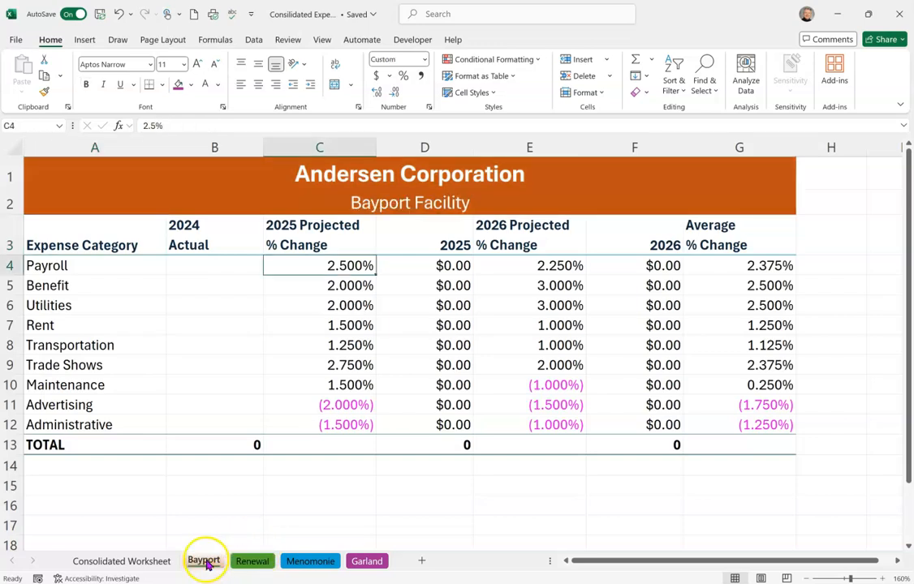
pyautogui.click(134, 568)
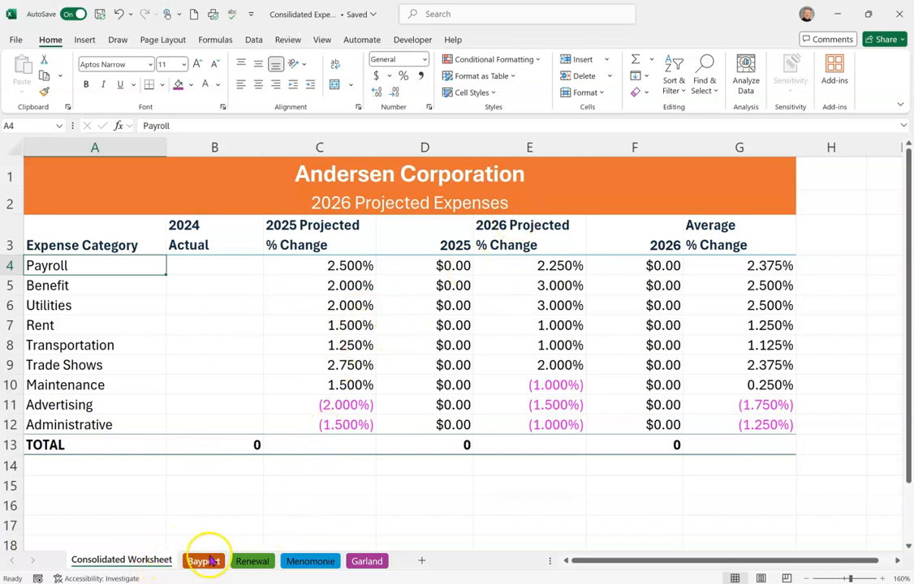
# Return to the Bayport sheet and dismiss the pop-up notifications covering it.
pyautogui.click(208, 563)
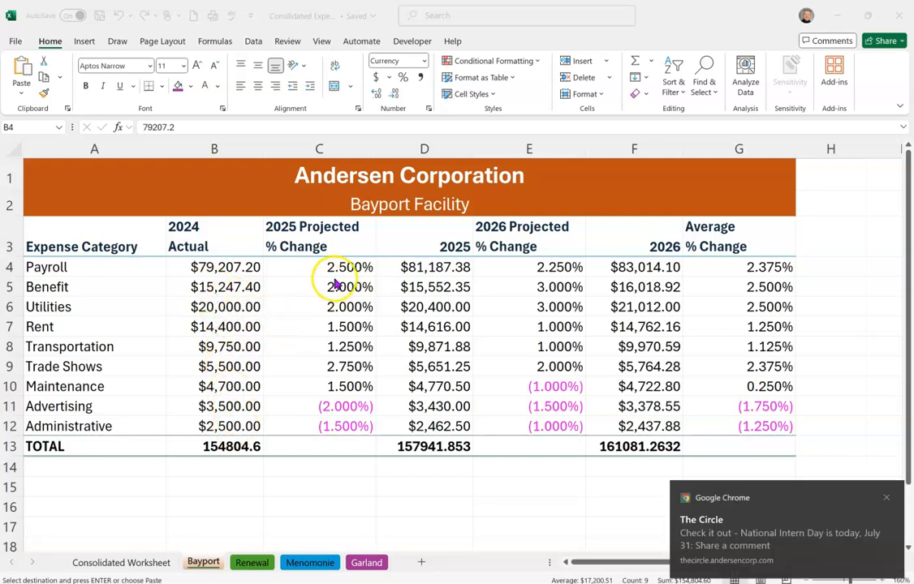
pyautogui.click(885, 497)
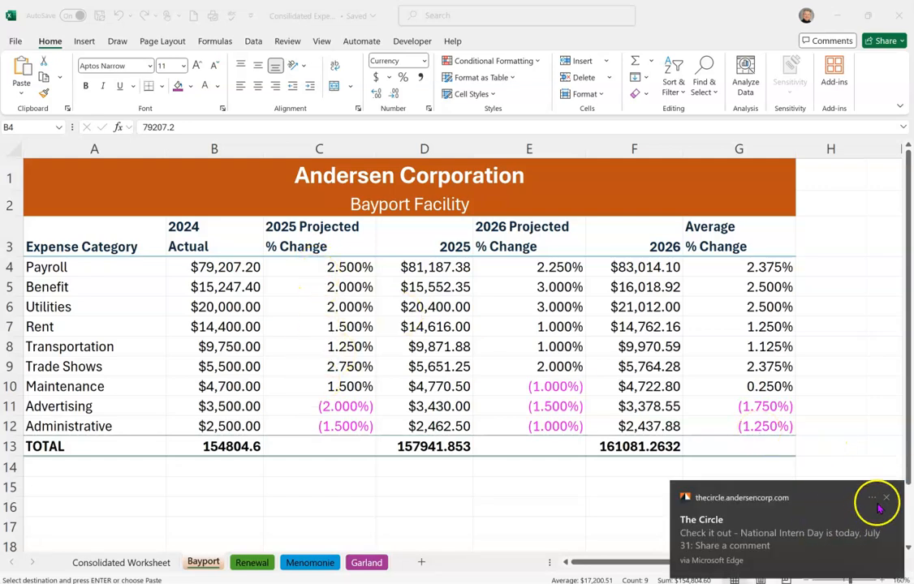
pyautogui.click(888, 497)
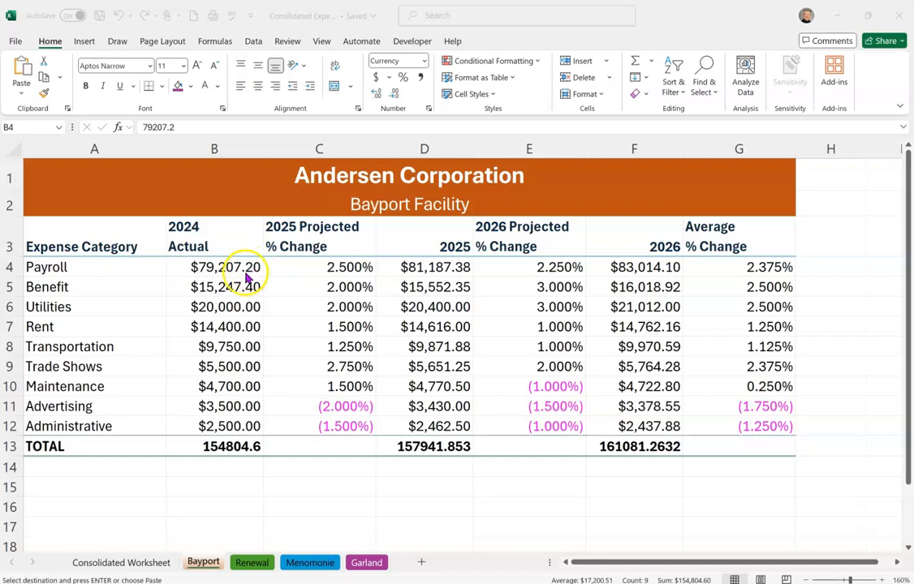
# Fill the title and subtitle rows, A1:A2, of the Renewal sheet with the green theme colour matching its tab.
pyautogui.click(252, 563)
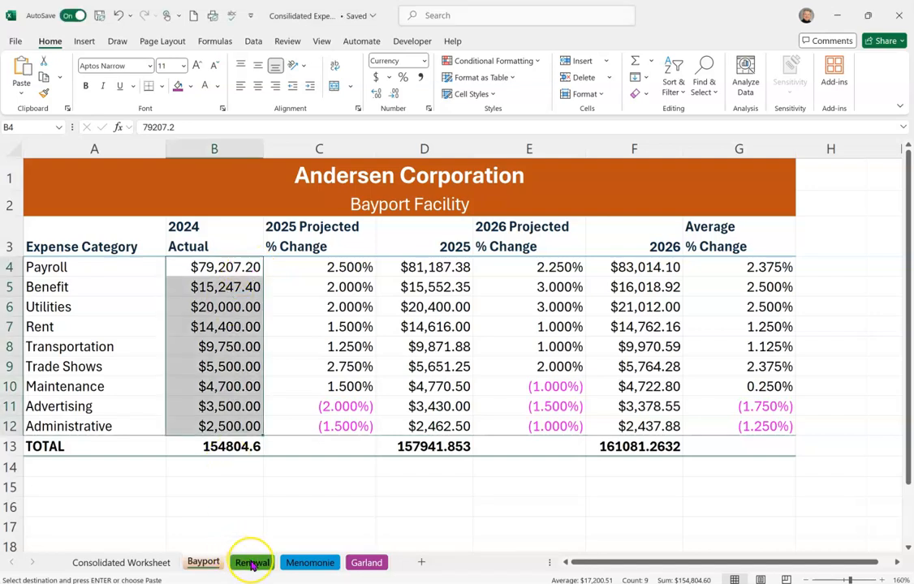
pyautogui.click(252, 564)
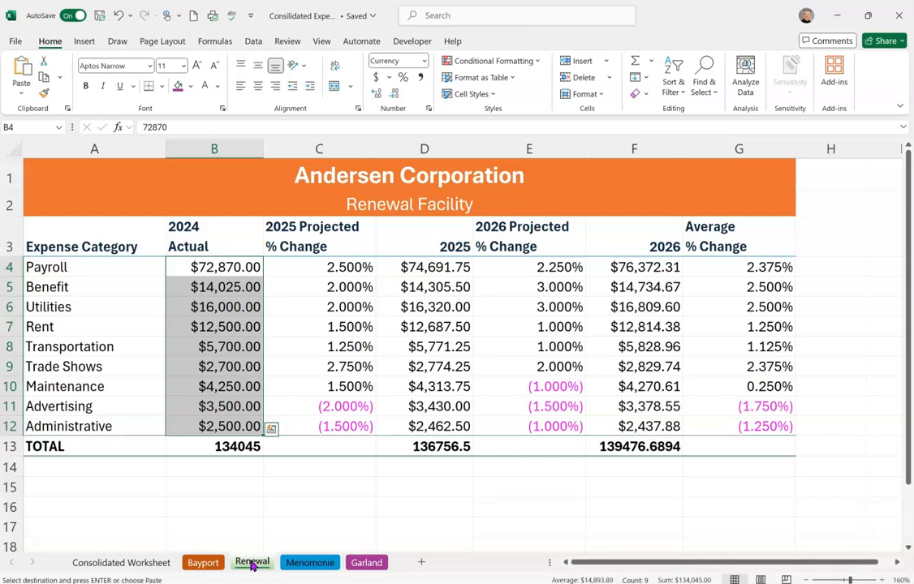
pyautogui.moveTo(138, 169); pyautogui.dragTo(408, 197)
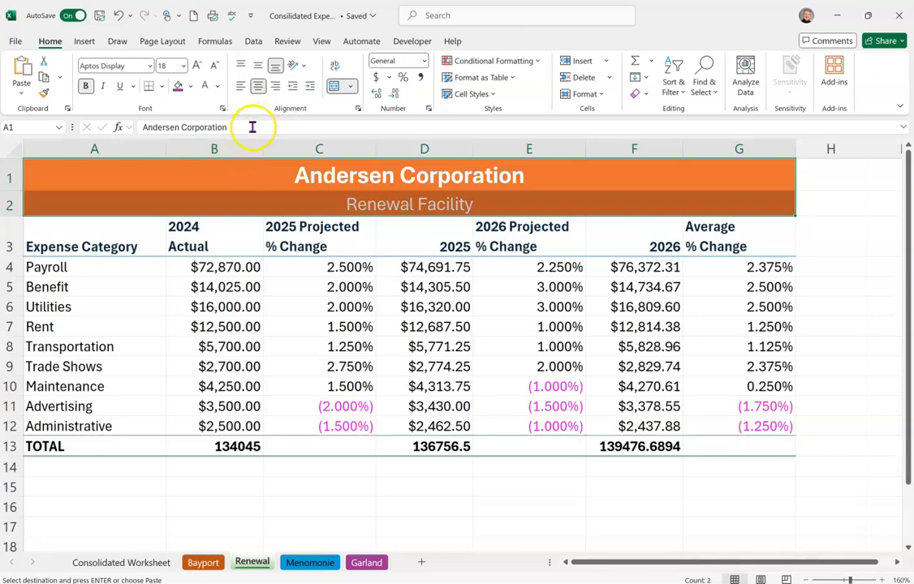
pyautogui.click(192, 87)
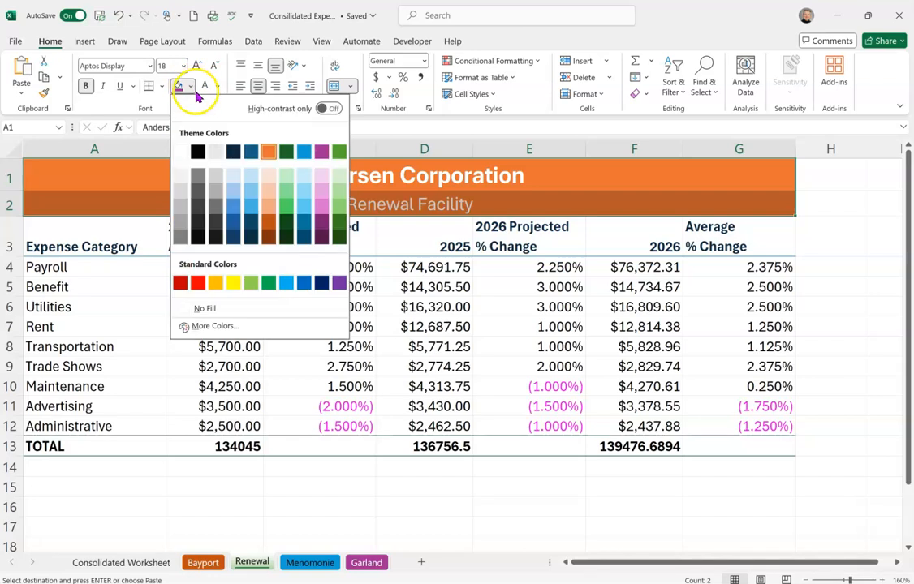
pyautogui.click(340, 150)
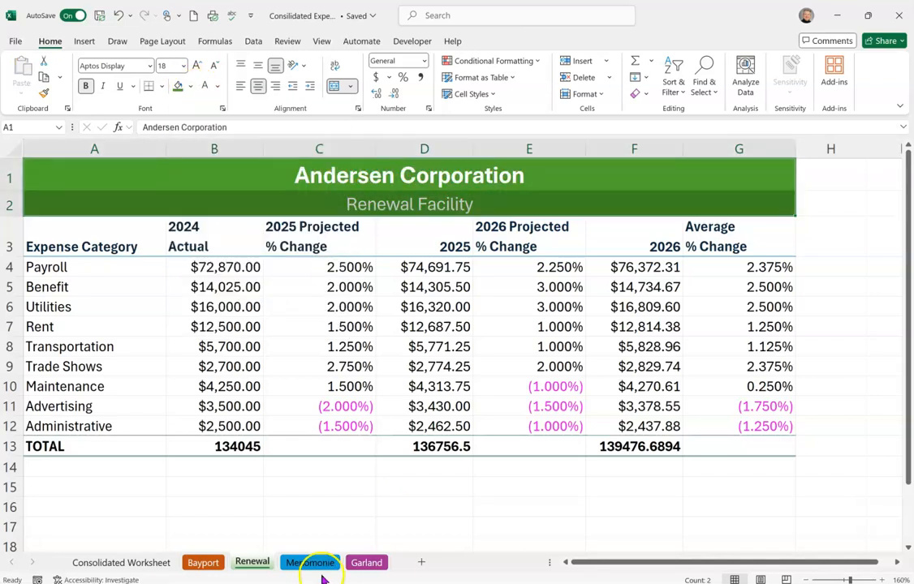
# Check that the header fills of the Menomonie, Garland, Bayport and Consolidated Worksheet sheets suit their tab colours.
pyautogui.click(320, 563)
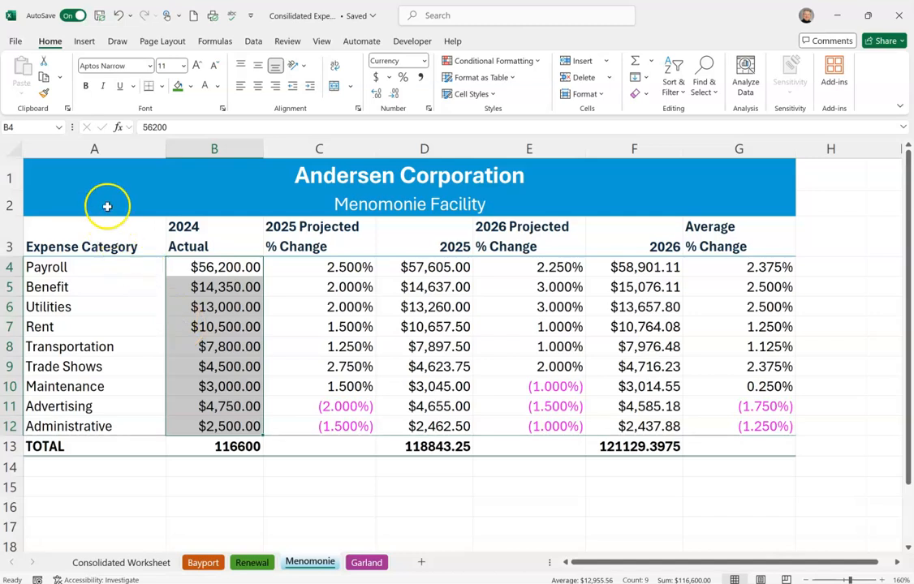
pyautogui.click(106, 179)
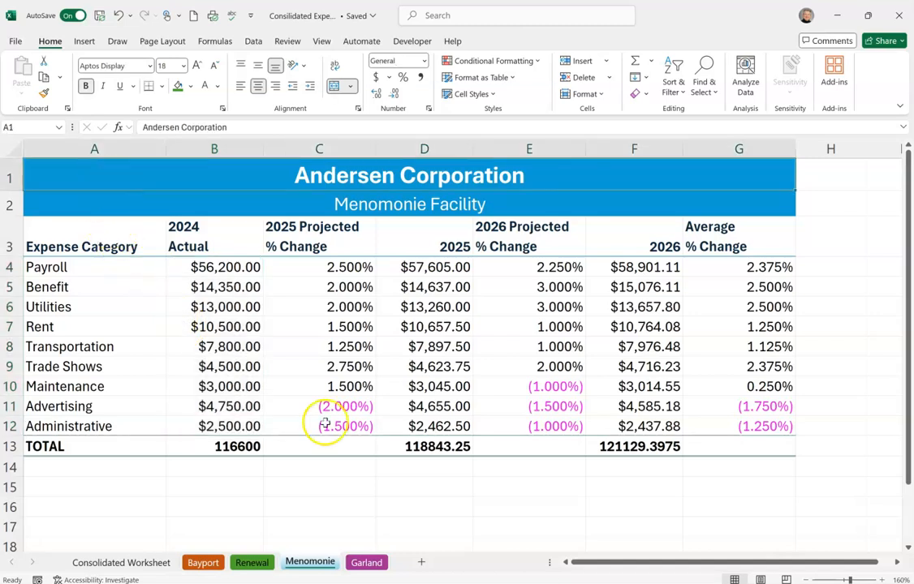
pyautogui.click(366, 563)
pyautogui.click(81, 172)
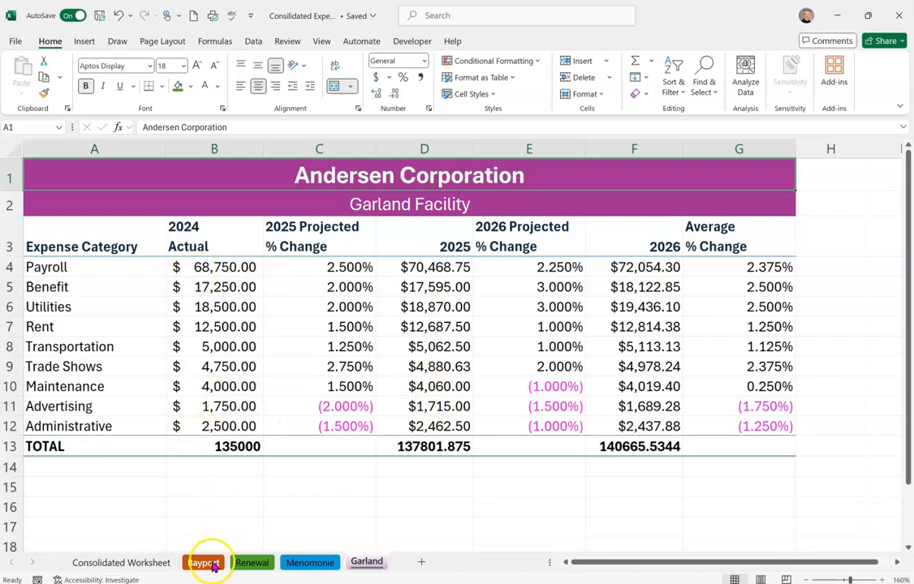
pyautogui.click(209, 563)
pyautogui.click(166, 563)
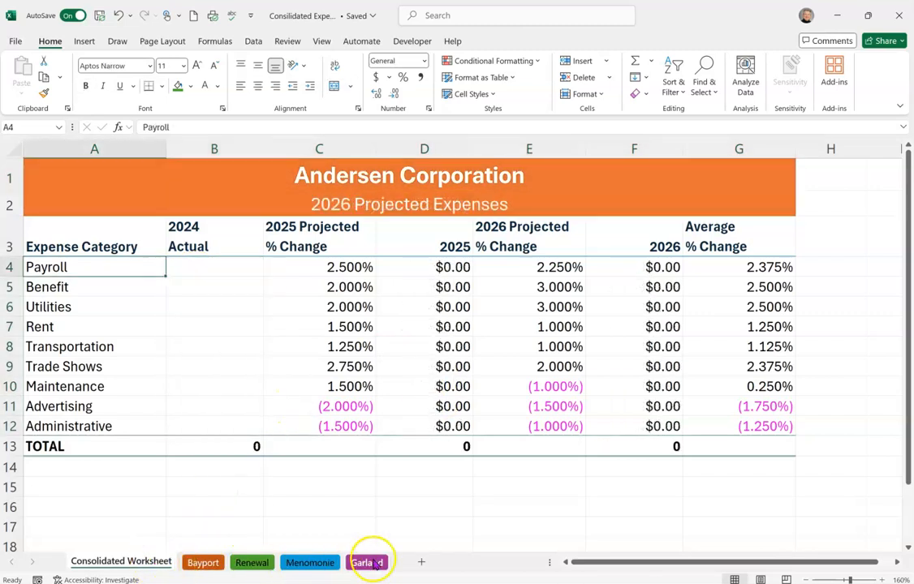
pyautogui.click(203, 563)
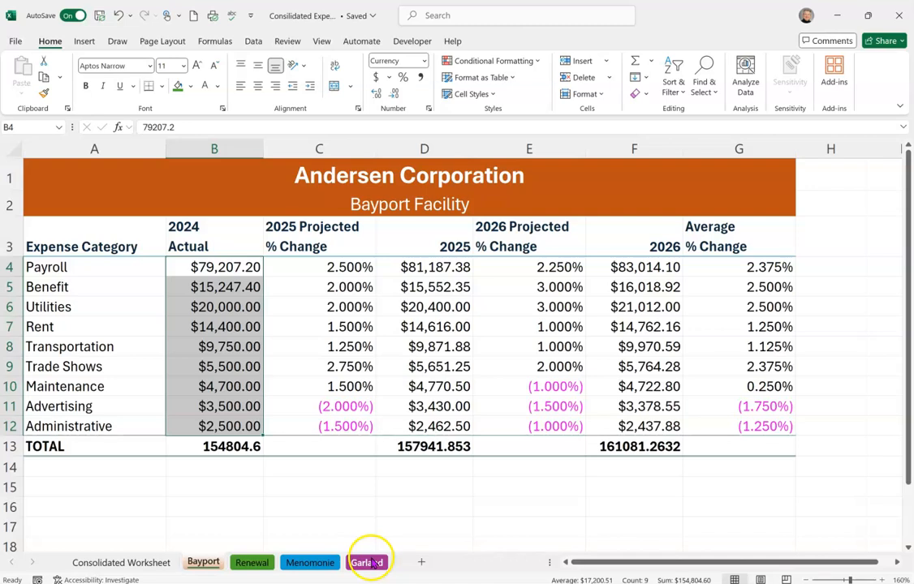
# Group all sheets from Consolidated Worksheet through Garland and format the totals in B13, D13 and F13 as Currency.
pyautogui.click(146, 566)
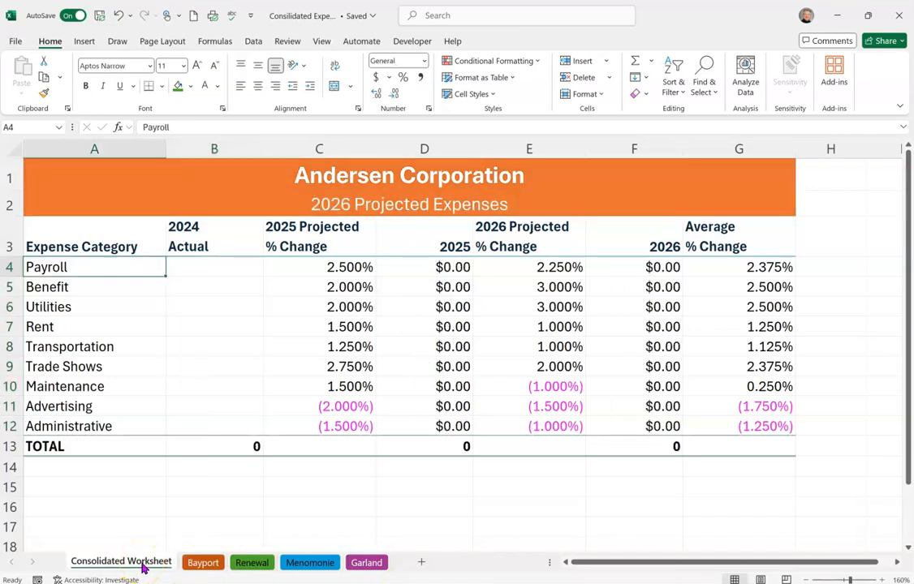
pyautogui.keyDown('shift'); pyautogui.click(371, 565); pyautogui.keyUp('shift')
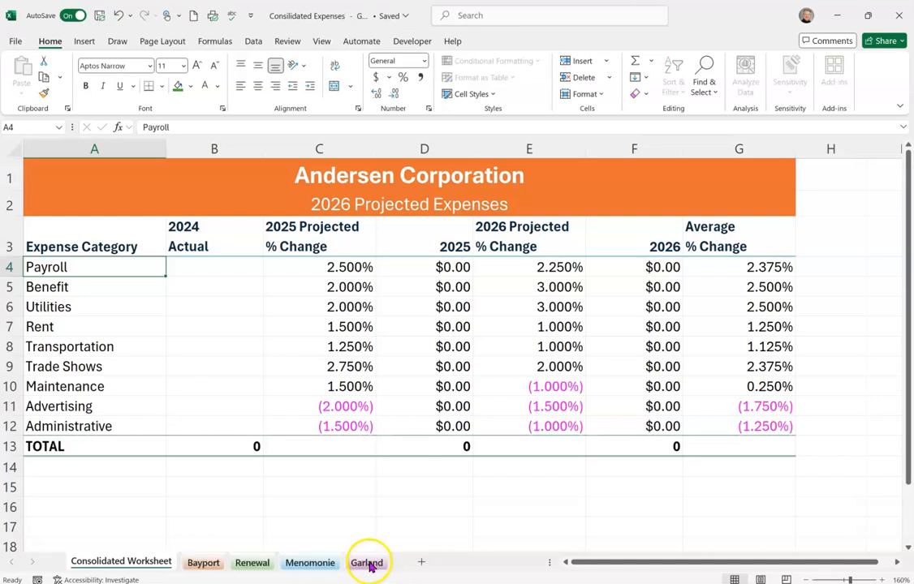
pyautogui.click(235, 443)
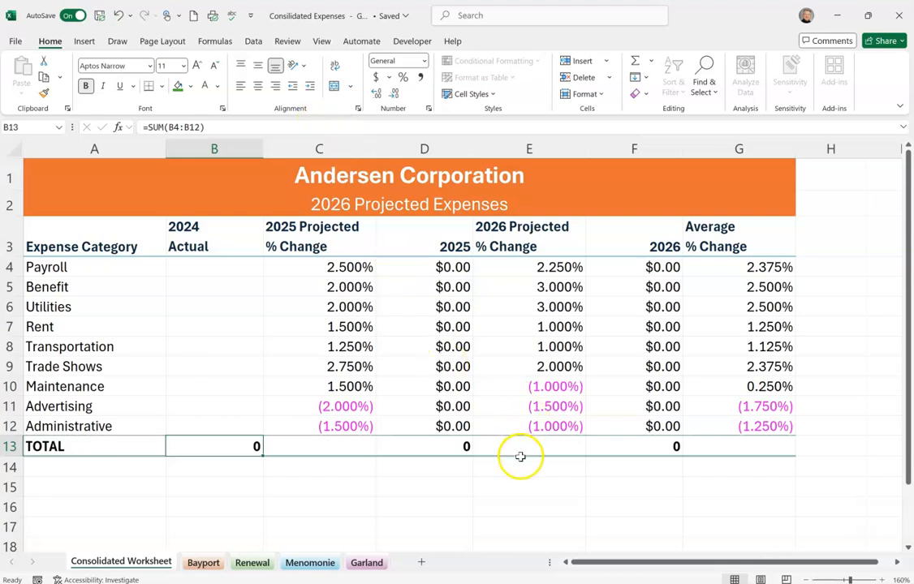
pyautogui.keyDown('ctrl'); pyautogui.click(451, 446); pyautogui.keyUp('ctrl')
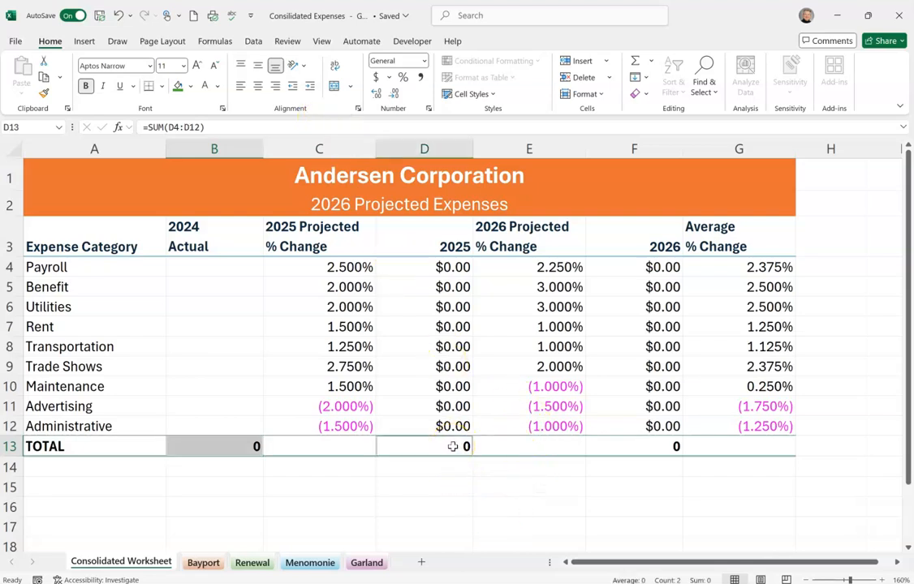
pyautogui.keyDown('ctrl'); pyautogui.click(659, 448); pyautogui.keyUp('ctrl')
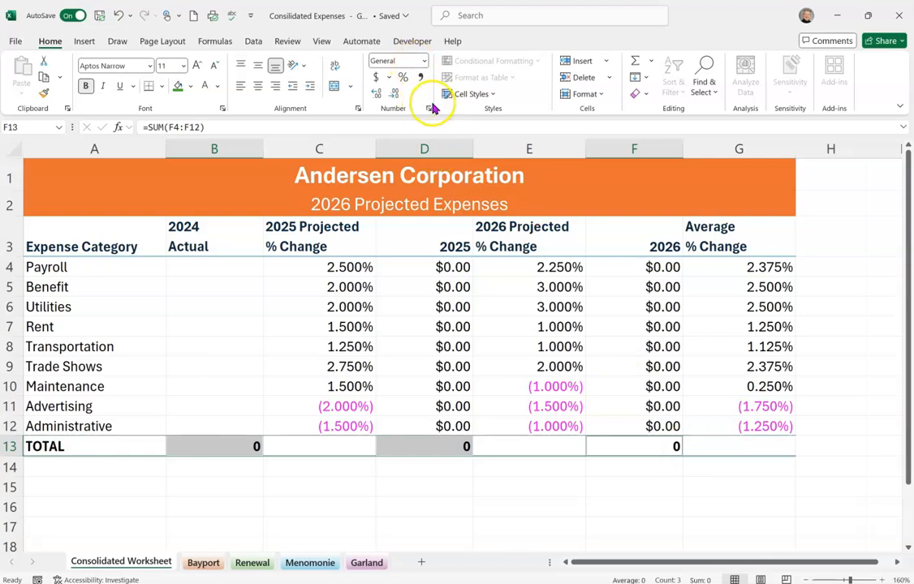
pyautogui.click(425, 62)
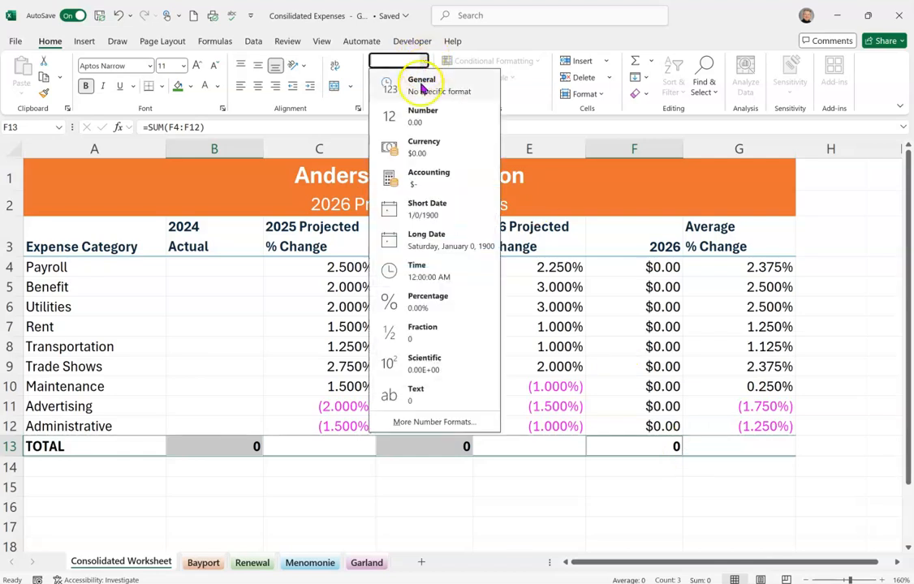
pyautogui.click(430, 146)
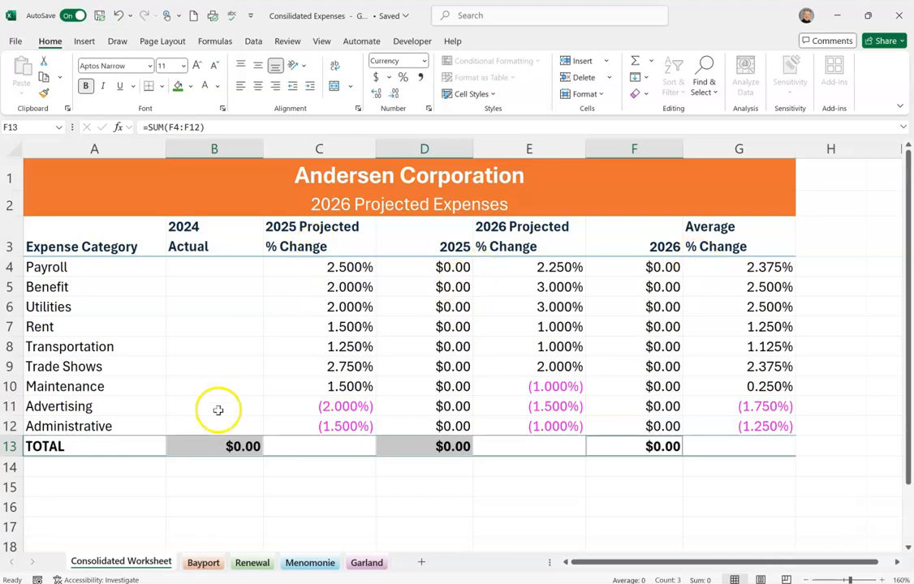
# Ungroup the sheets and check the Currency format of the row 13 totals on the facility sheets and Consolidated Worksheet.
pyautogui.click(265, 567)
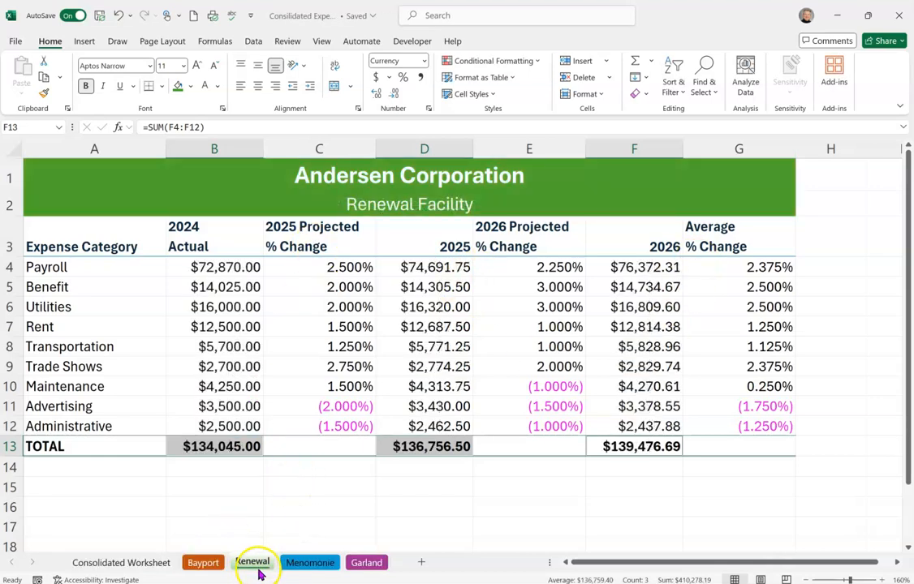
pyautogui.click(149, 568)
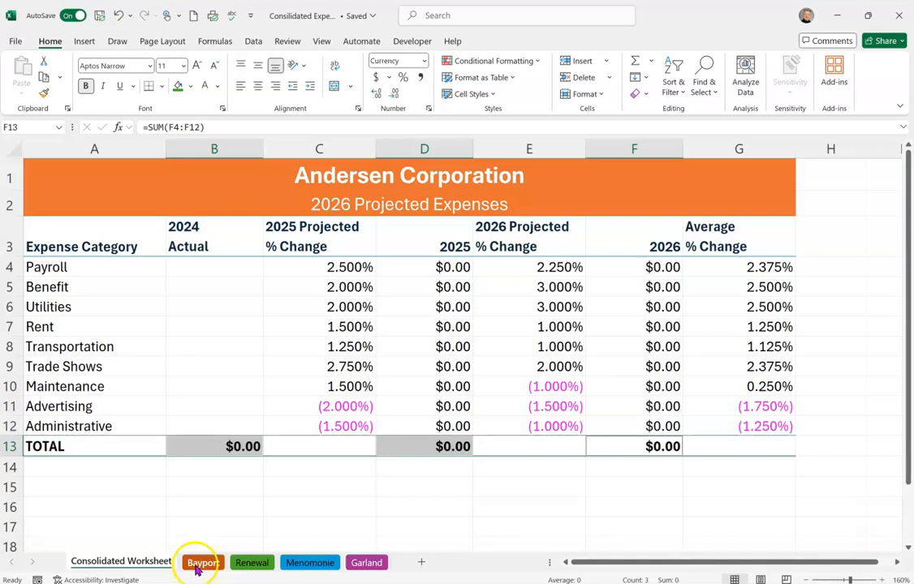
pyautogui.click(367, 562)
pyautogui.click(305, 565)
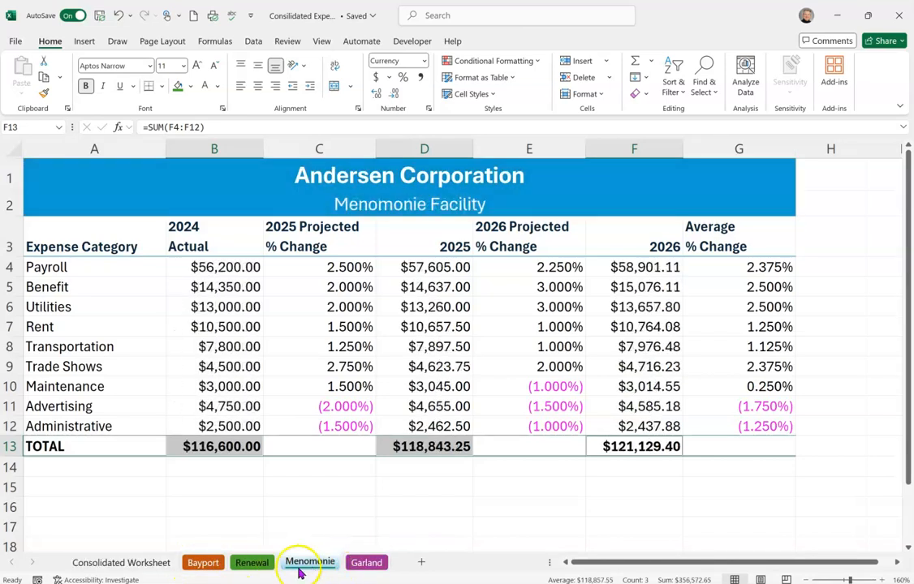
pyautogui.click(149, 566)
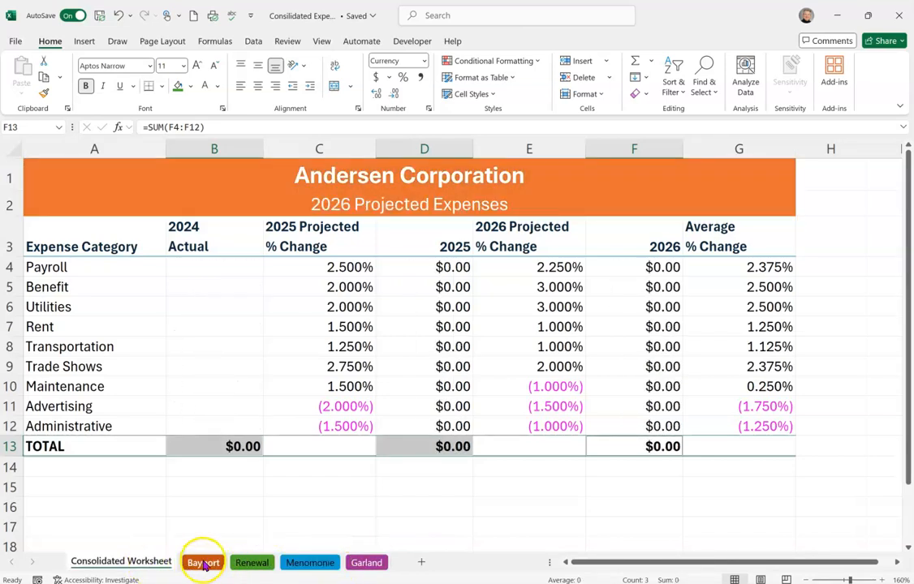
pyautogui.click(203, 563)
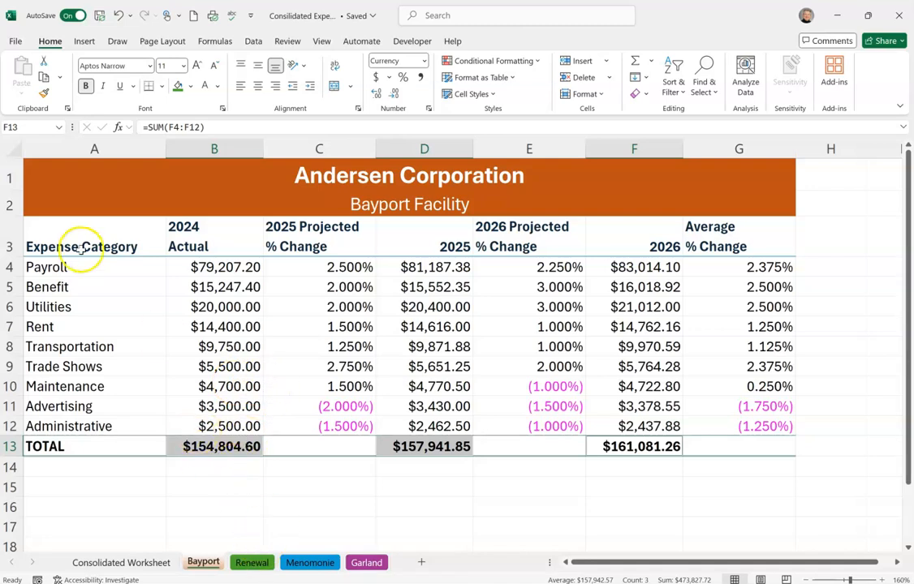
pyautogui.click(258, 562)
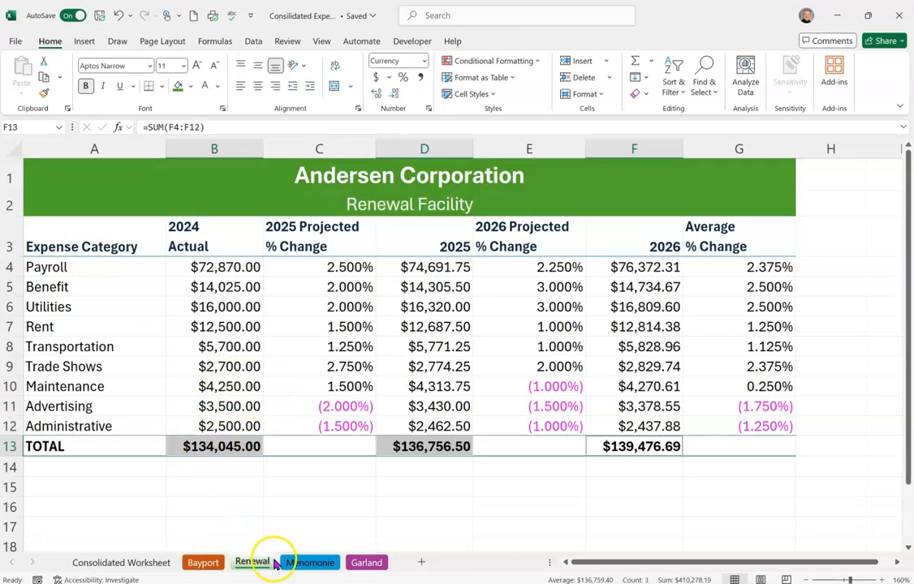
pyautogui.click(297, 562)
pyautogui.click(365, 563)
pyautogui.click(324, 563)
pyautogui.click(252, 563)
pyautogui.click(203, 561)
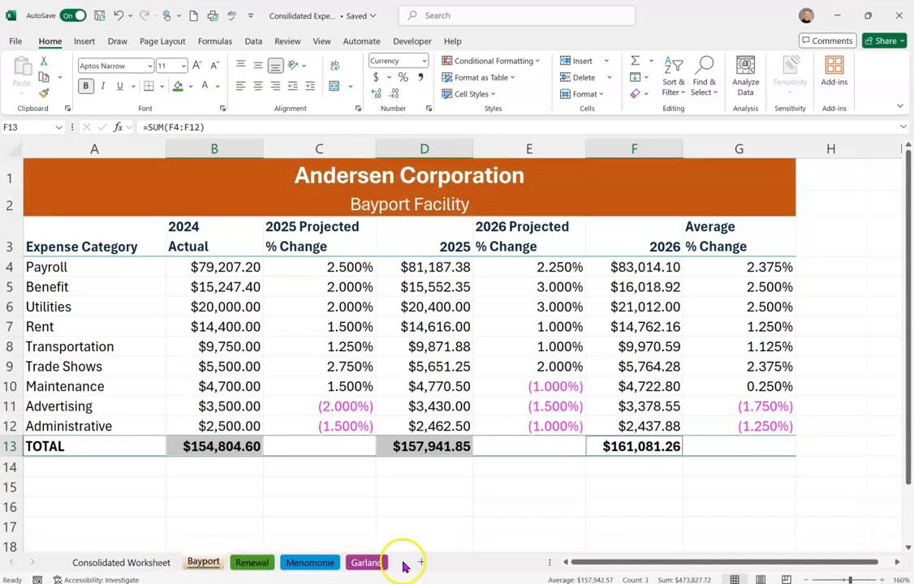
pyautogui.click(307, 564)
pyautogui.click(153, 568)
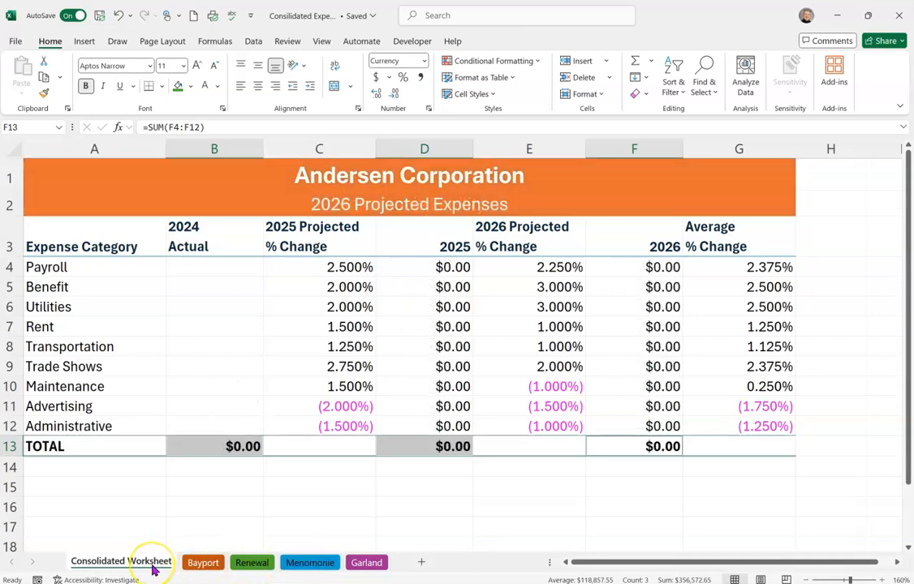
# Group all five sheets and ungroup them again, reviewing each facility sheet before returning to the Consolidated Worksheet.
pyautogui.keyDown('shift'); pyautogui.click(373, 566); pyautogui.keyUp('shift')
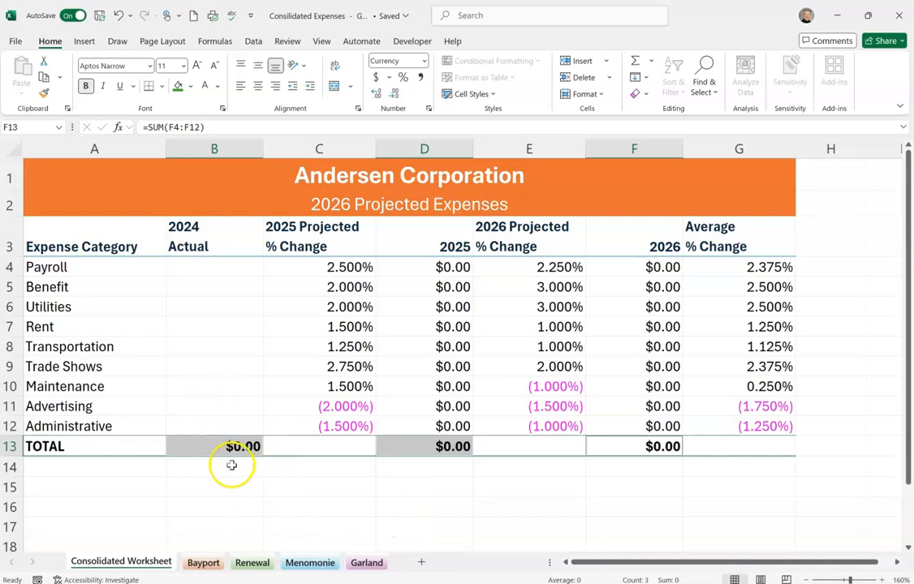
pyautogui.click(200, 566)
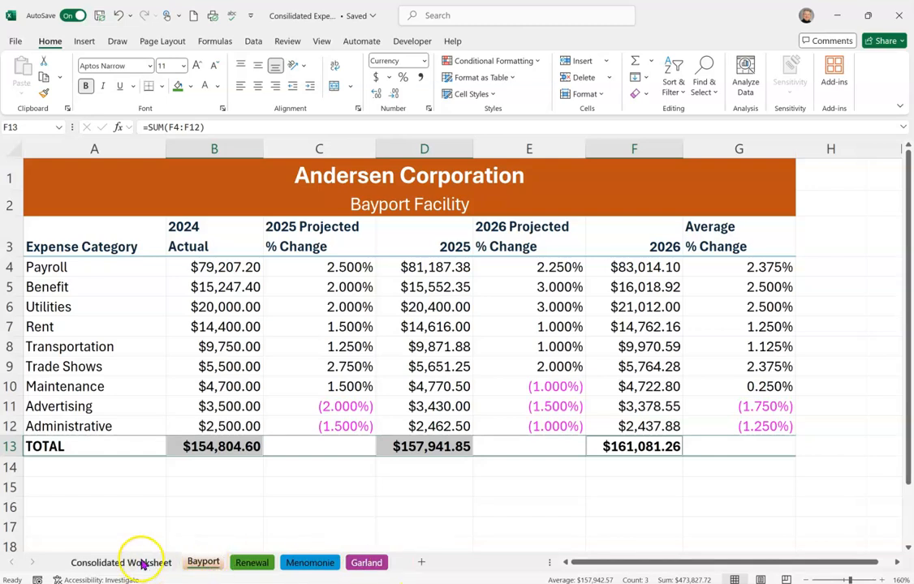
pyautogui.click(260, 565)
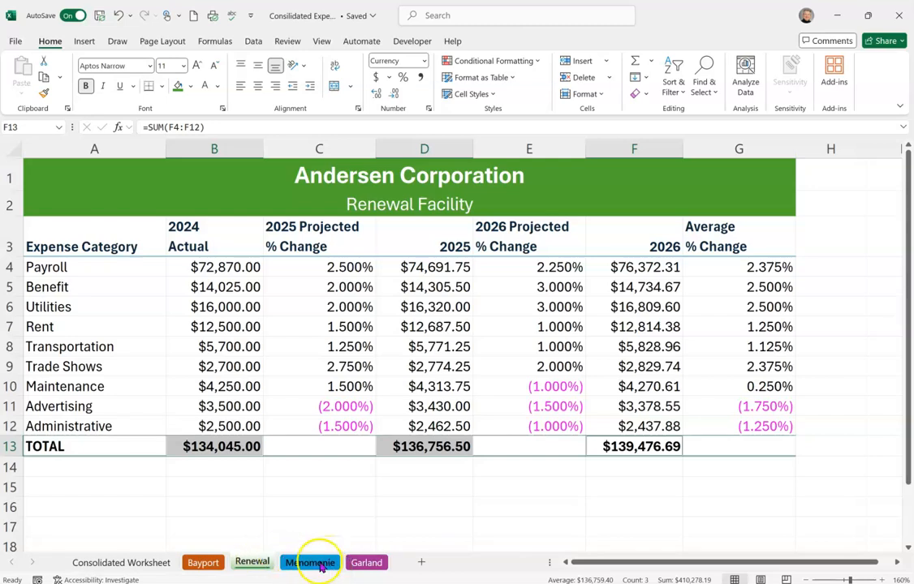
pyautogui.click(321, 566)
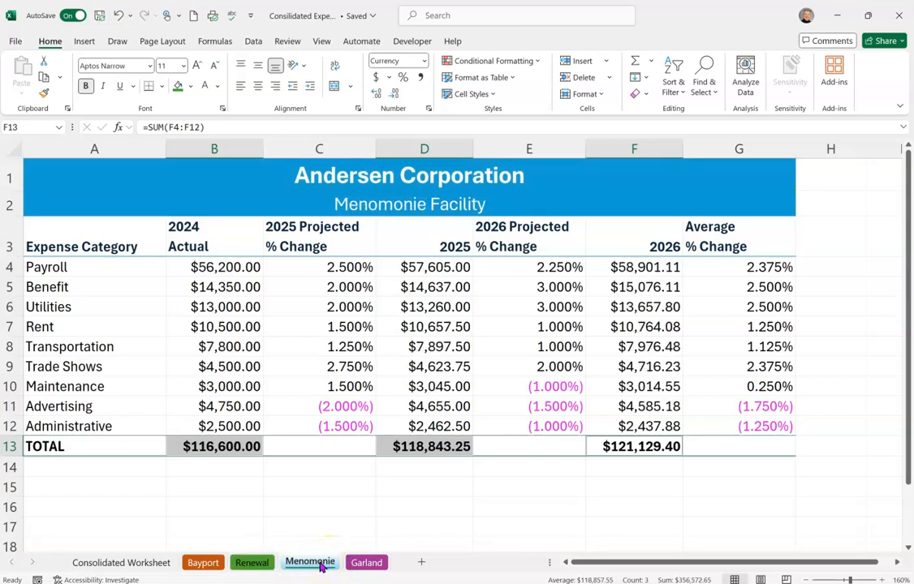
pyautogui.click(376, 565)
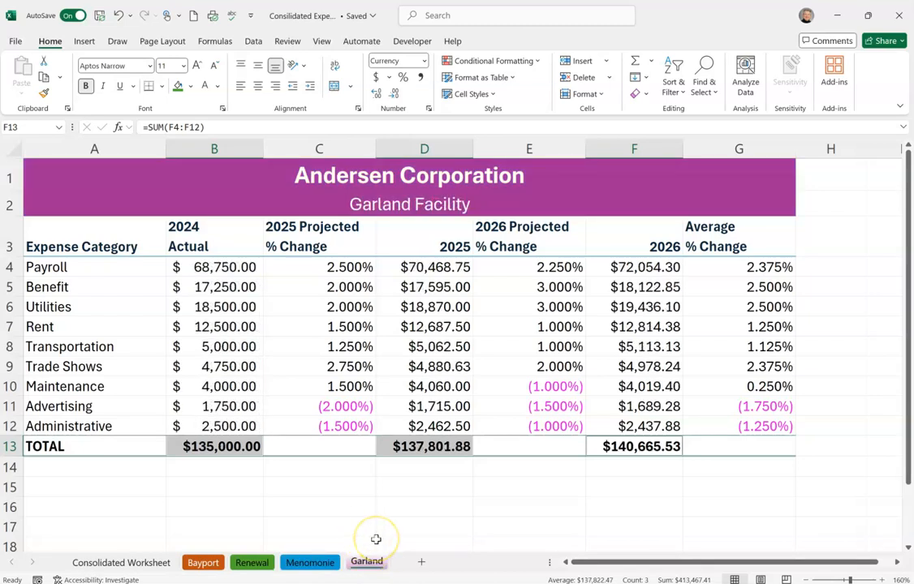
pyautogui.click(143, 563)
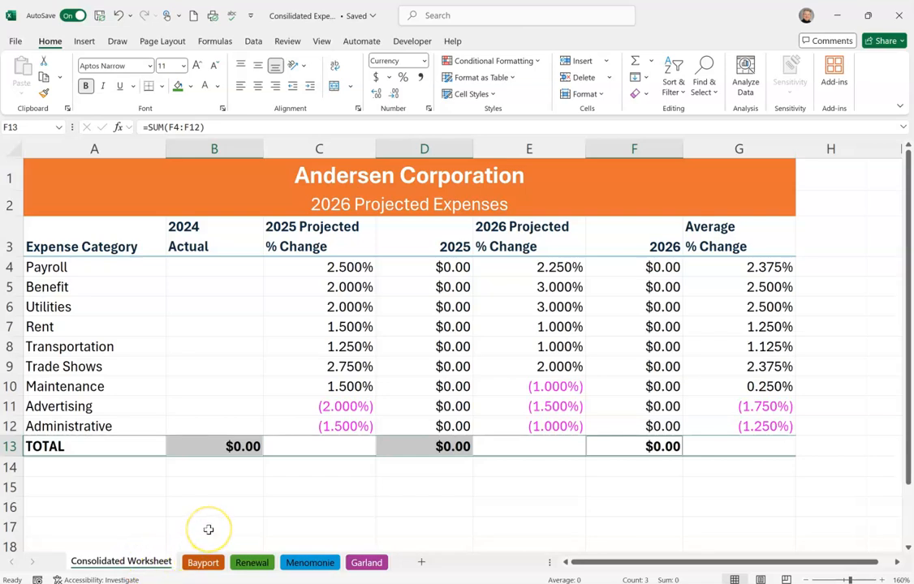
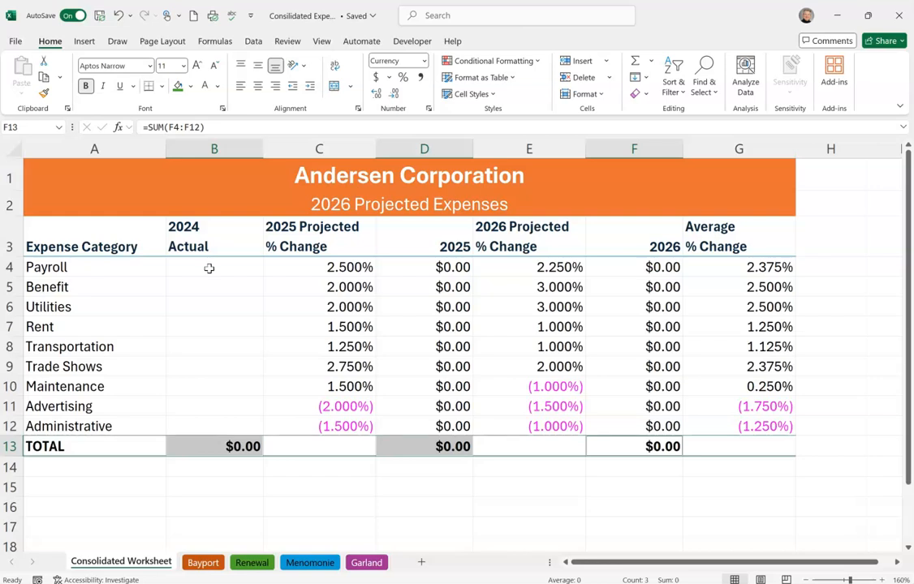
# On the Consolidated Worksheet, sum cell B4 across the Bayport through Garland sheets in B4 and copy the formula down to B12.
pyautogui.click(208, 268)
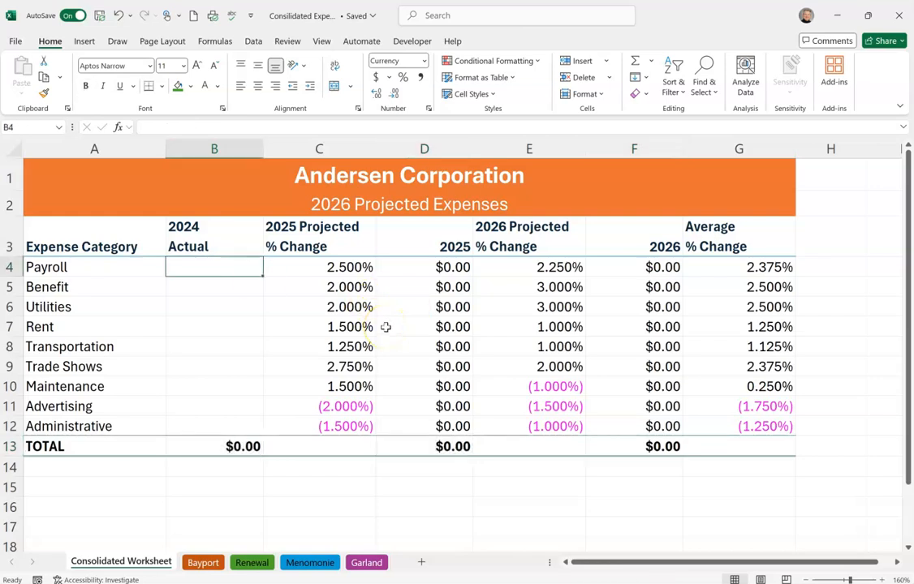
pyautogui.write('=SUM(')
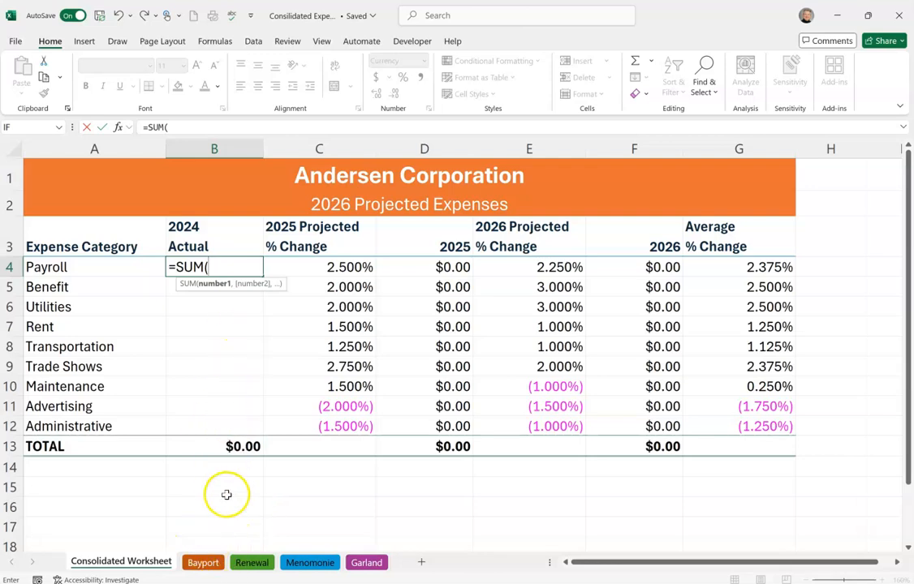
pyautogui.click(203, 563)
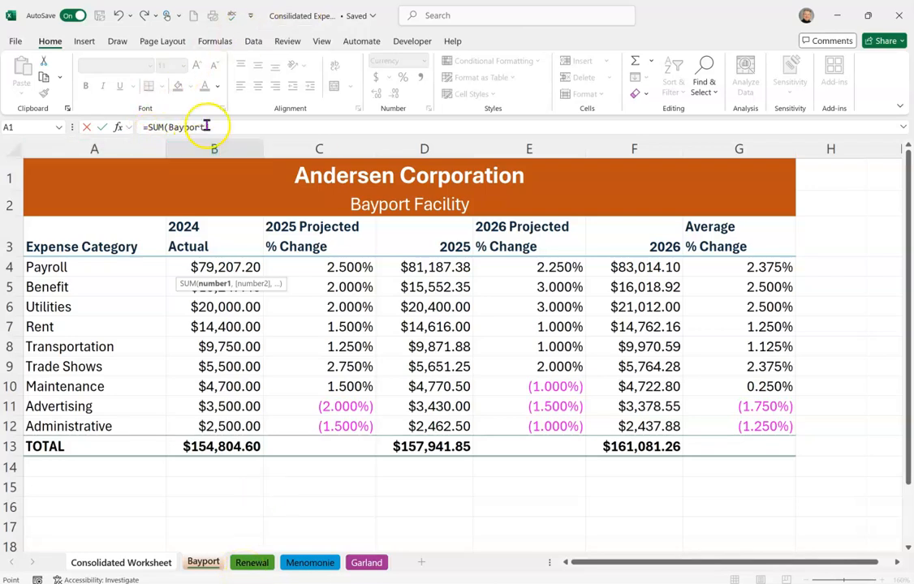
pyautogui.press('BackSpace')
pyautogui.write('!')
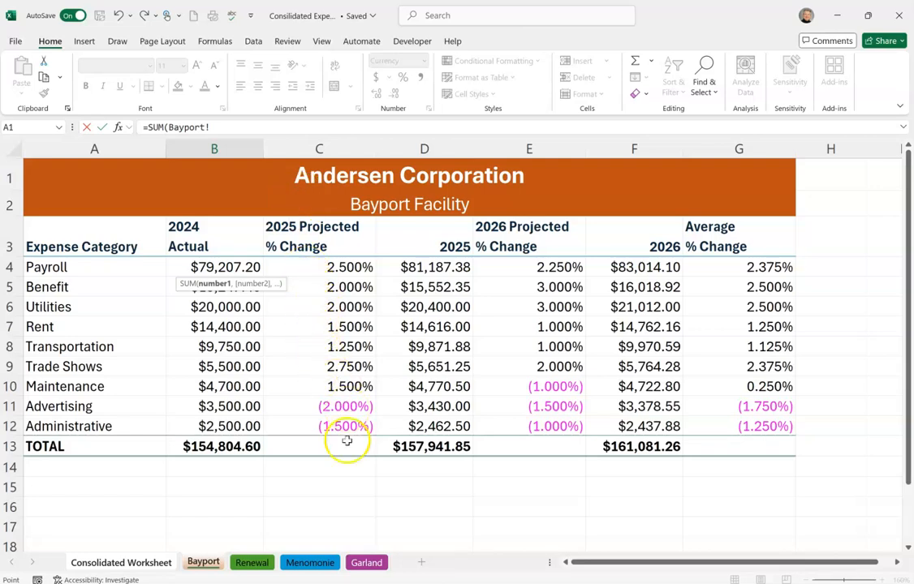
pyautogui.keyDown('shift'); pyautogui.click(365, 564); pyautogui.keyUp('shift')
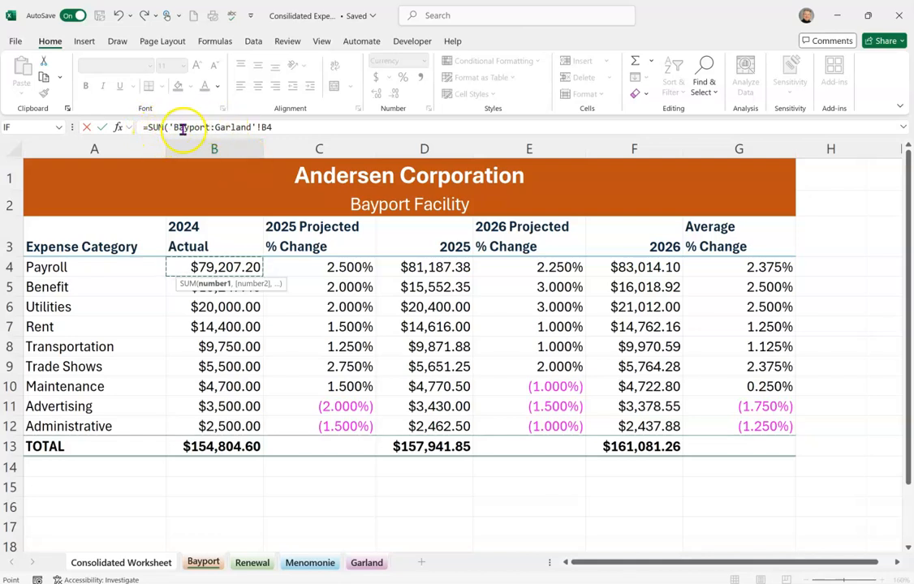
pyautogui.click(277, 128)
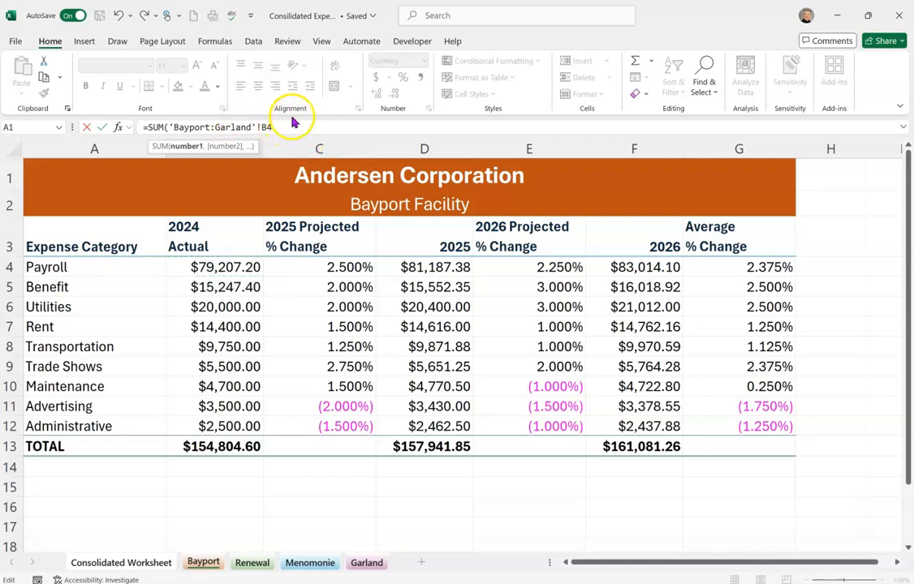
pyautogui.write(')')
pyautogui.press('Return')
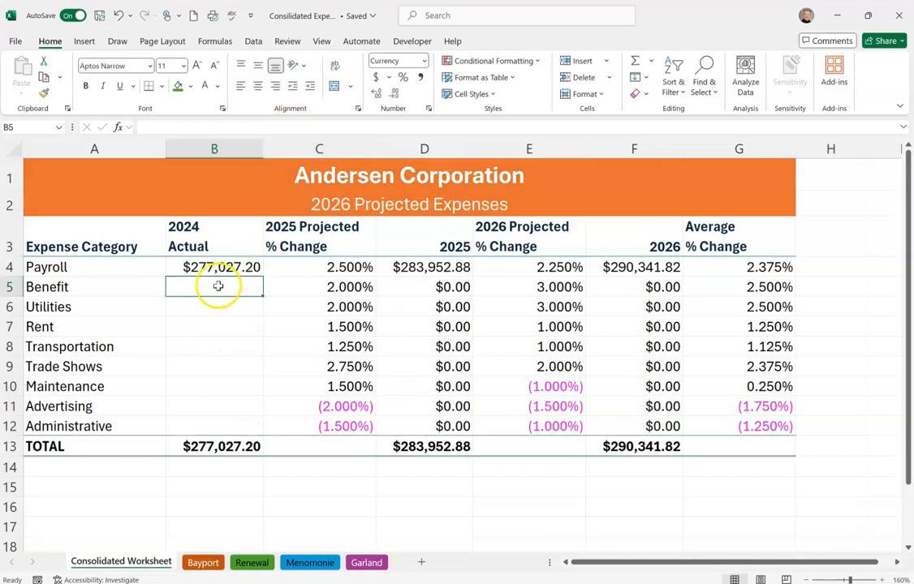
pyautogui.click(238, 268)
pyautogui.moveTo(262, 277); pyautogui.dragTo(267, 436)
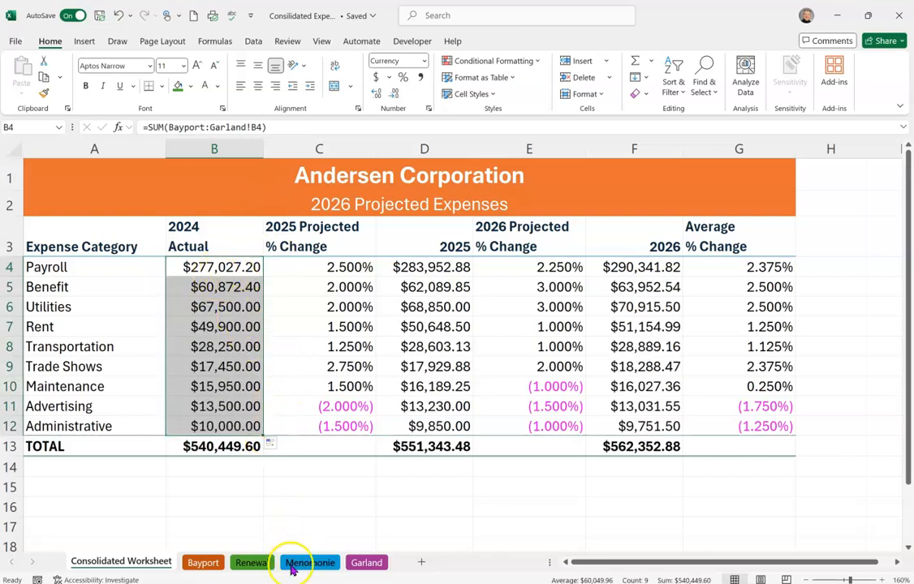
# Review the 2024 actuals on the Bayport, Renewal, Menomonie and Garland sheets, then return to the Consolidated Worksheet.
pyautogui.click(207, 566)
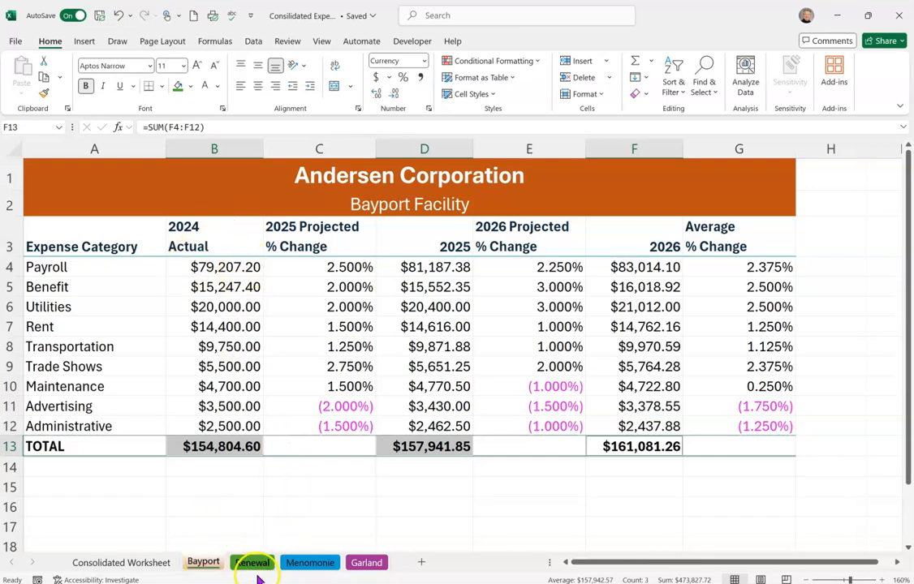
pyautogui.click(253, 564)
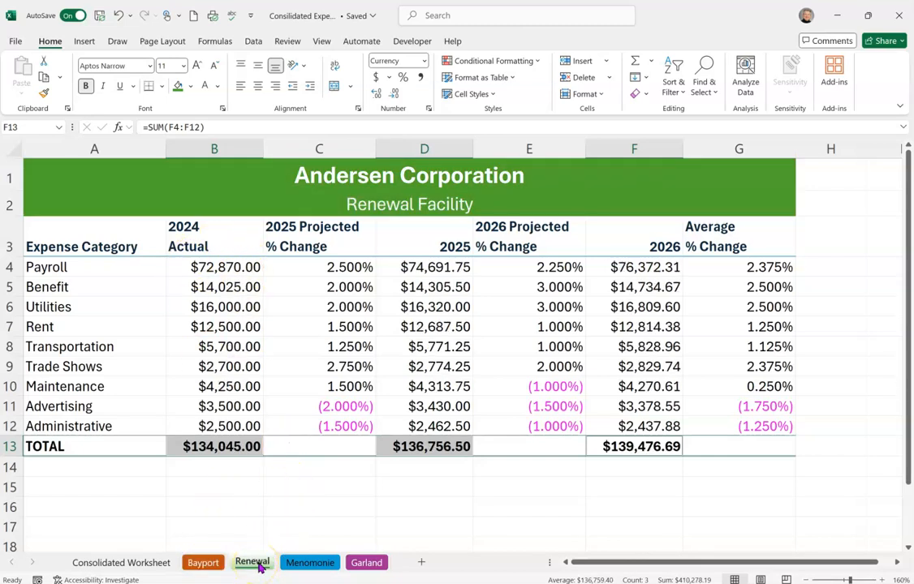
pyautogui.click(324, 566)
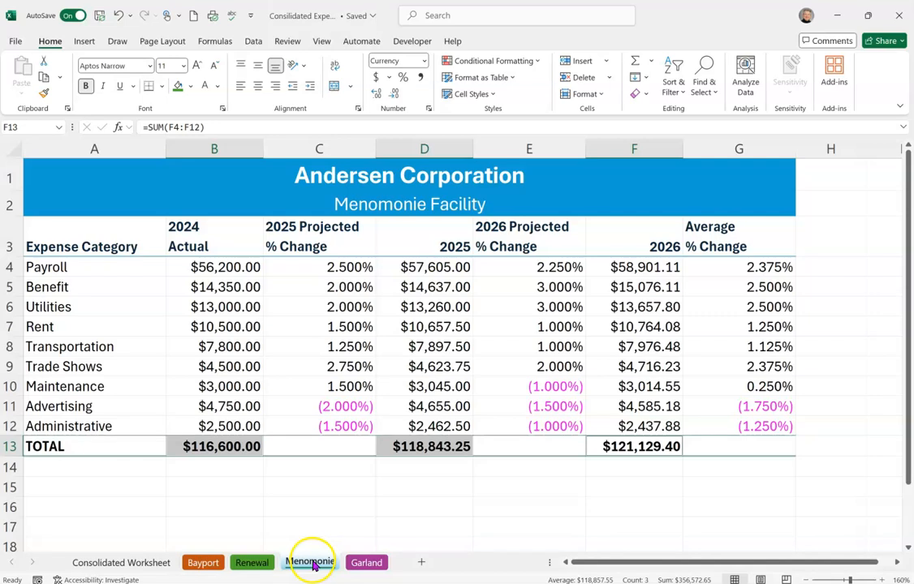
pyautogui.click(368, 564)
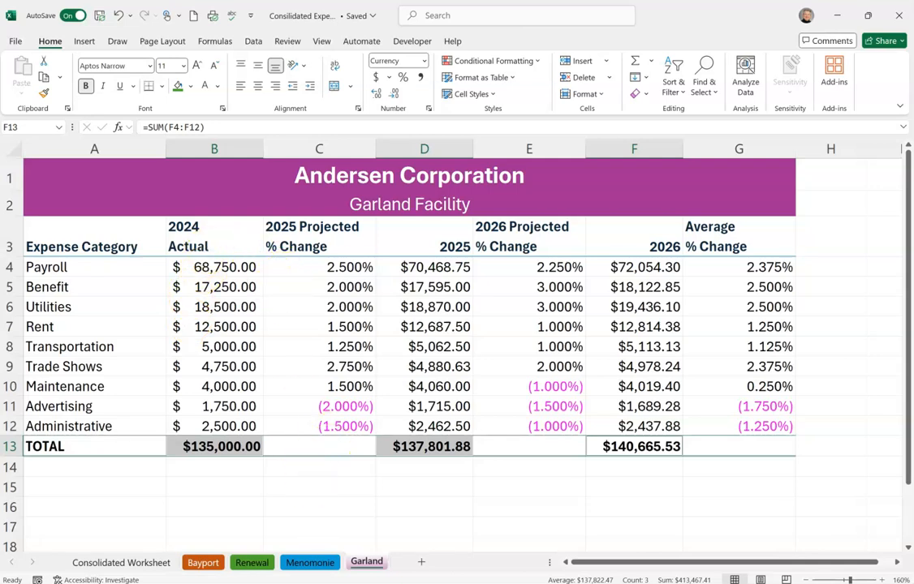
pyautogui.click(142, 563)
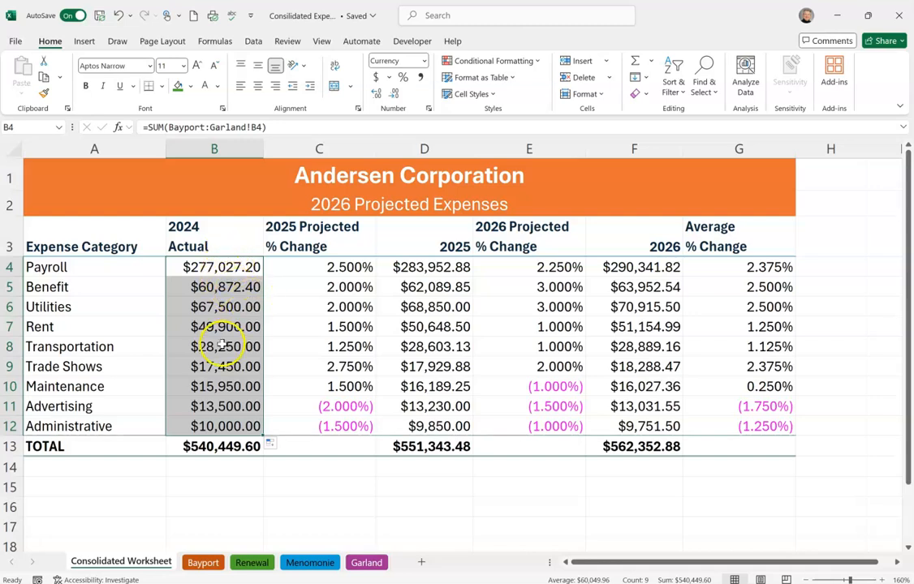
# Check the consolidated Benefit formula in B5 against the four facility sheets and save the workbook.
pyautogui.click(220, 289)
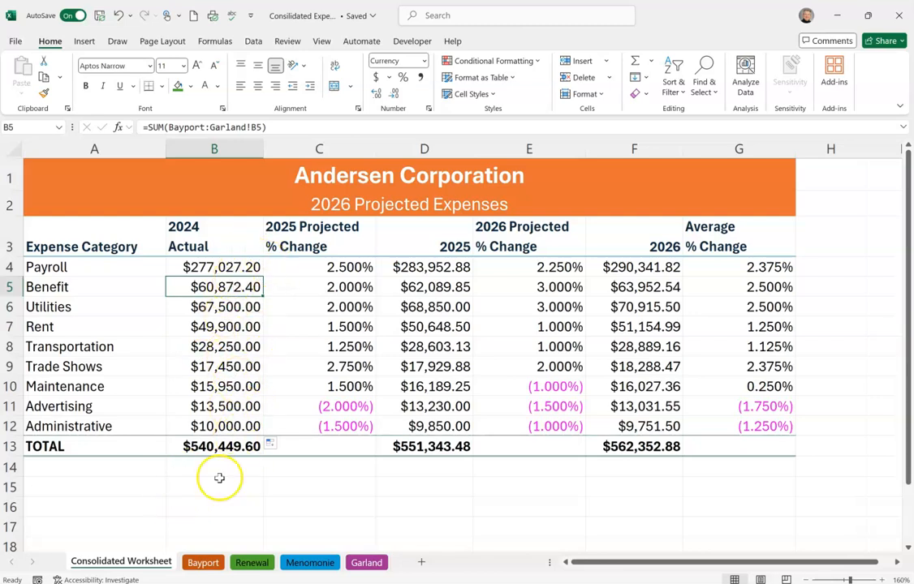
pyautogui.click(204, 562)
pyautogui.click(251, 562)
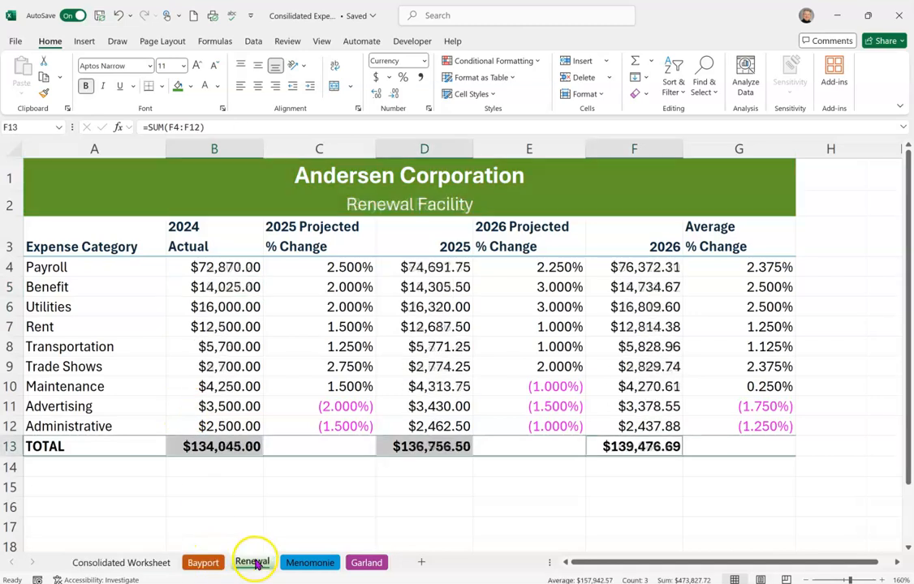
pyautogui.click(304, 562)
pyautogui.click(367, 562)
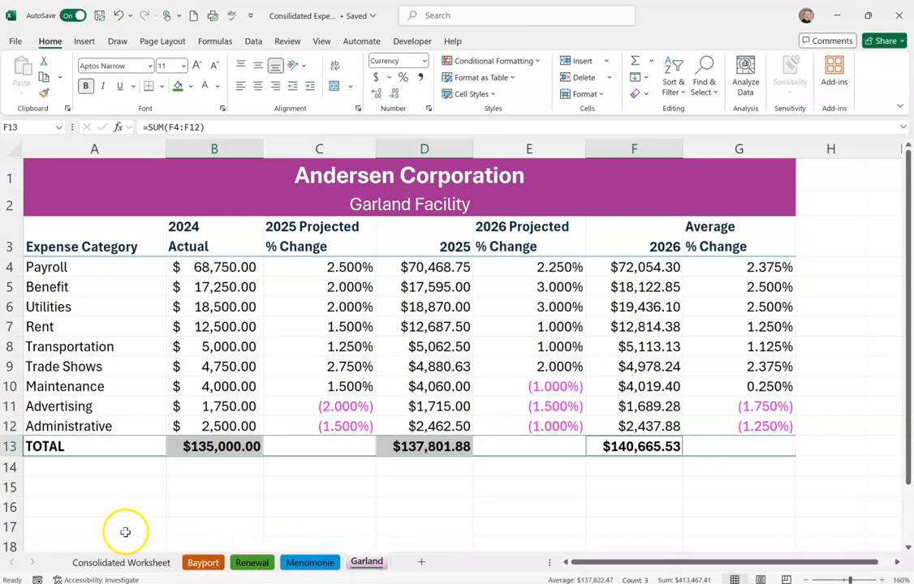
pyautogui.click(128, 564)
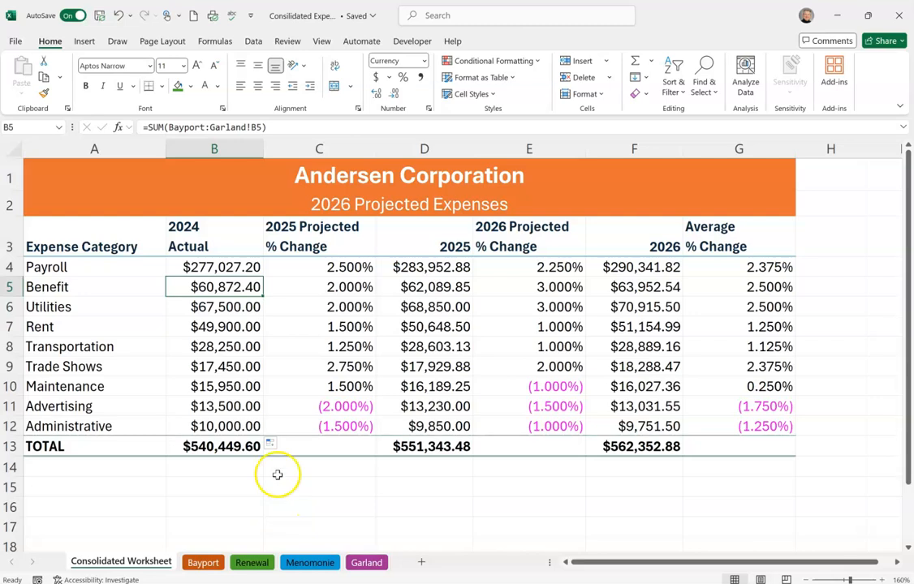
pyautogui.click(103, 16)
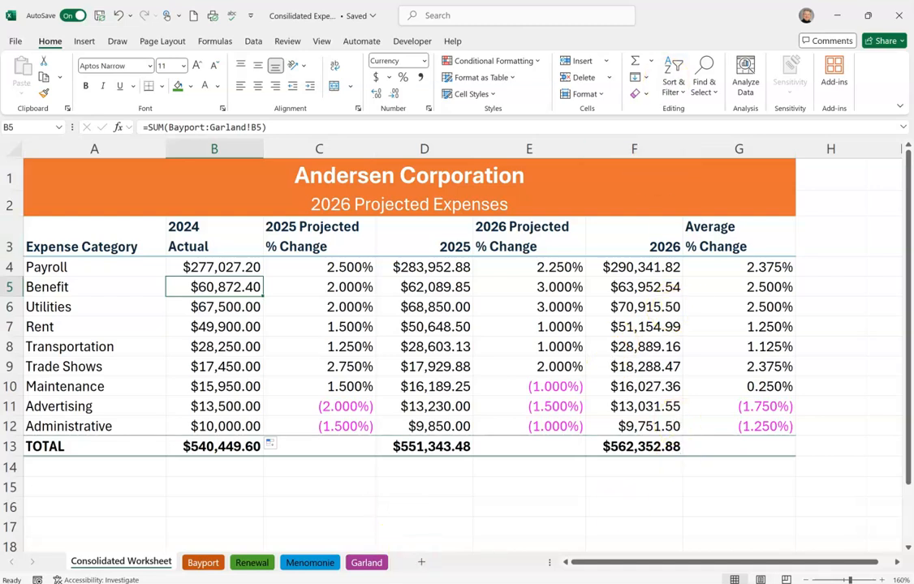
# Insert a 3-D pie chart of the expense categories in A4:A12 and the 2026 amounts in F4:F12.
pyautogui.moveTo(75, 267); pyautogui.dragTo(117, 433)
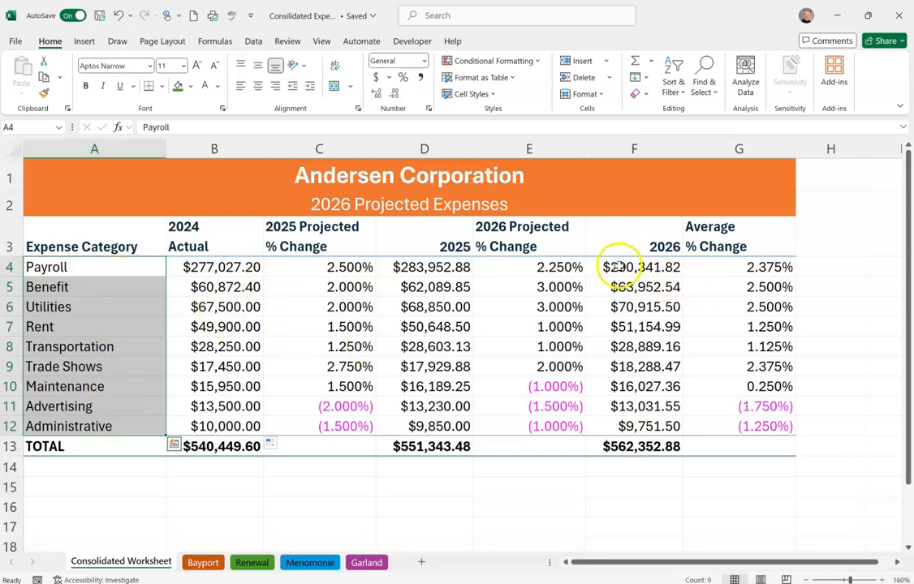
pyautogui.keyDown('ctrl'); pyautogui.moveTo(623, 268); pyautogui.dragTo(647, 417); pyautogui.keyUp('ctrl')
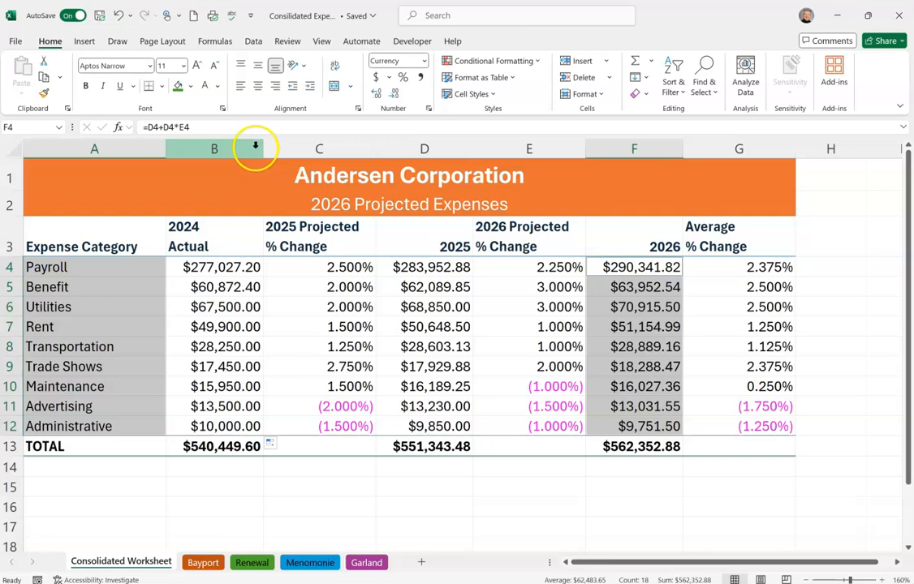
pyautogui.click(86, 42)
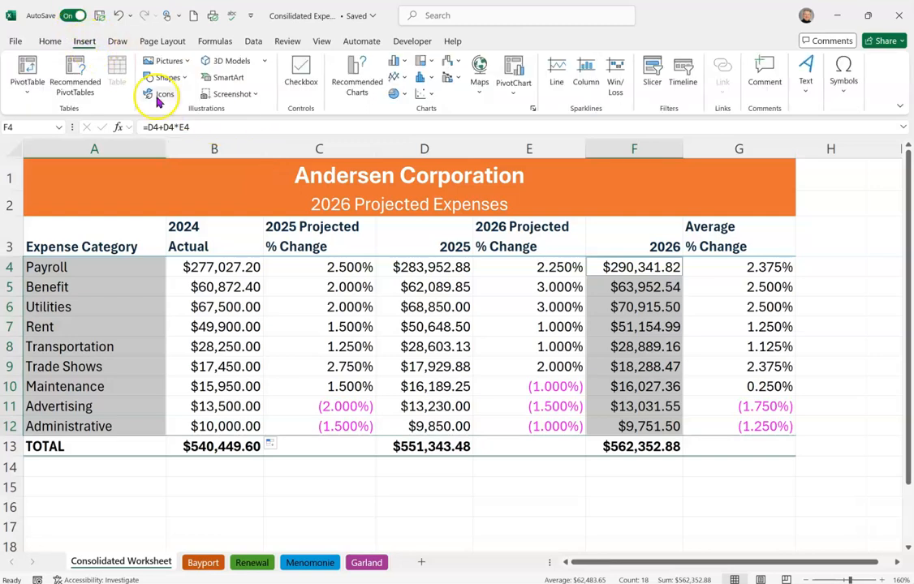
pyautogui.click(406, 95)
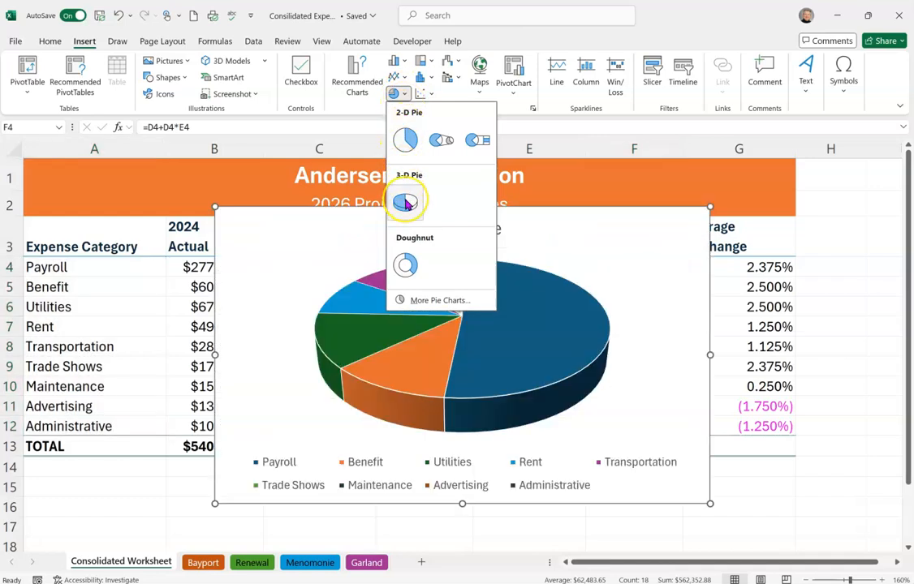
pyautogui.click(406, 203)
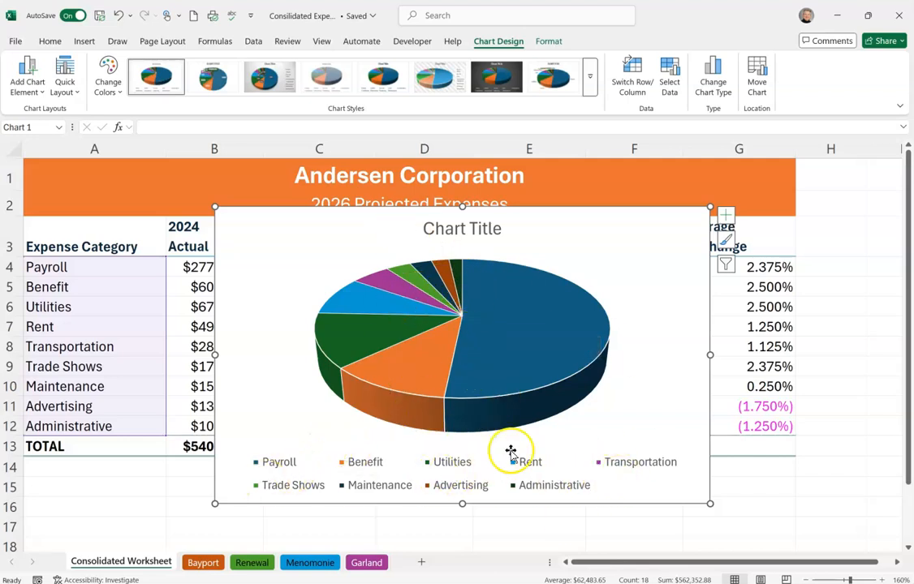
# Move the pie chart to a new sheet named 2026 Projected Expenses.
pyautogui.click(757, 74)
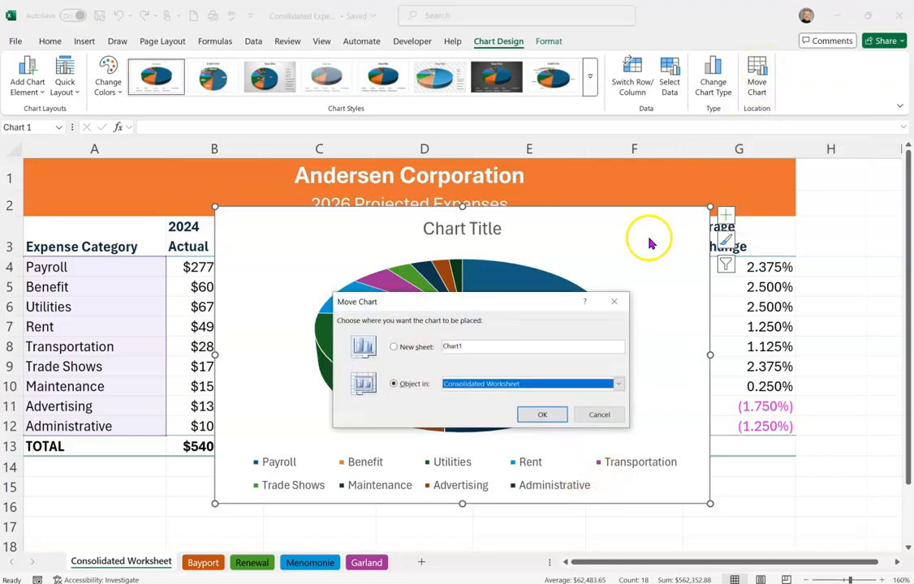
pyautogui.click(394, 347)
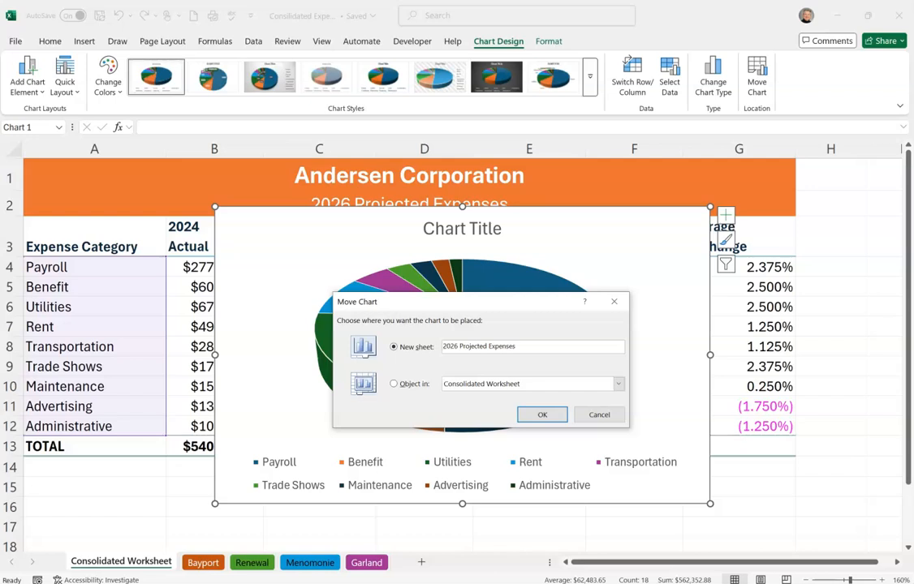
pyautogui.press('Return')
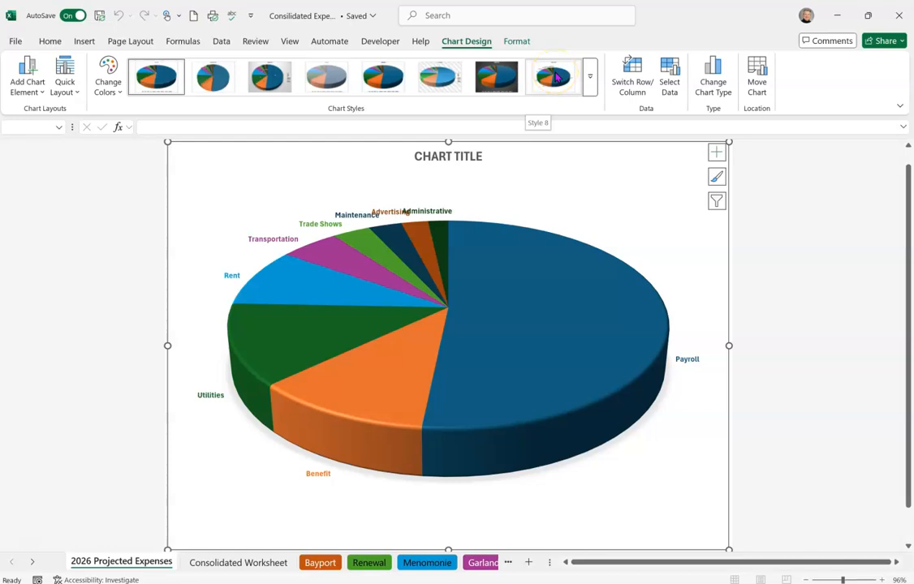
# Apply chart Style 8 to the pie chart and add percentages to its data labels.
pyautogui.click(556, 77)
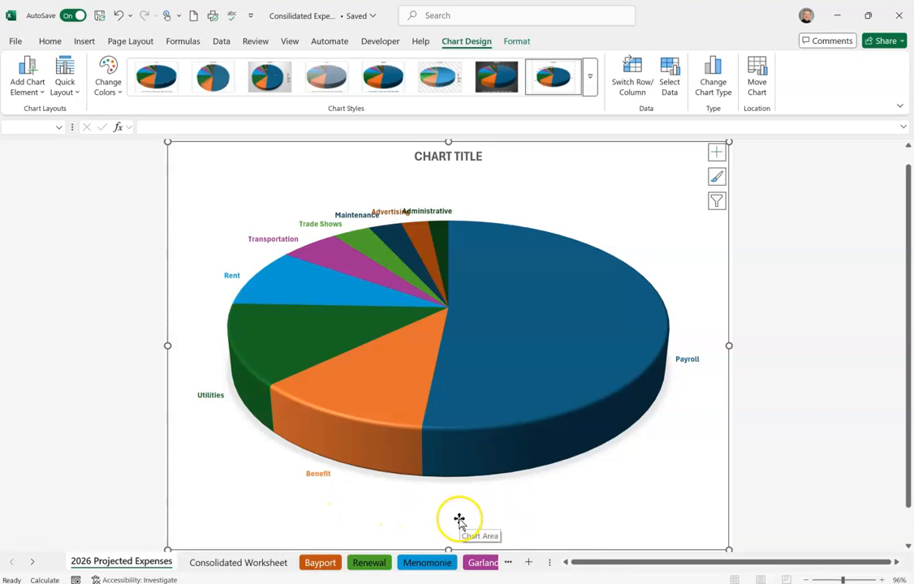
pyautogui.click(717, 153)
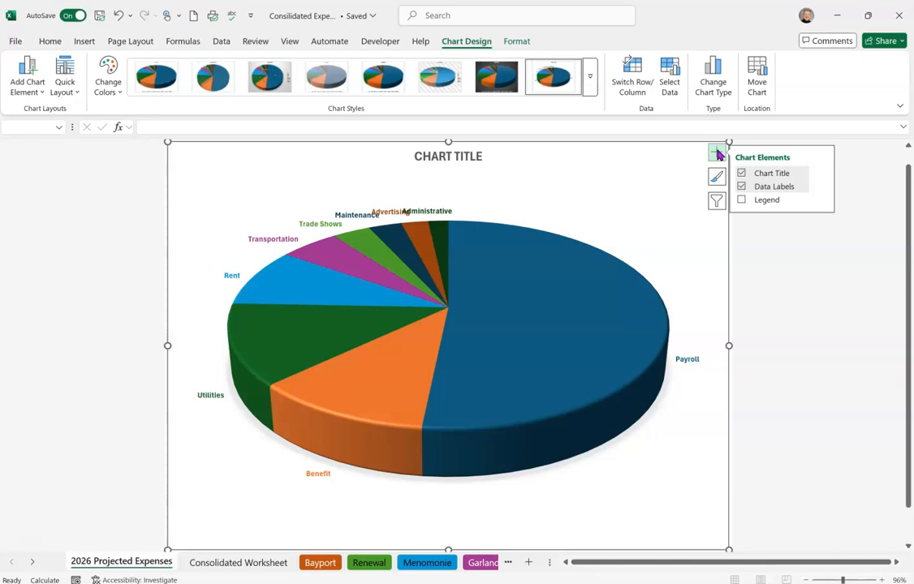
pyautogui.click(823, 188)
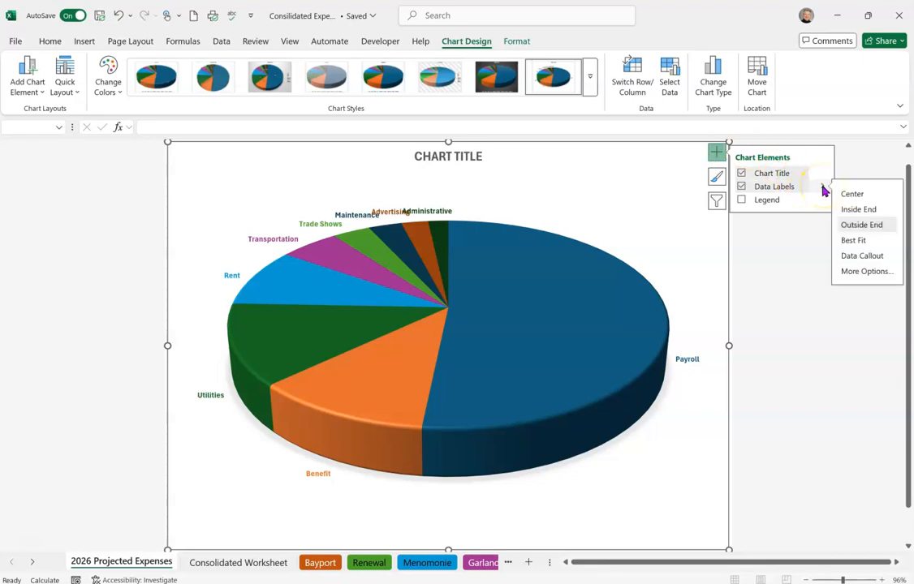
pyautogui.click(865, 273)
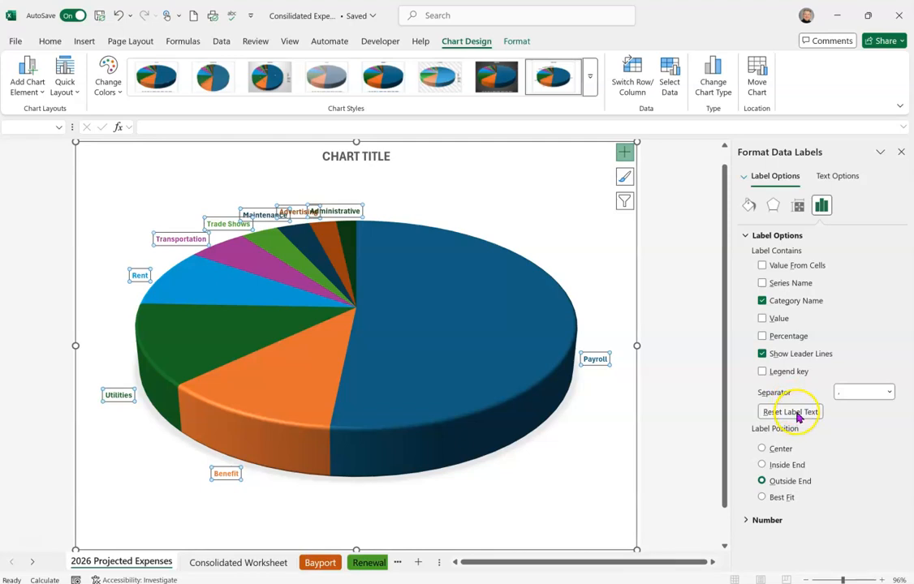
pyautogui.click(762, 336)
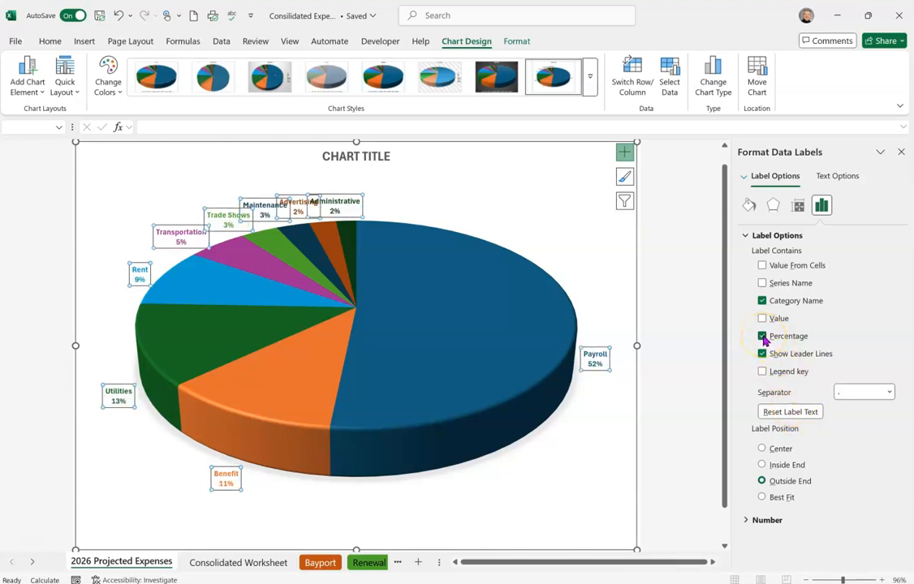
pyautogui.click(901, 153)
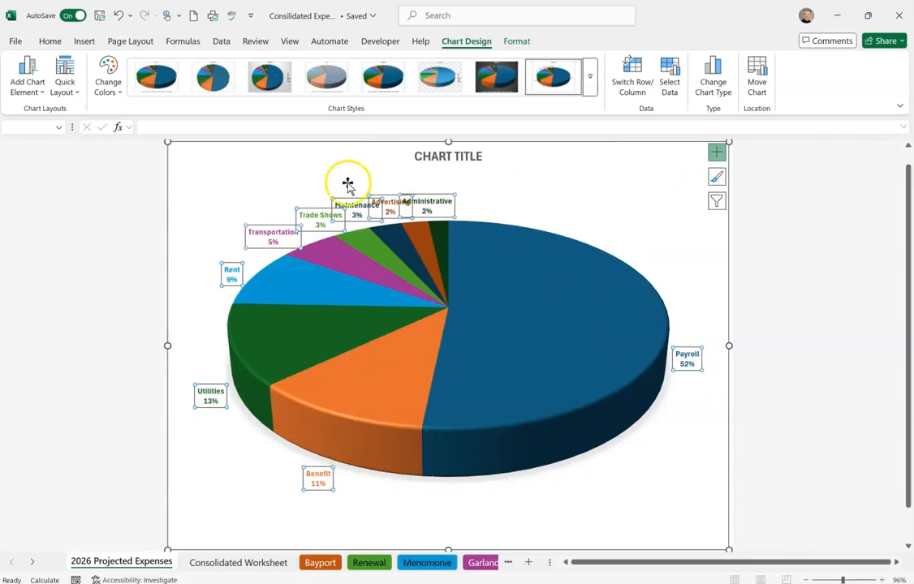
# Increase the font size of the pie chart's data labels to 12.
pyautogui.click(48, 40)
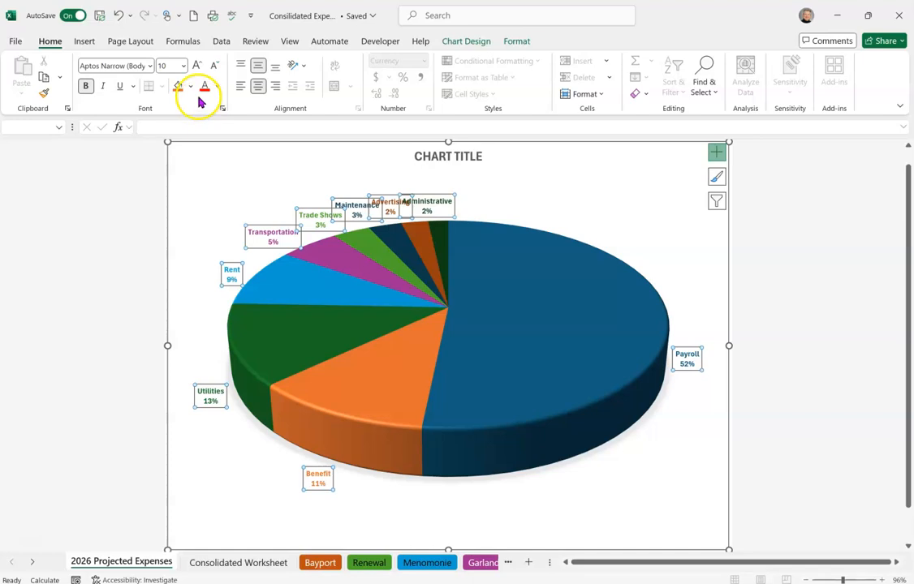
pyautogui.click(198, 68)
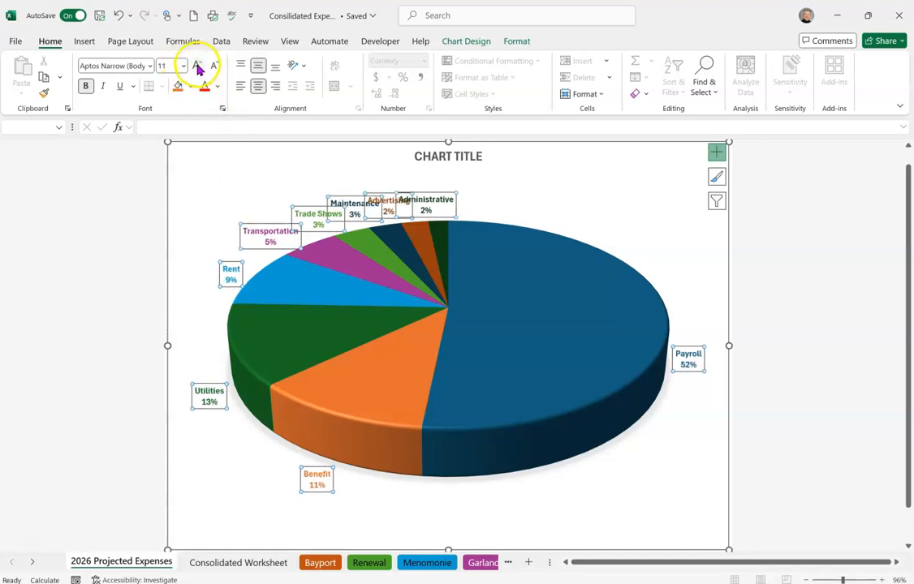
pyautogui.click(198, 68)
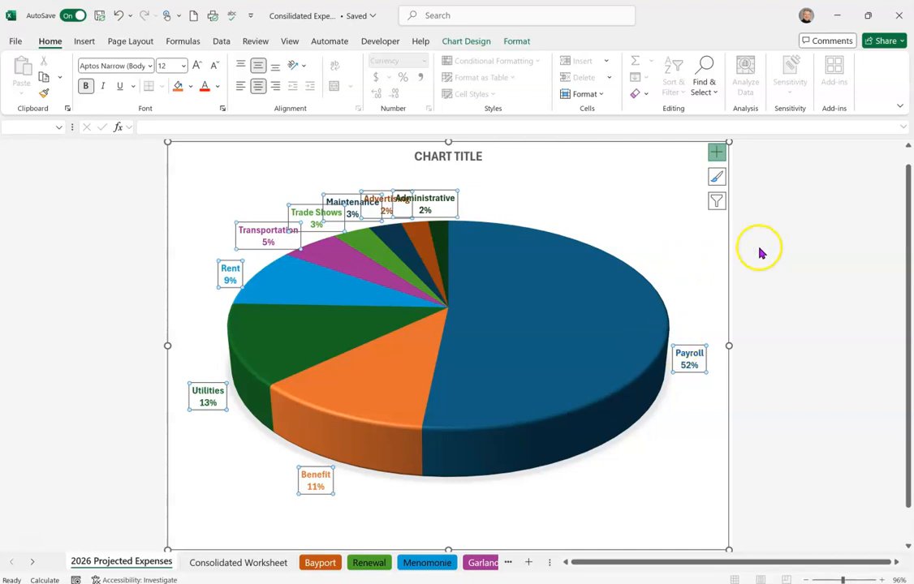
# Move the Administrative data label away from the pie, into the empty space above the Payroll slice.
pyautogui.click(718, 253)
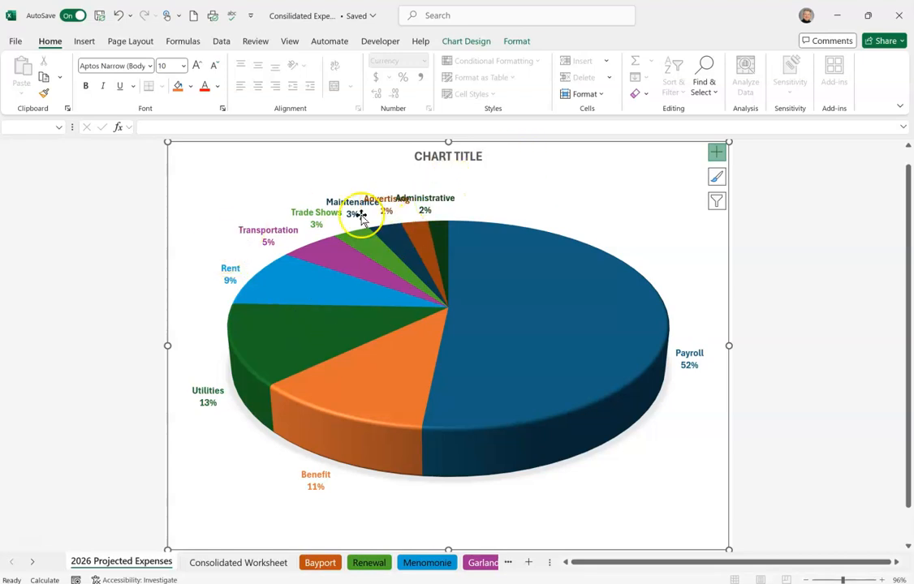
pyautogui.click(446, 203)
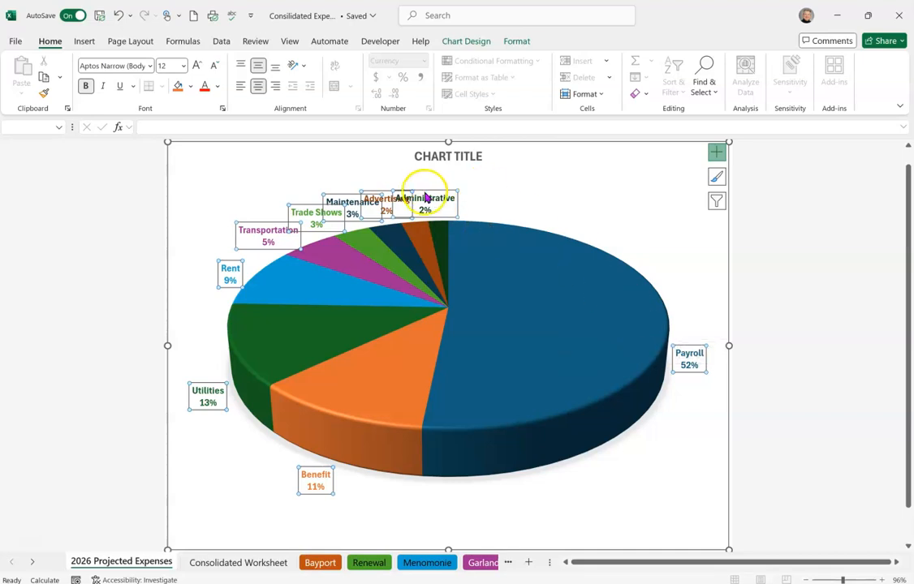
pyautogui.click(445, 203)
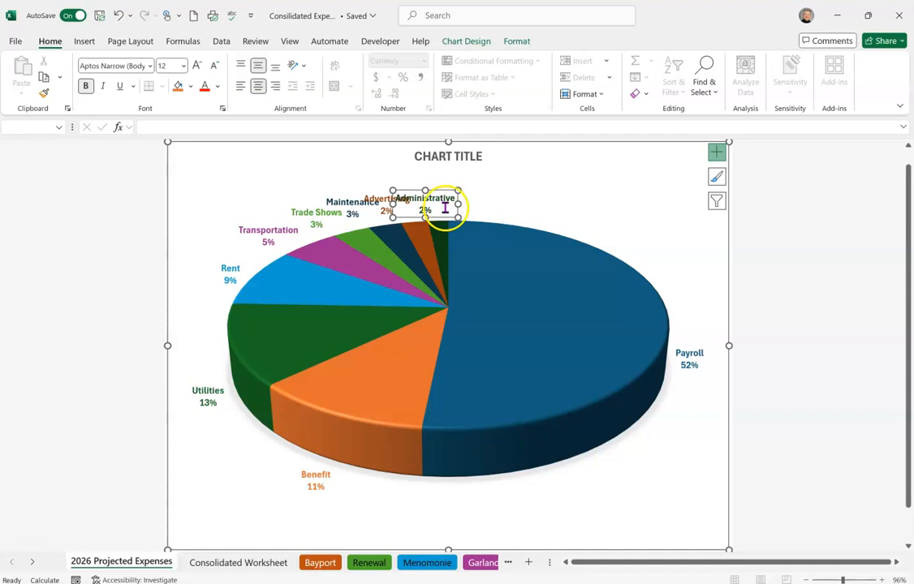
pyautogui.click(446, 207)
pyautogui.moveTo(445, 197); pyautogui.dragTo(585, 184)
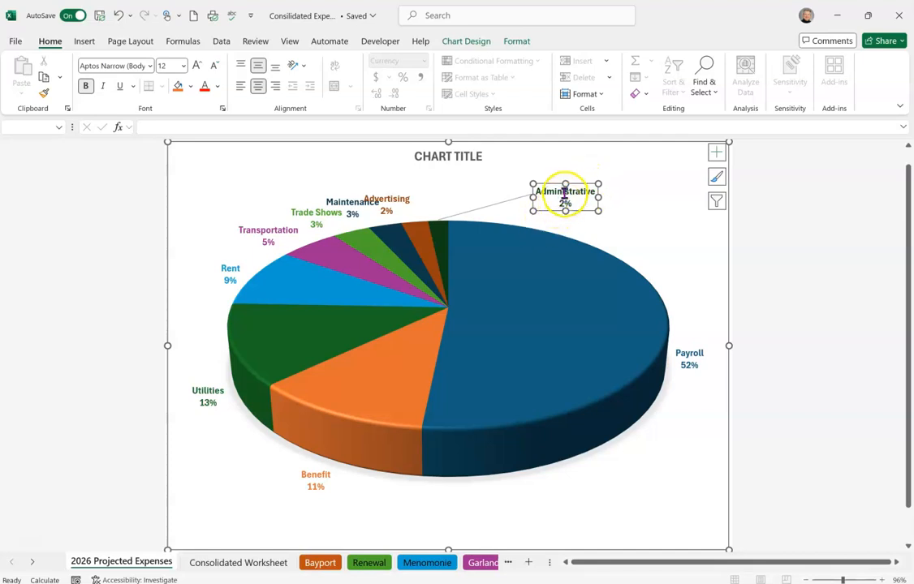
# Move the Advertising and Maintenance data labels up and apart so that they no longer overlap their neighbours.
pyautogui.click(401, 199)
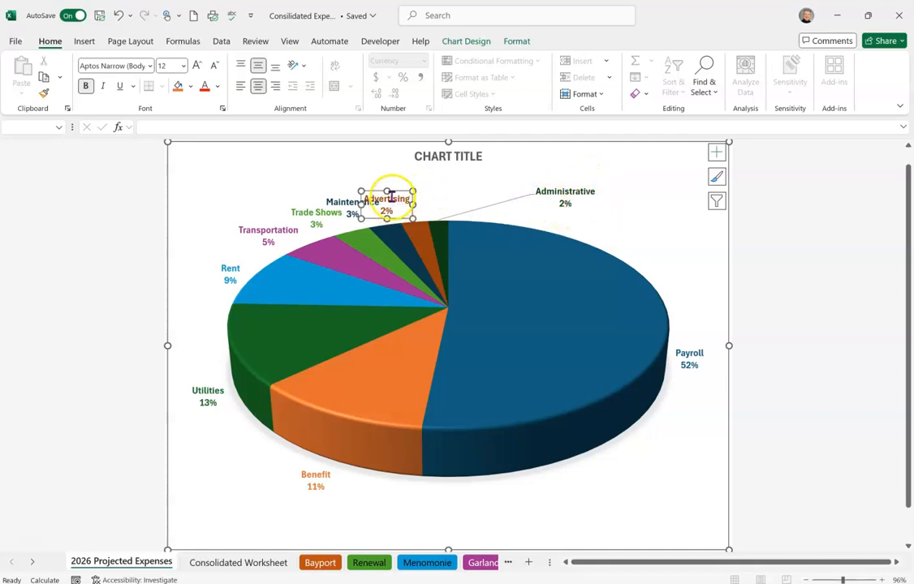
pyautogui.click(398, 199)
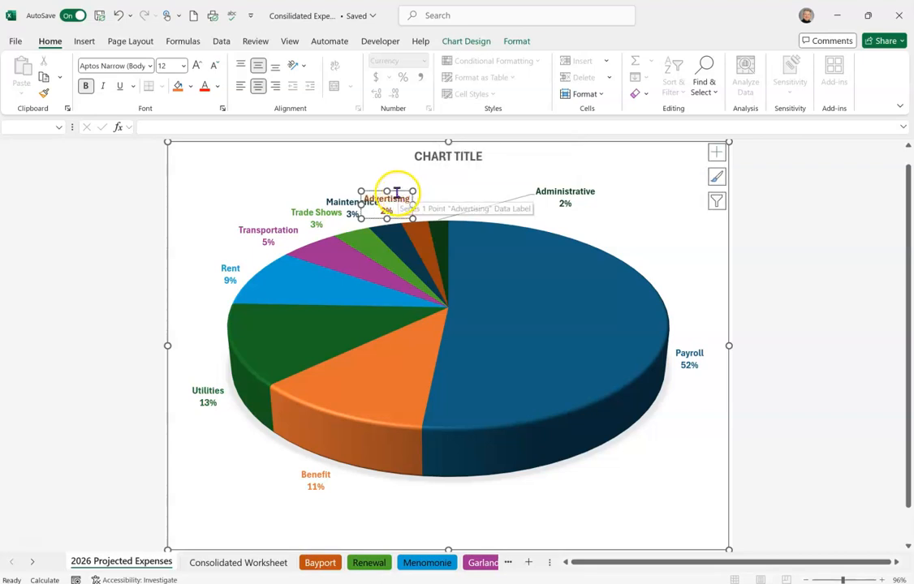
pyautogui.moveTo(401, 192); pyautogui.dragTo(465, 176)
pyautogui.click(364, 211)
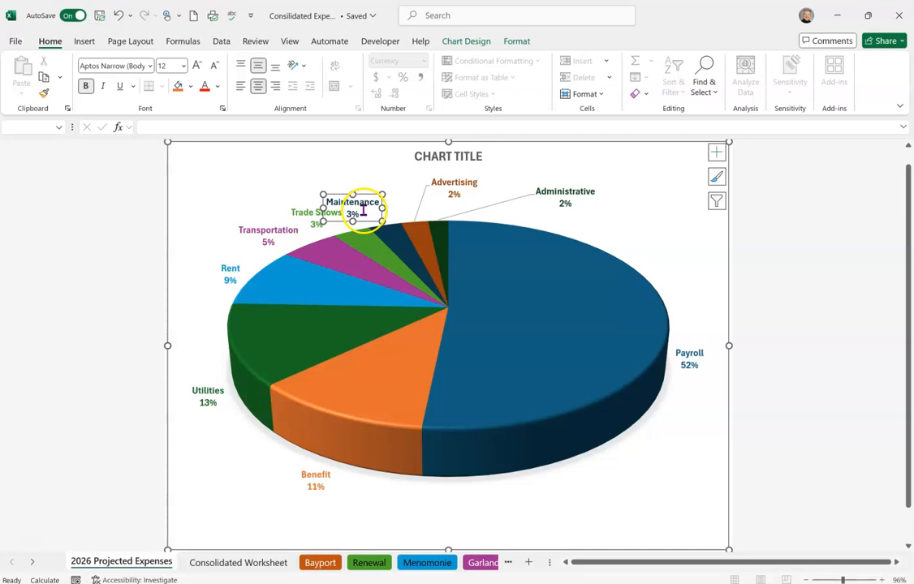
pyautogui.moveTo(365, 200); pyautogui.dragTo(382, 177)
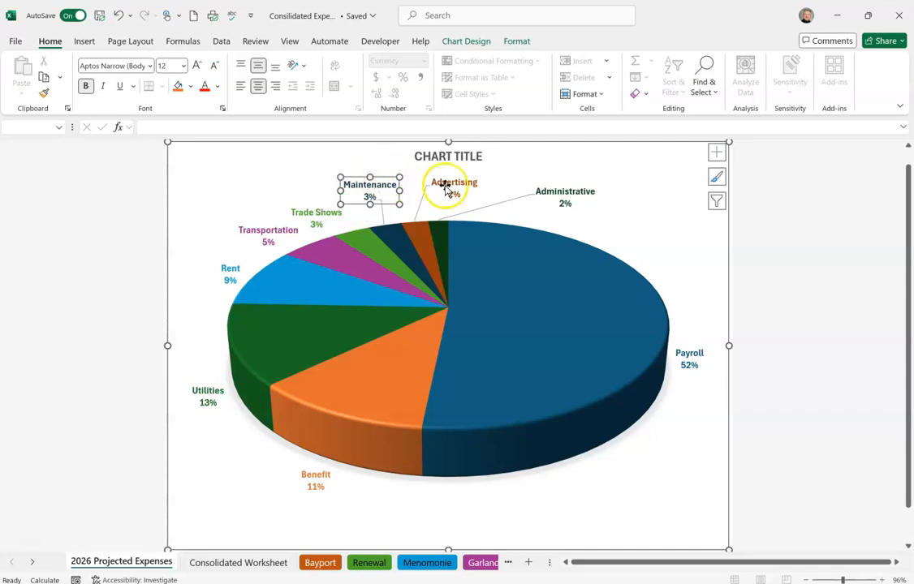
pyautogui.click(780, 261)
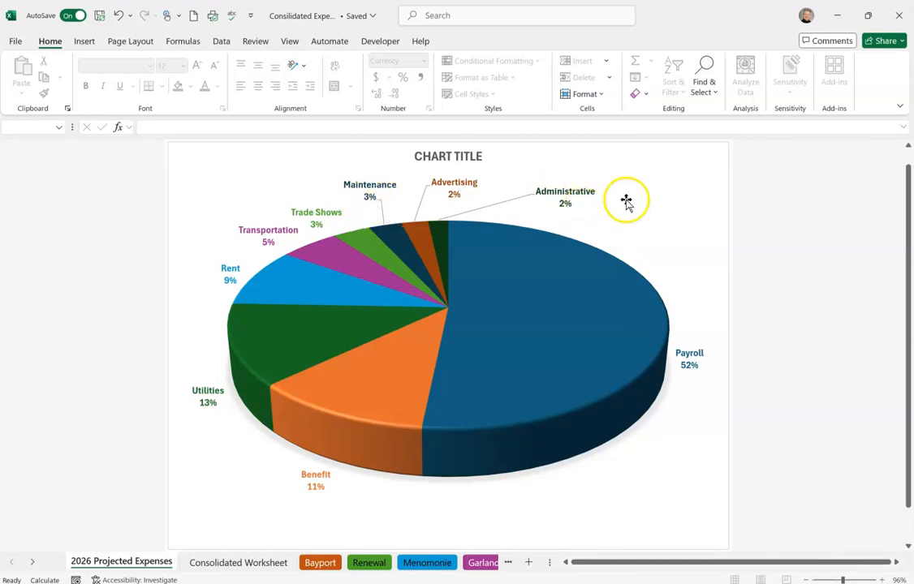
# Format the numbers in all the pie chart's data labels as Percentage with two decimal places.
pyautogui.click(566, 203)
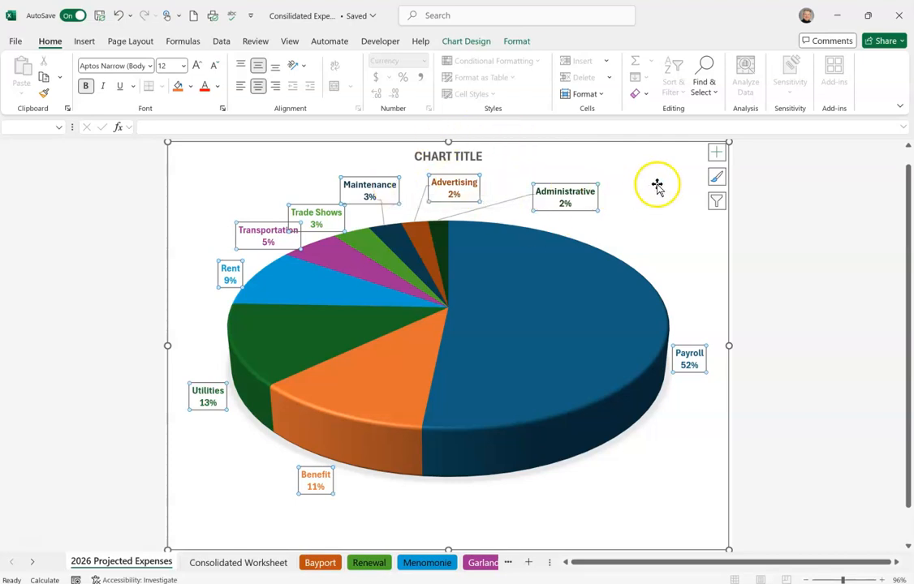
pyautogui.click(717, 154)
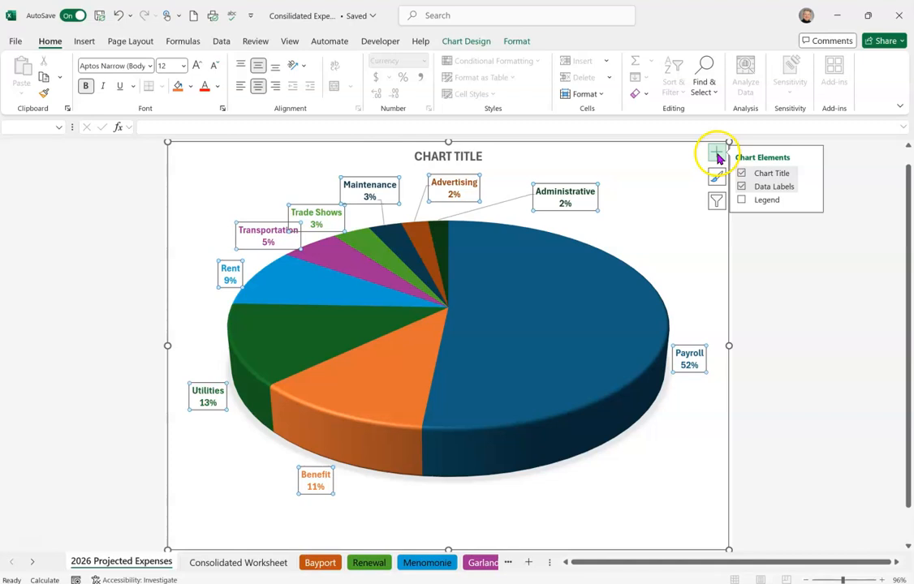
pyautogui.click(812, 188)
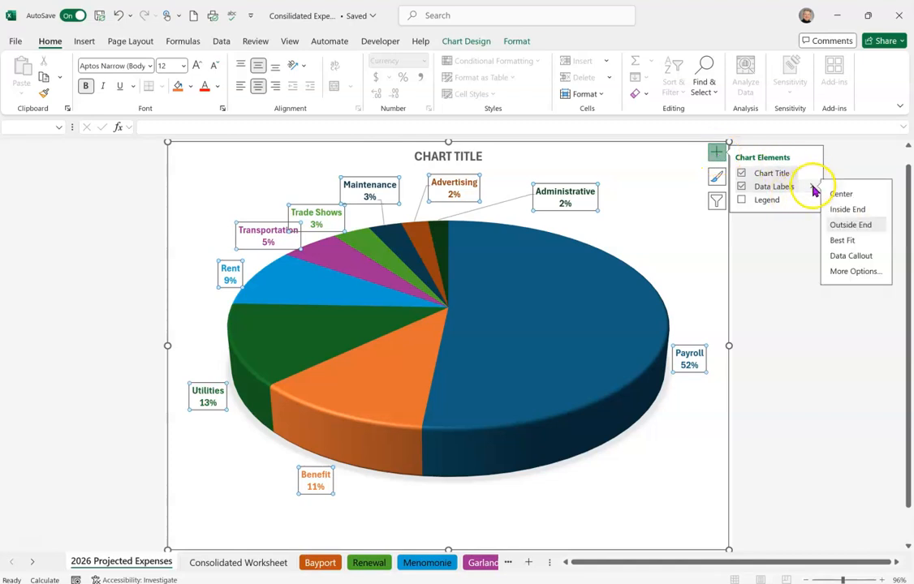
pyautogui.click(853, 272)
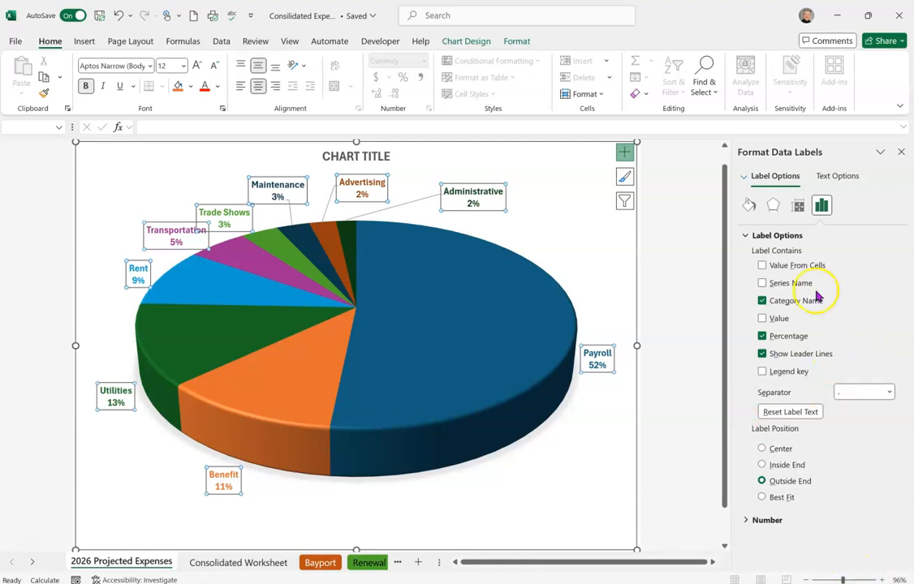
pyautogui.click(747, 522)
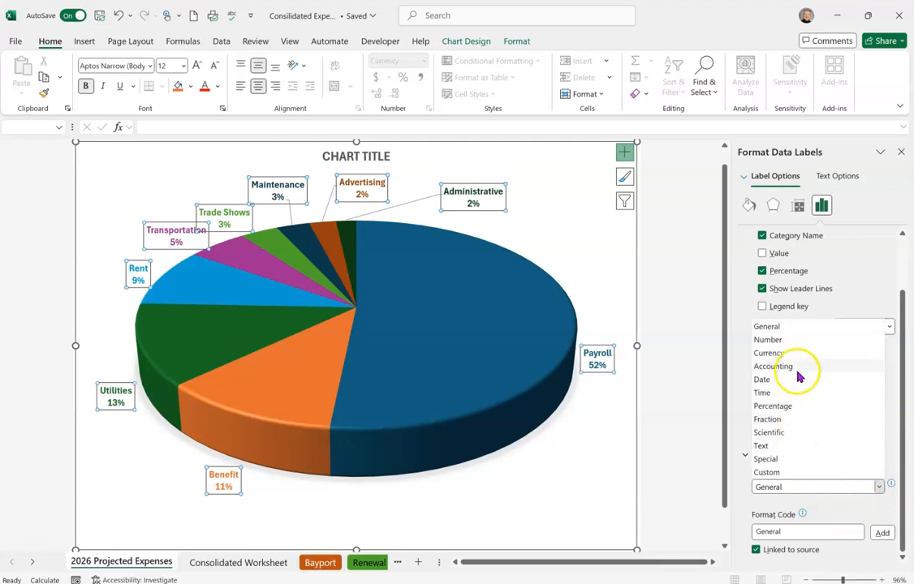
pyautogui.click(785, 406)
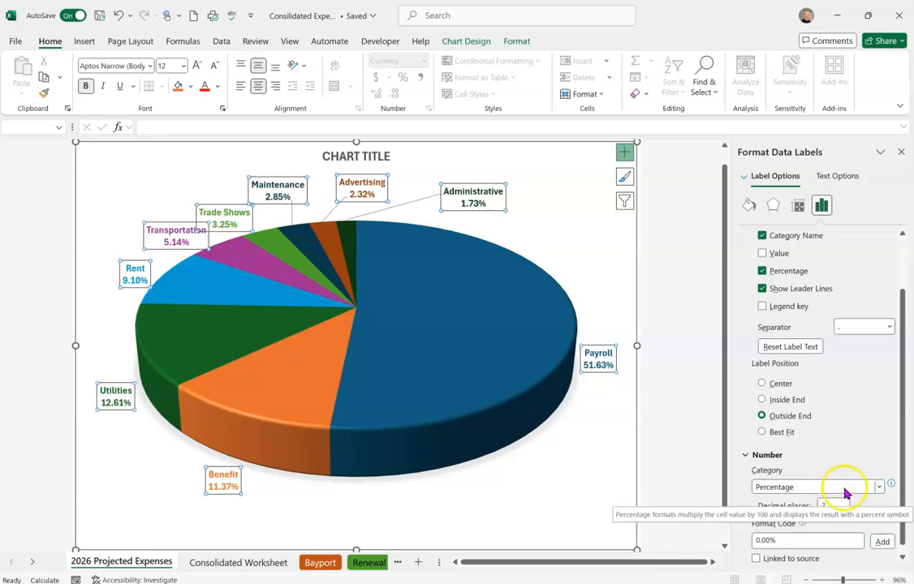
pyautogui.scroll(-1, 844, 492)
pyautogui.click(900, 152)
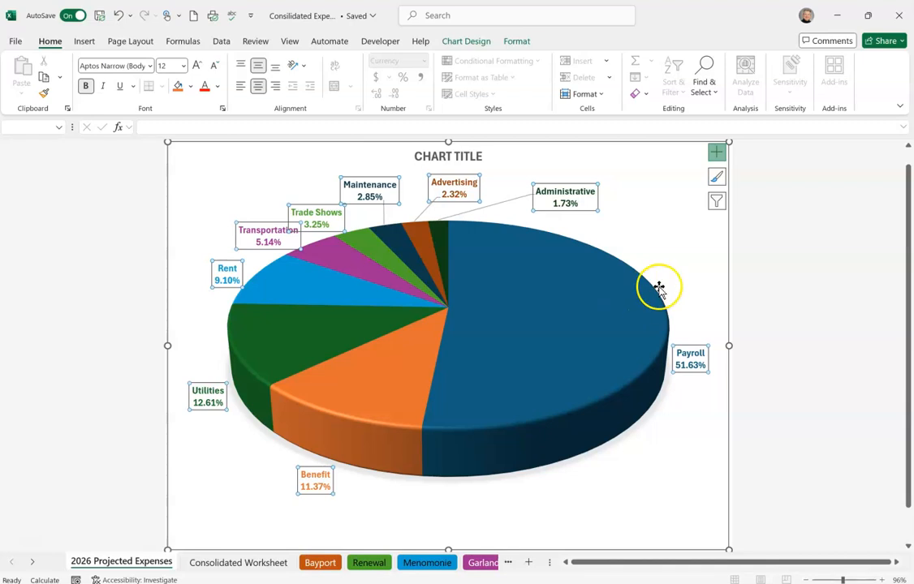
# Replace the chart title with 2026 PROJECTED CONSOLIDATED EXPENSES.
pyautogui.click(422, 159)
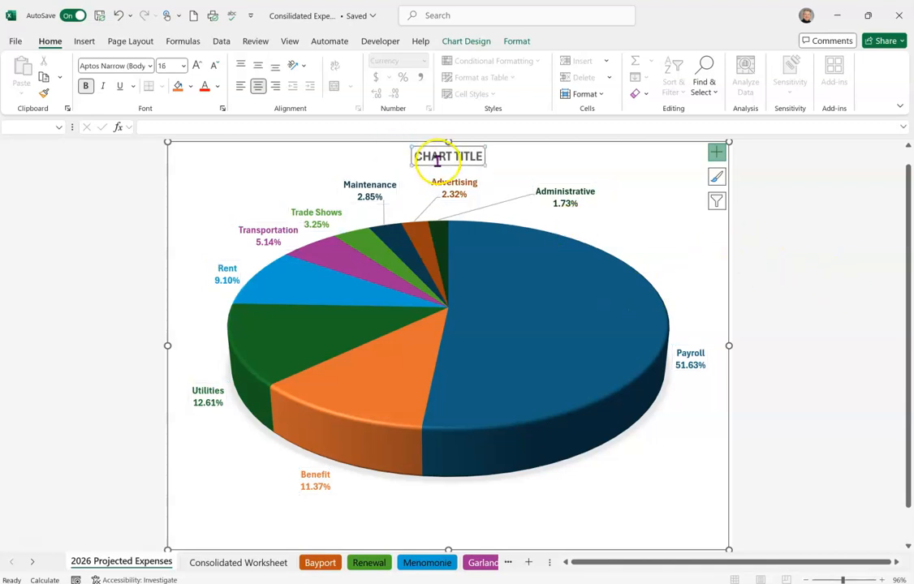
pyautogui.moveTo(416, 157); pyautogui.dragTo(491, 159)
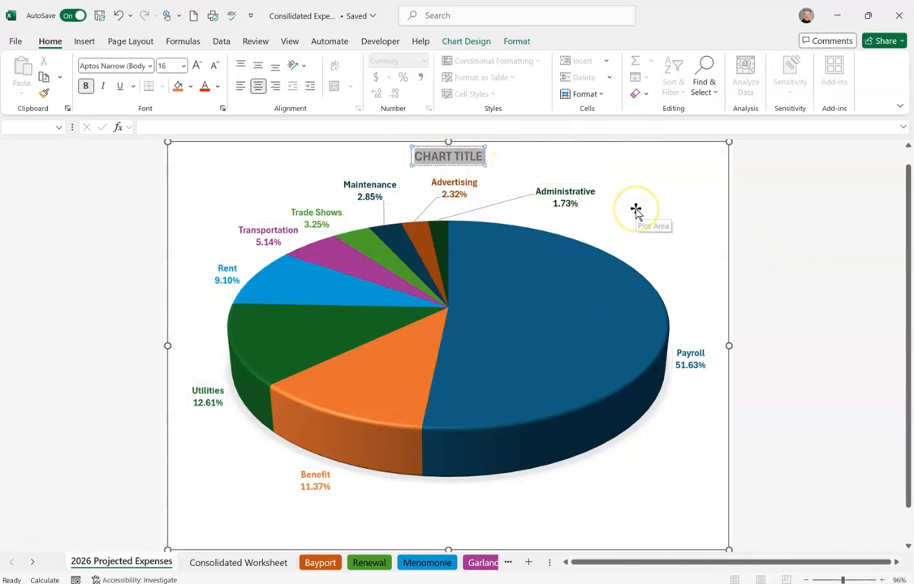
pyautogui.write('2026')
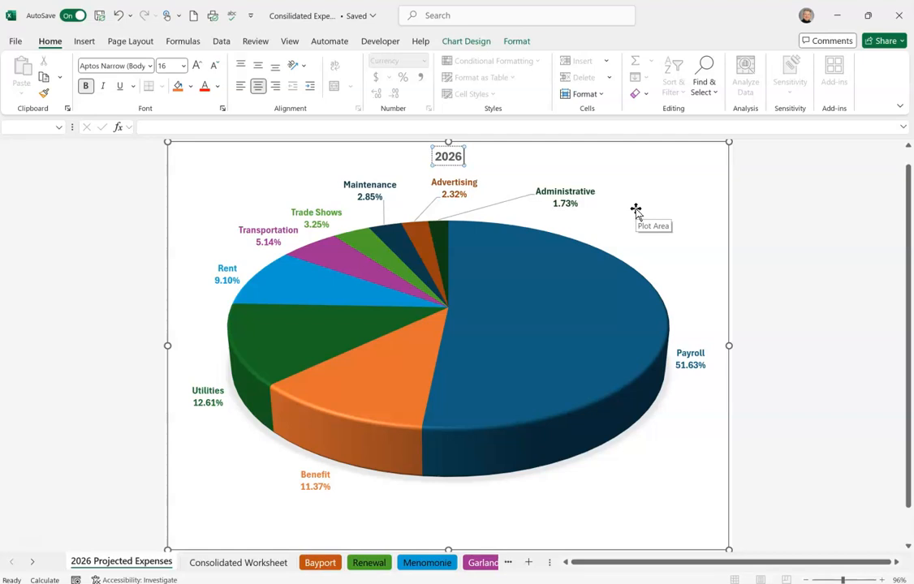
pyautogui.write('PROJEC')
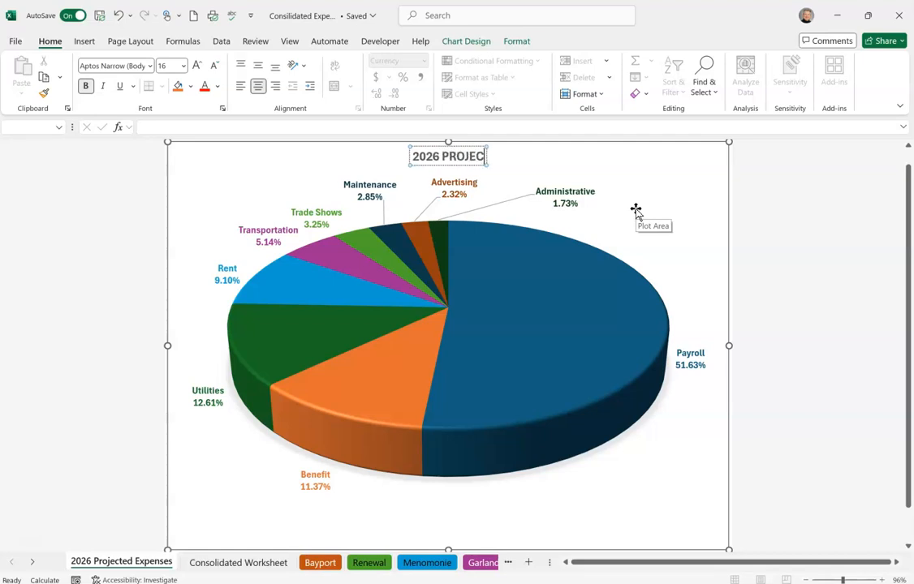
pyautogui.write('TED CONSOLIDATED')
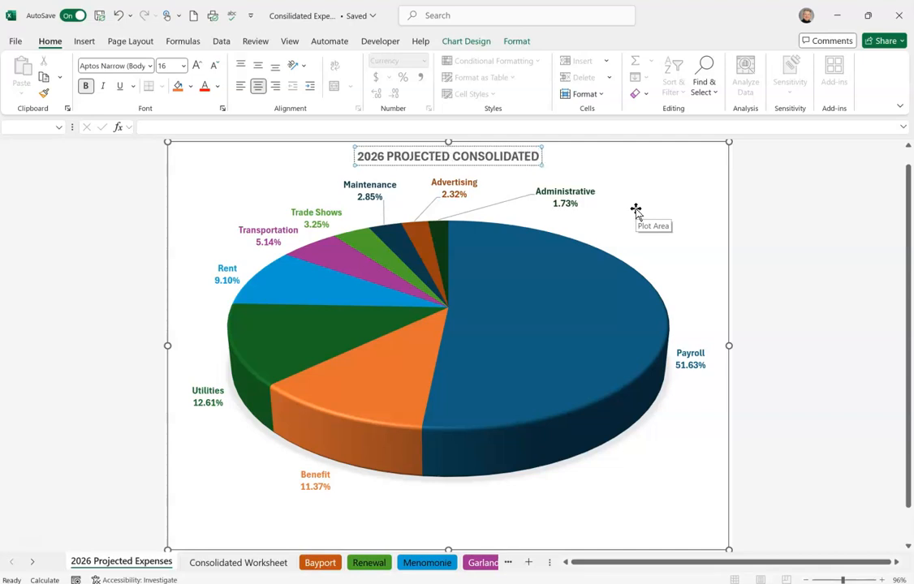
pyautogui.write(' EXPENSES')
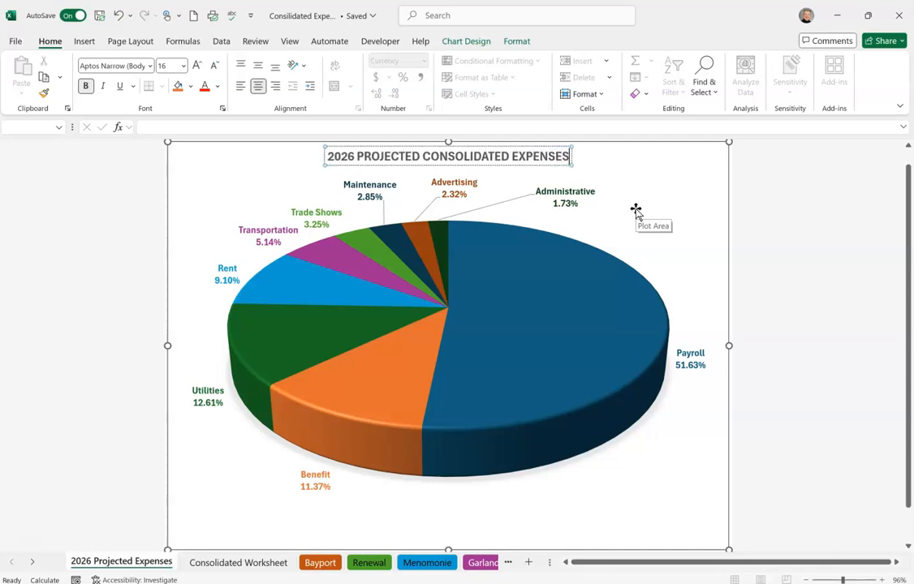
pyautogui.click(755, 179)
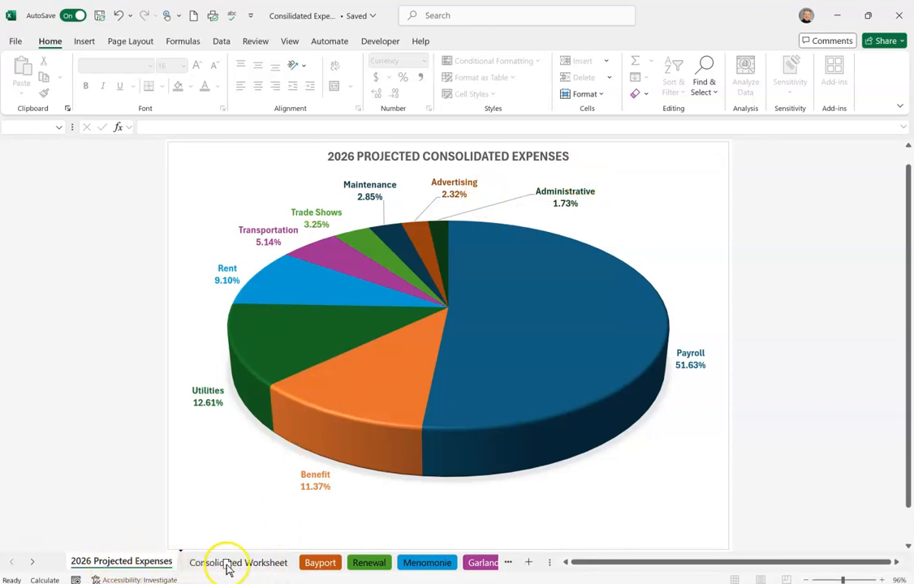
# Reorder the sheets so Consolidated Worksheet comes before 2026 Projected Expenses, and select cell A1 on Consolidated Worksheet.
pyautogui.moveTo(252, 568); pyautogui.dragTo(305, 565)
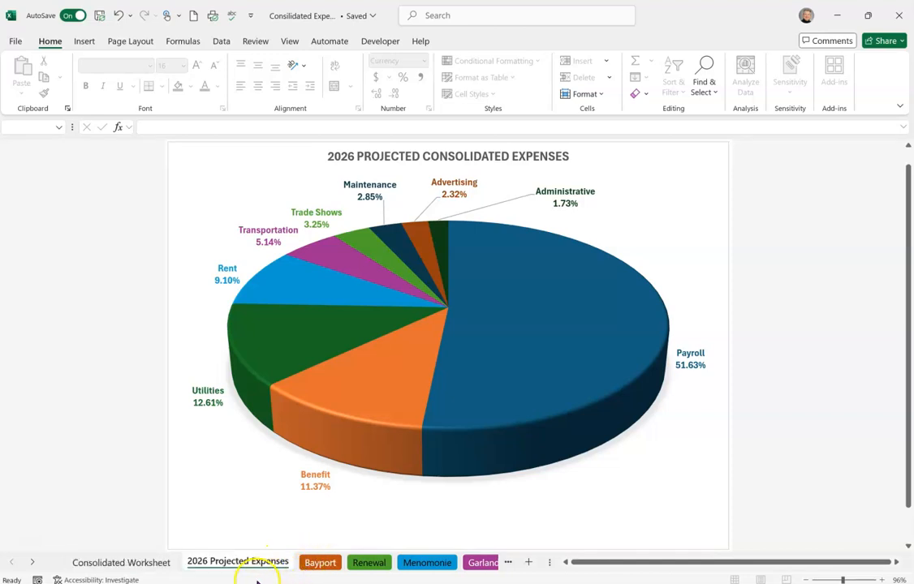
pyautogui.click(134, 564)
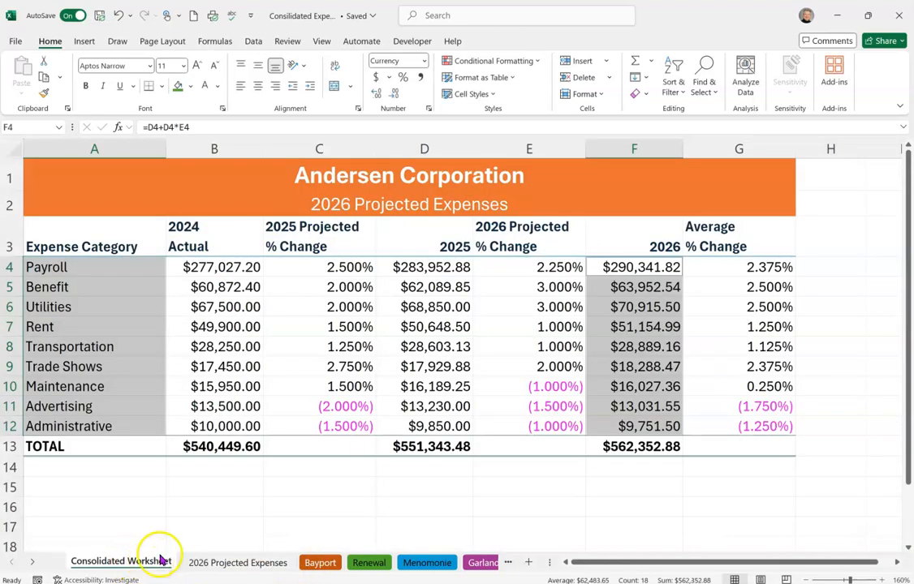
pyautogui.click(102, 170)
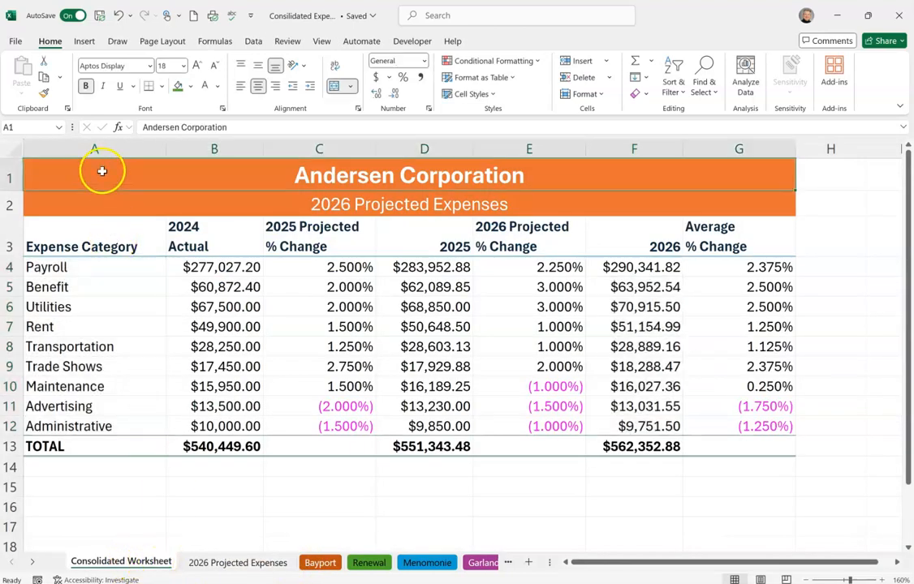
# Select cell A1 on each of the Bayport, Renewal, Menomonie and Garland sheets.
pyautogui.click(313, 568)
pyautogui.click(253, 565)
pyautogui.click(150, 562)
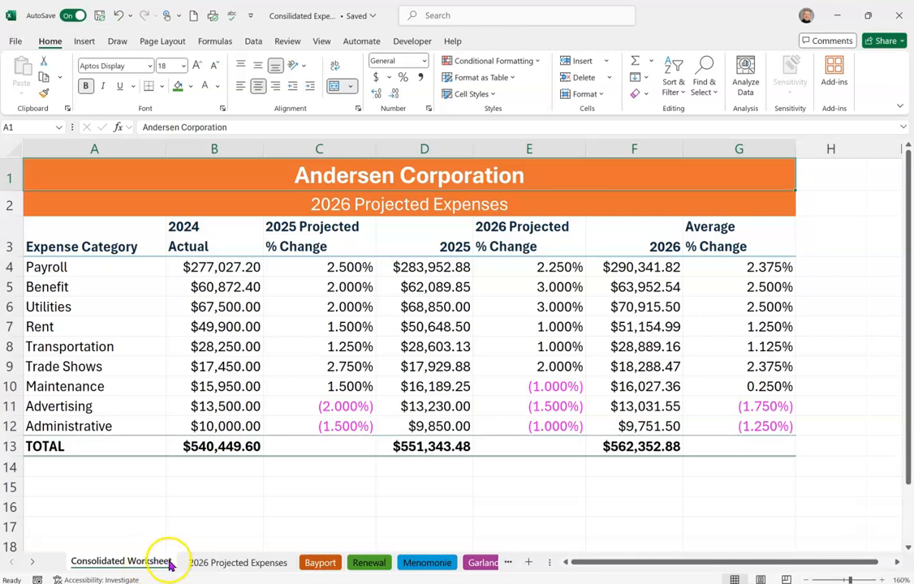
pyautogui.click(242, 563)
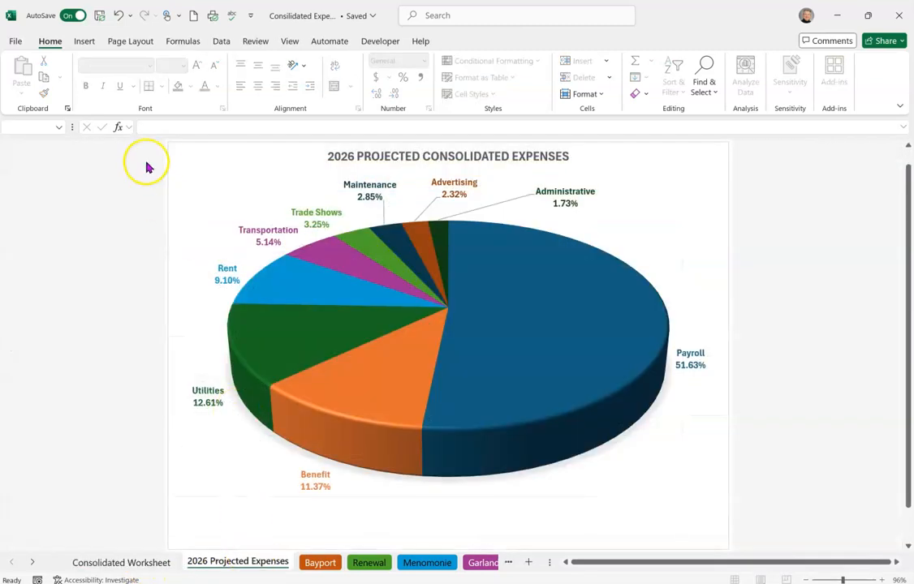
pyautogui.click(318, 566)
pyautogui.click(80, 177)
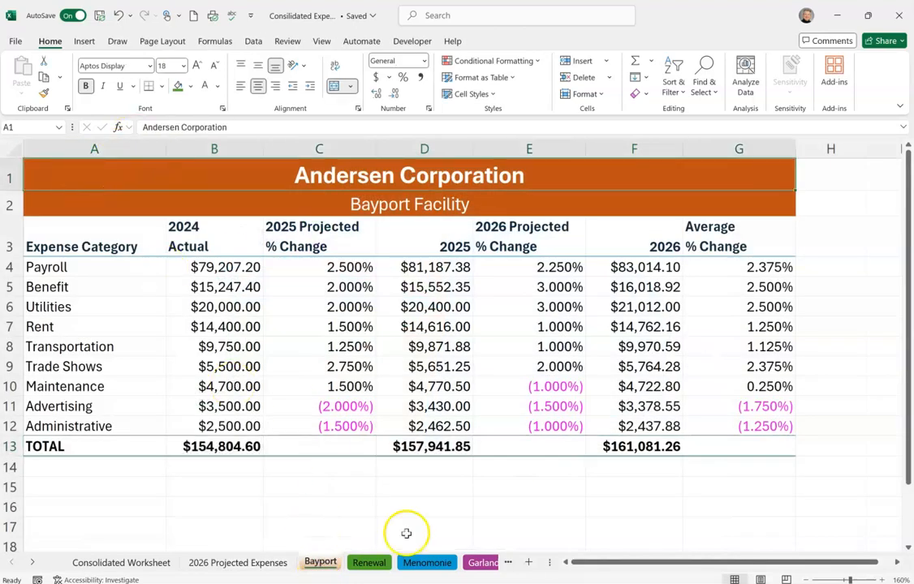
pyautogui.click(370, 563)
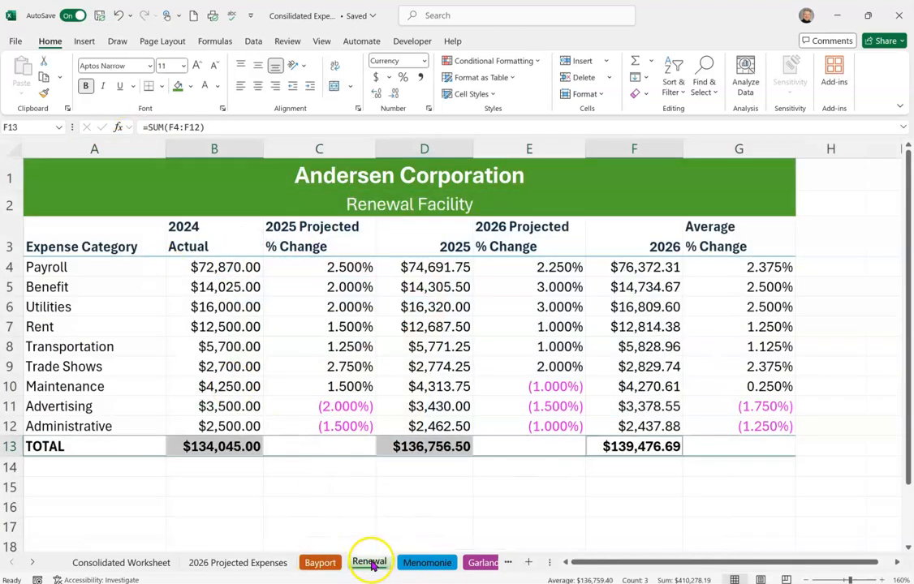
pyautogui.click(89, 175)
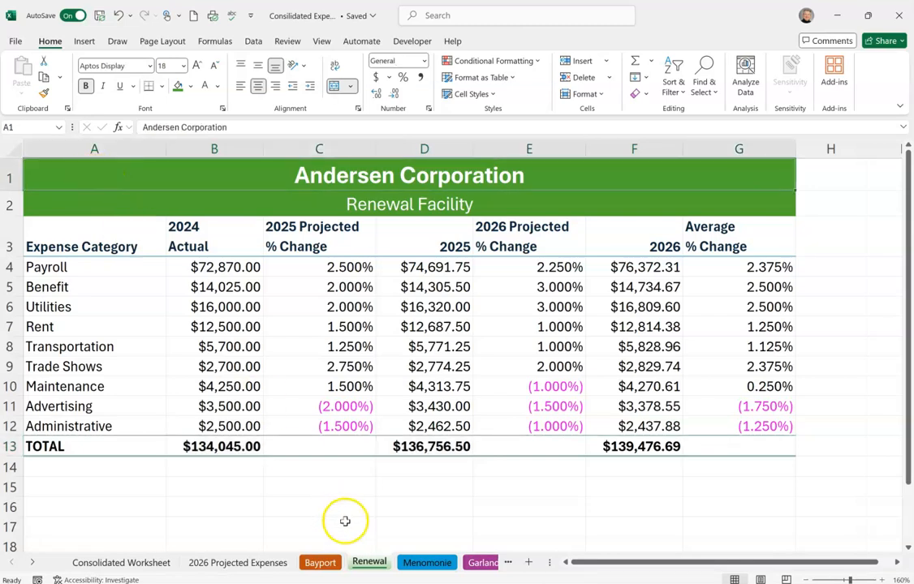
pyautogui.click(419, 563)
pyautogui.click(115, 174)
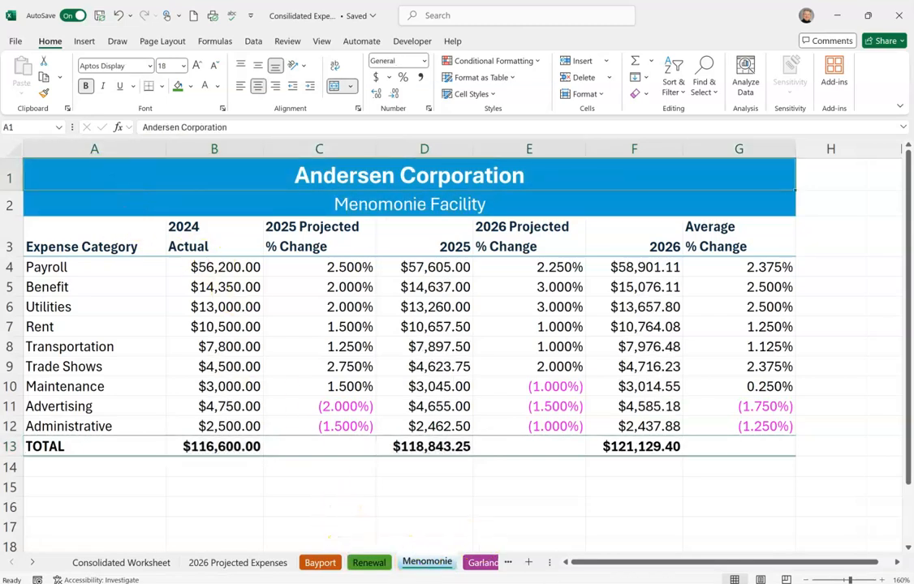
pyautogui.click(482, 562)
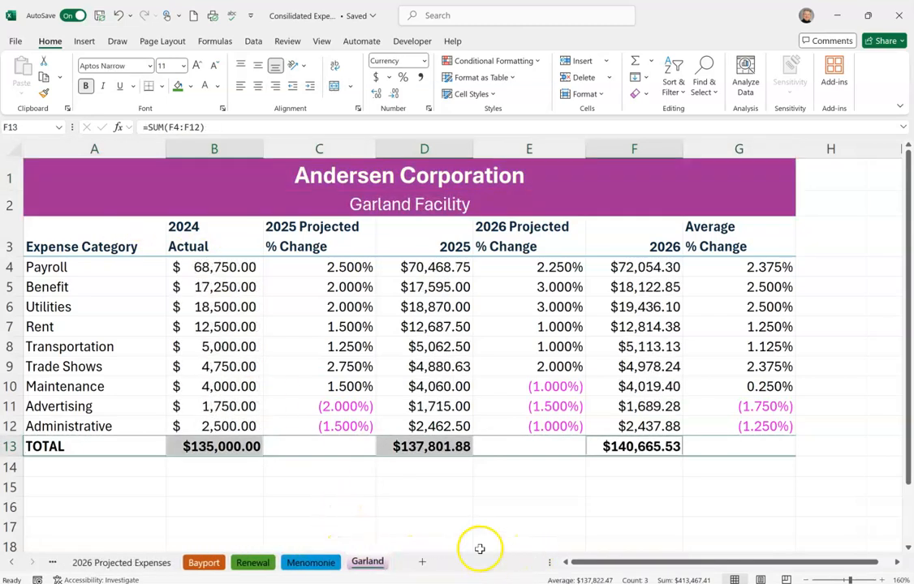
pyautogui.click(106, 172)
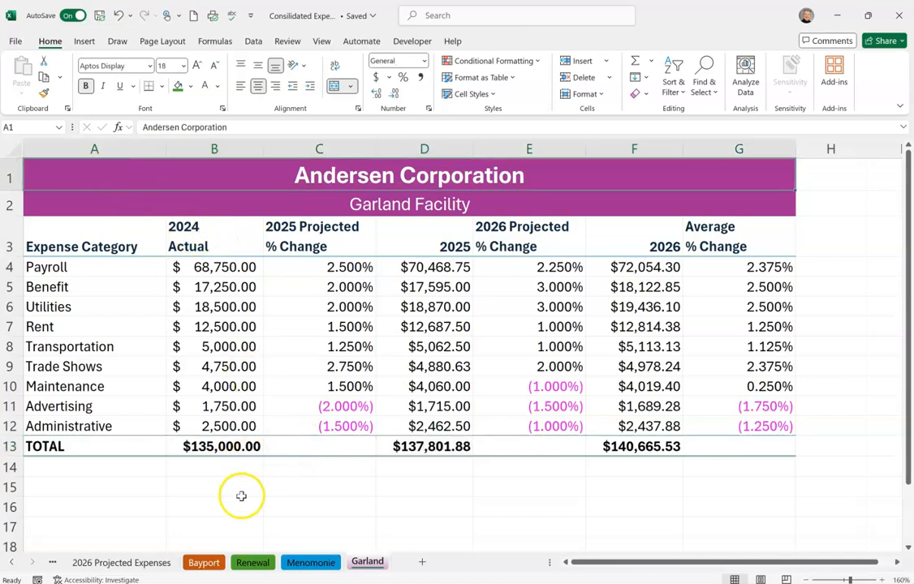
# Return to the Consolidated Worksheet and save the workbook.
pyautogui.click(142, 563)
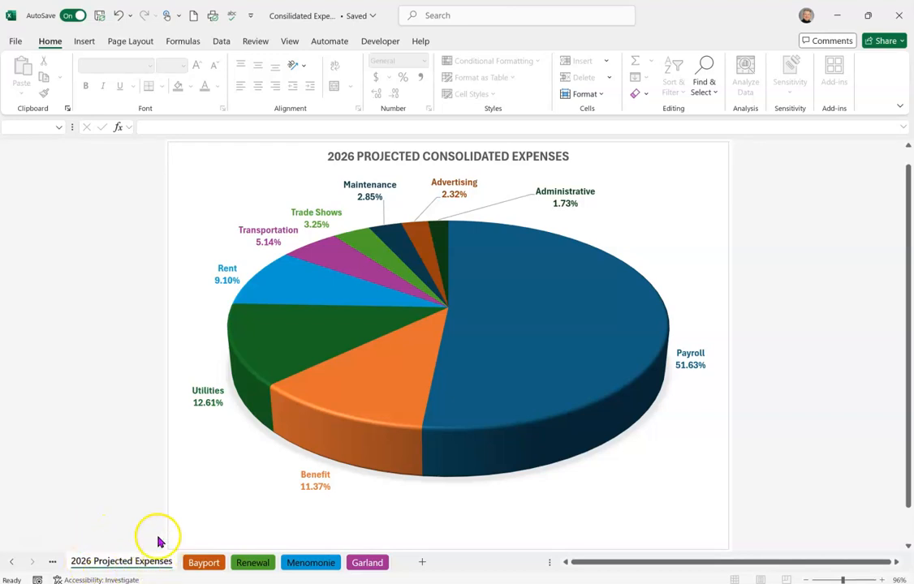
pyautogui.click(12, 563)
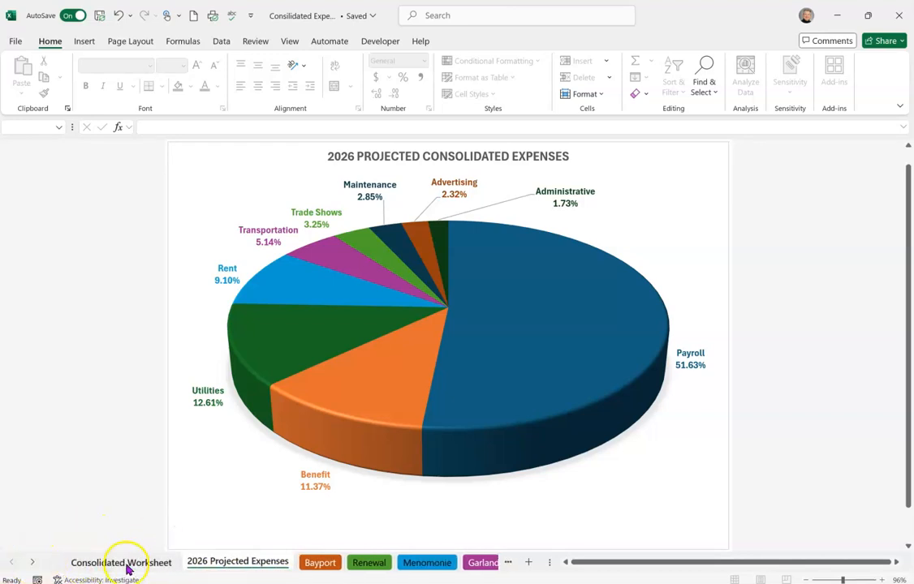
pyautogui.click(127, 565)
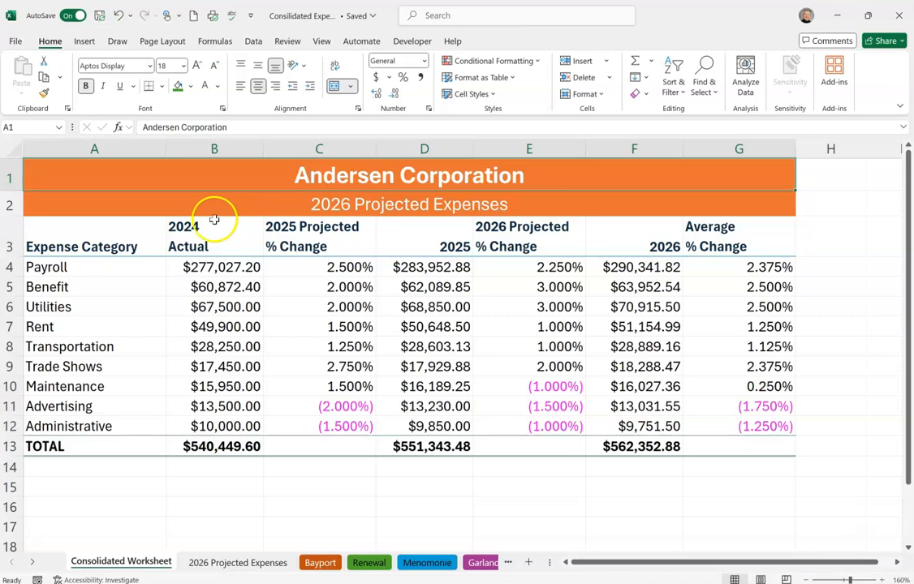
pyautogui.click(101, 18)
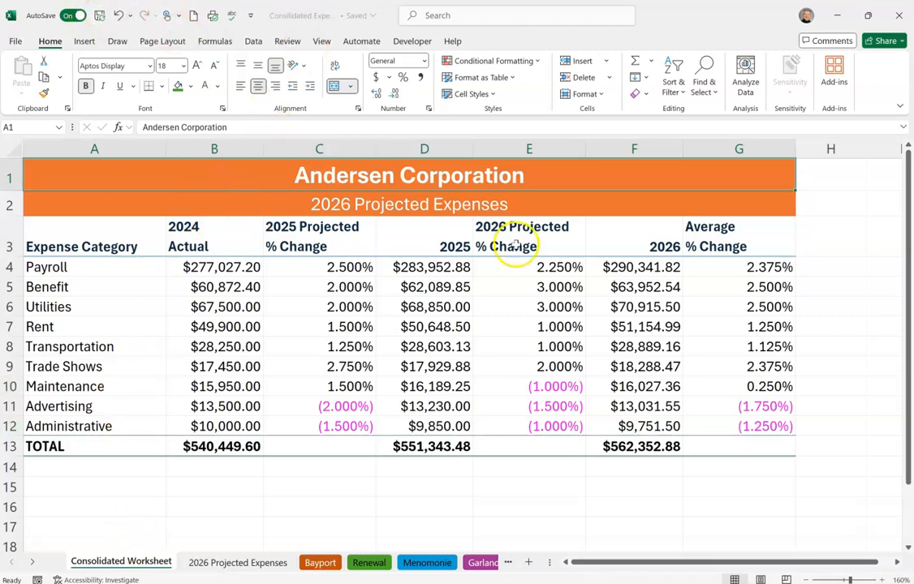